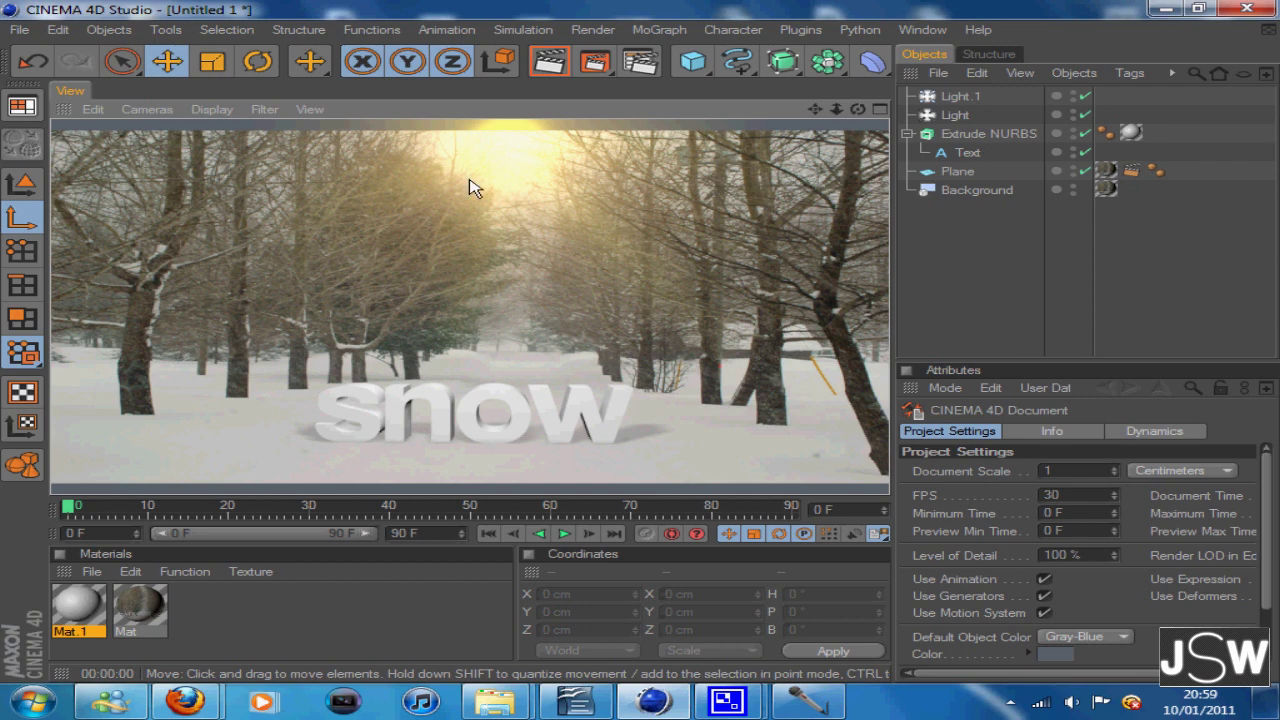
Create a new empty scene document.
click(20, 31)
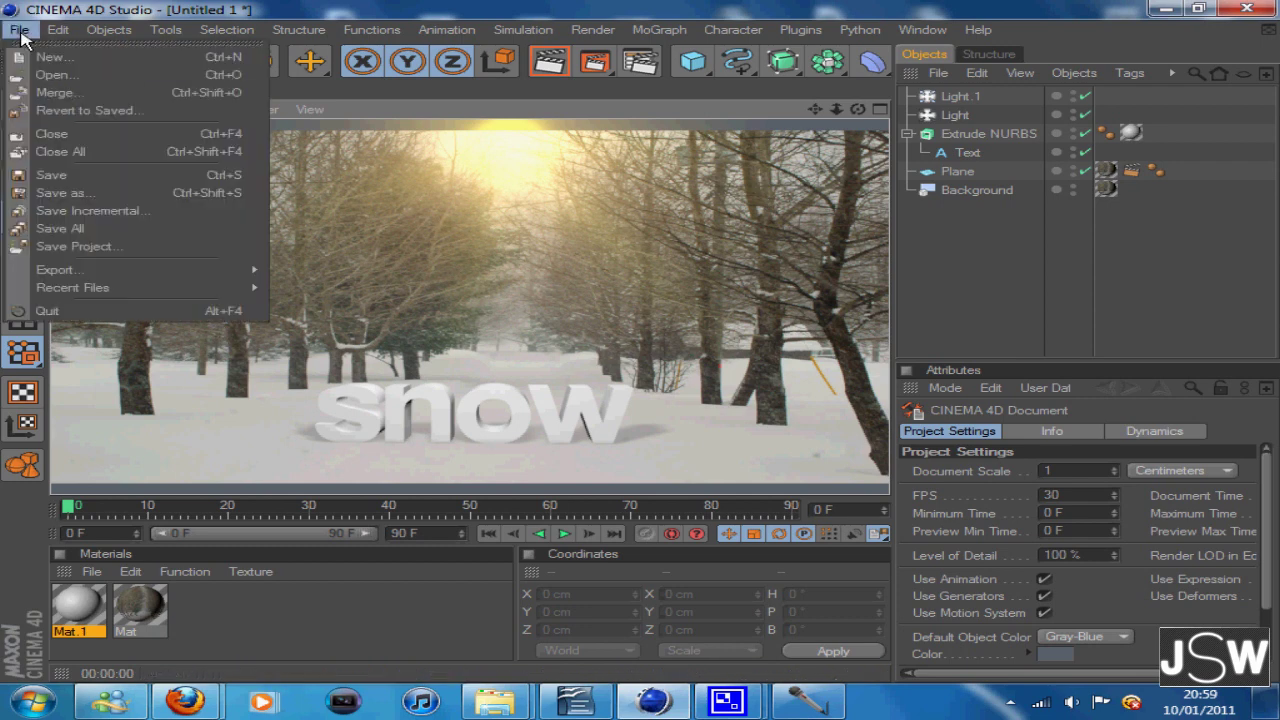
click(50, 57)
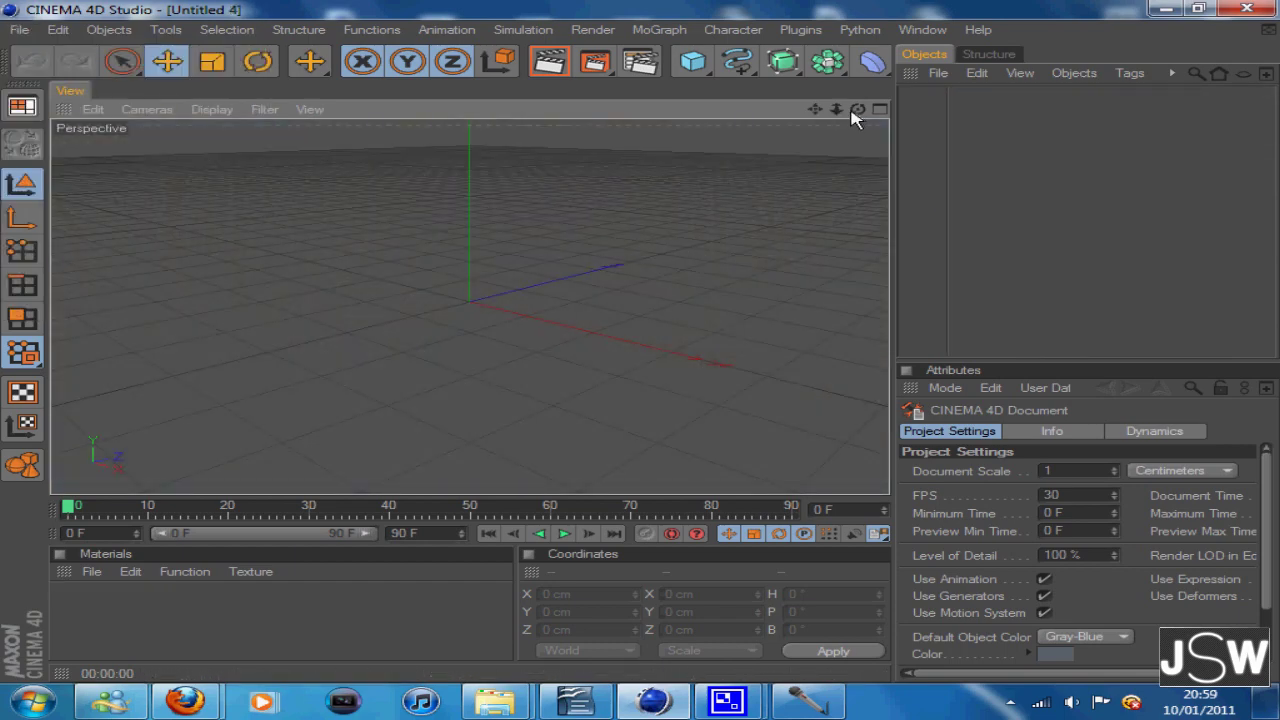
drag(857, 110, 642, 334)
Import the St_Jacques_02 image from the desktop as a material, copying it to the document location, and check its color texture.
click(1266, 702)
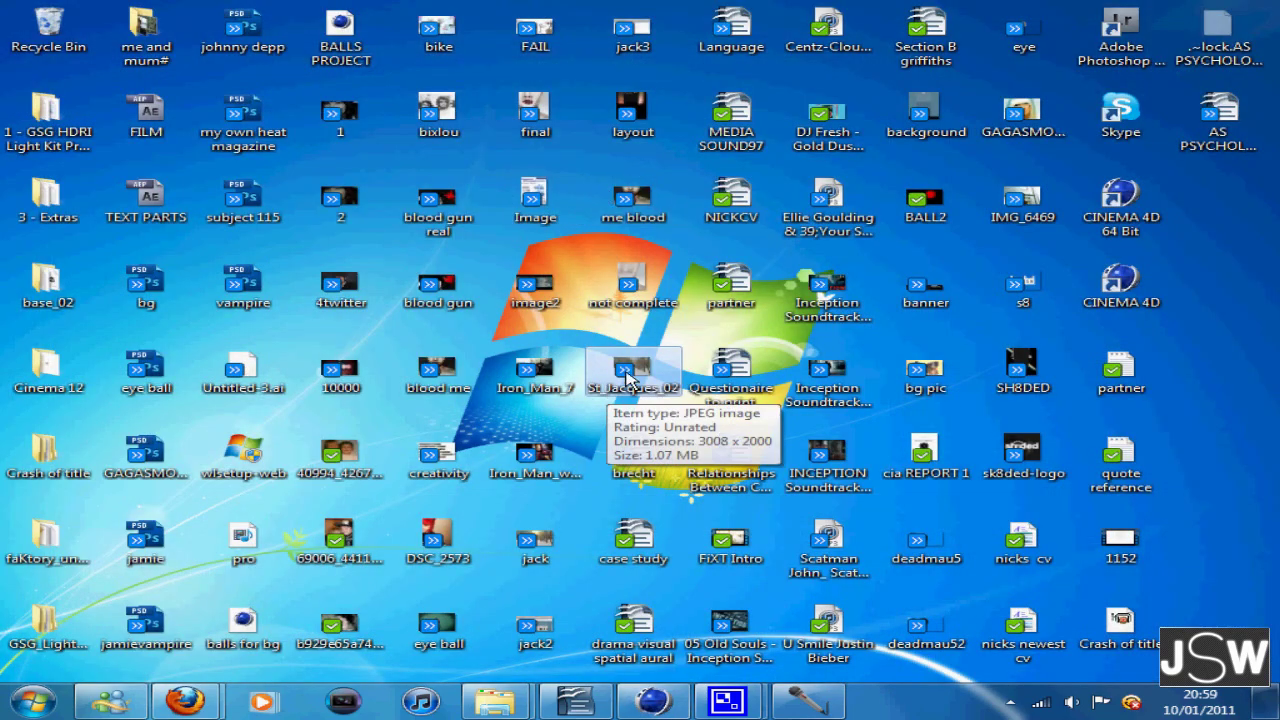
drag(627, 378, 170, 613)
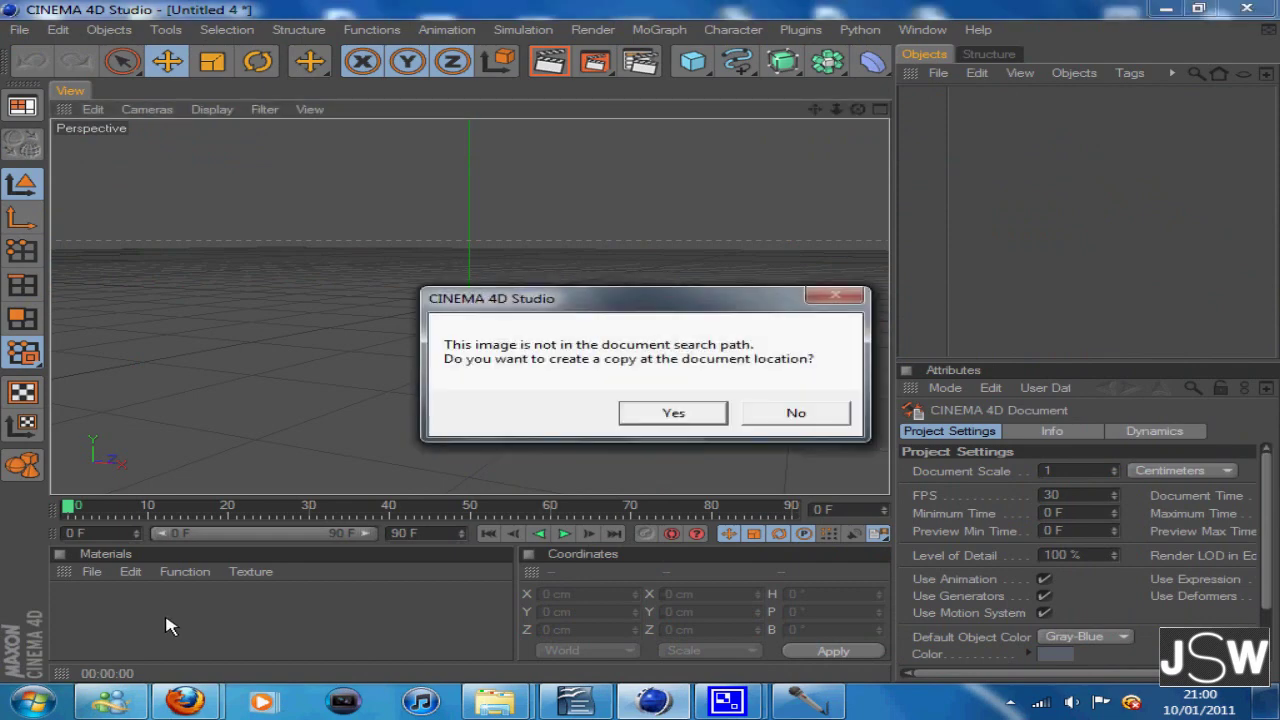
click(660, 414)
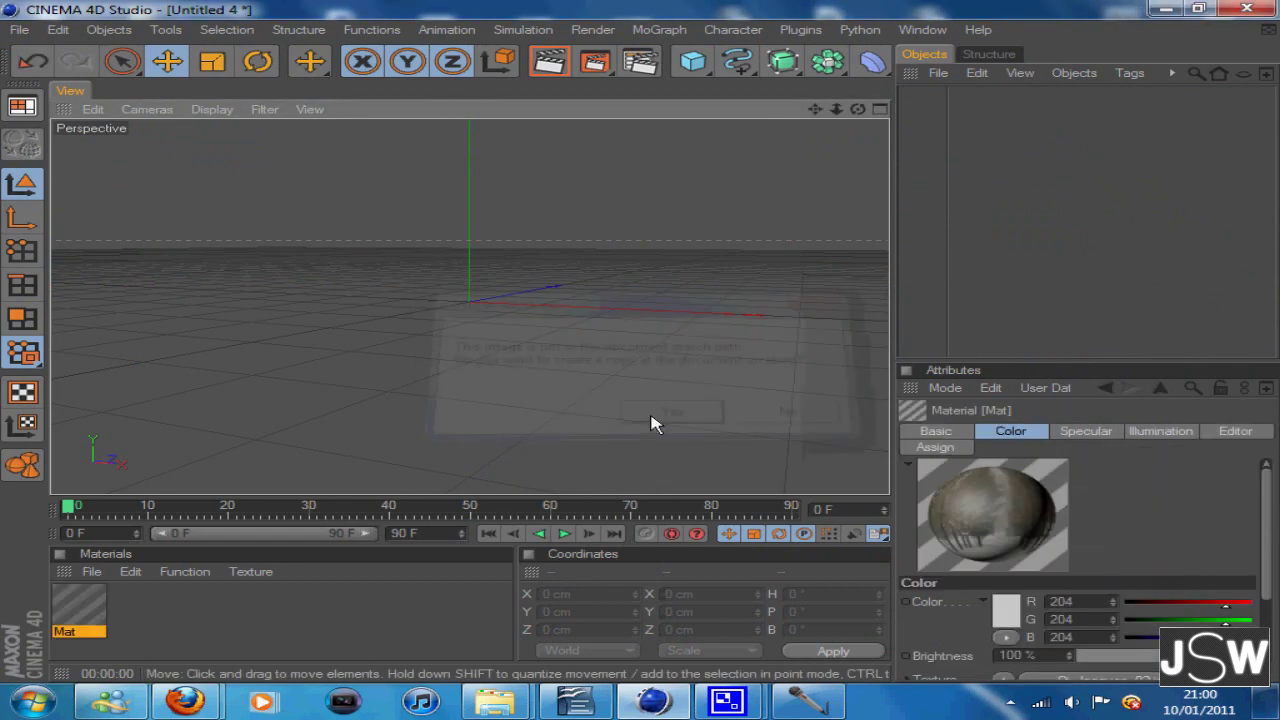
double_click(95, 598)
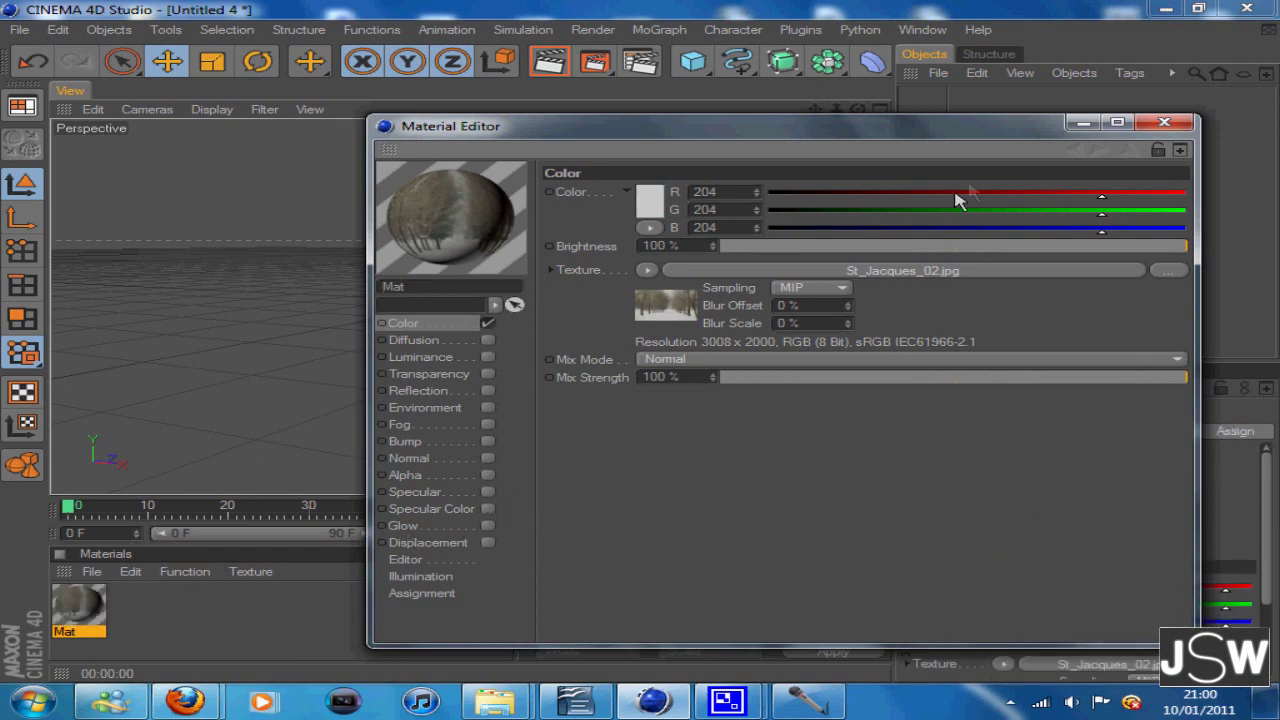
click(1083, 122)
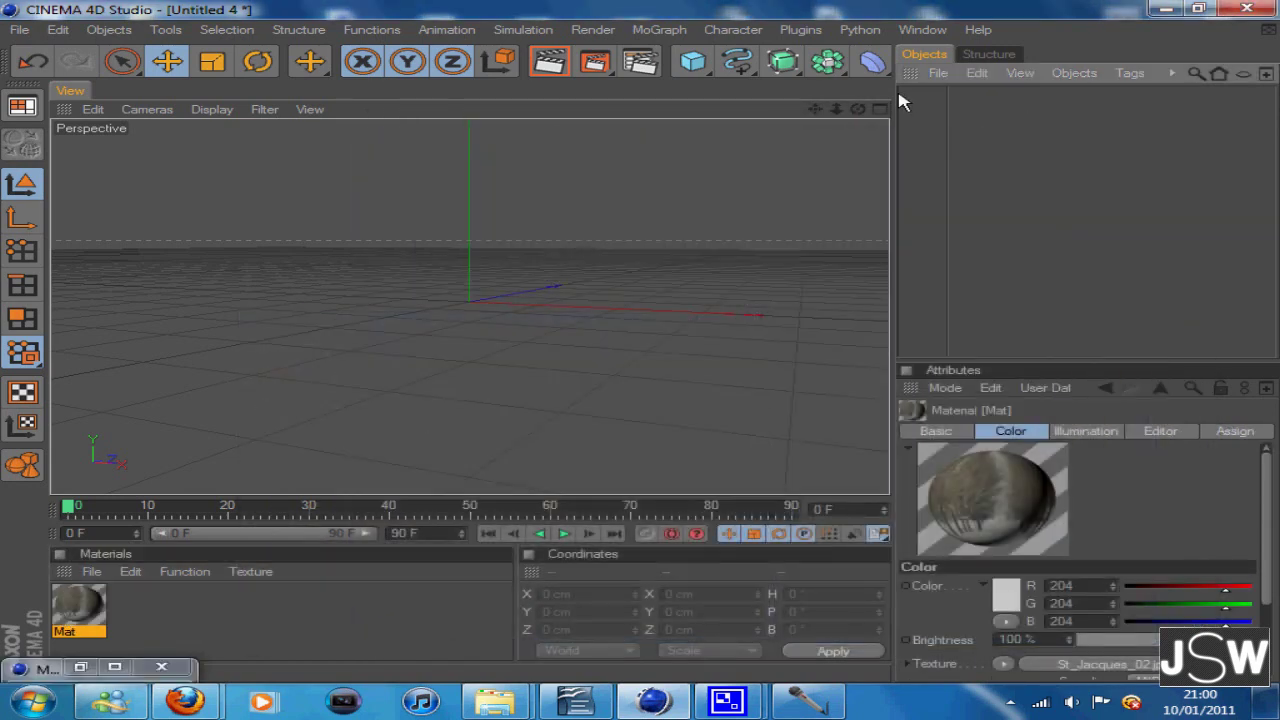
Add a Background object and apply the St_Jacques_02 image material to it.
drag(897, 100, 951, 103)
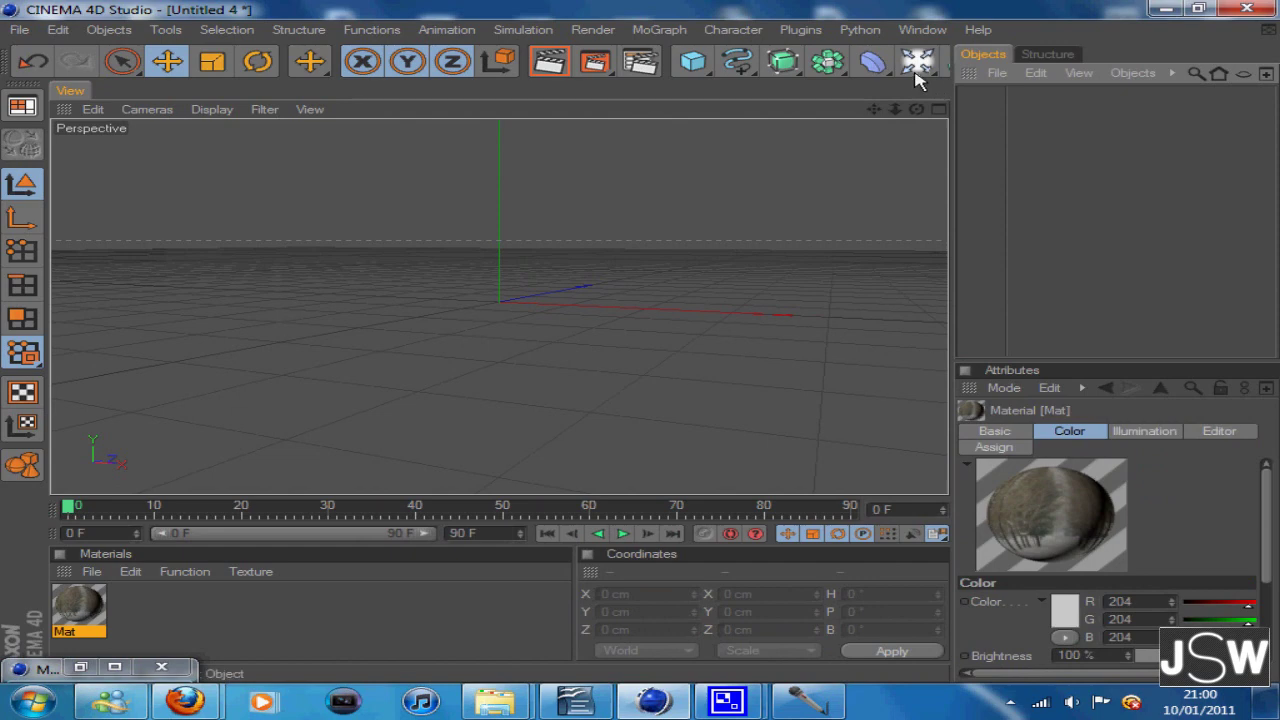
click(915, 75)
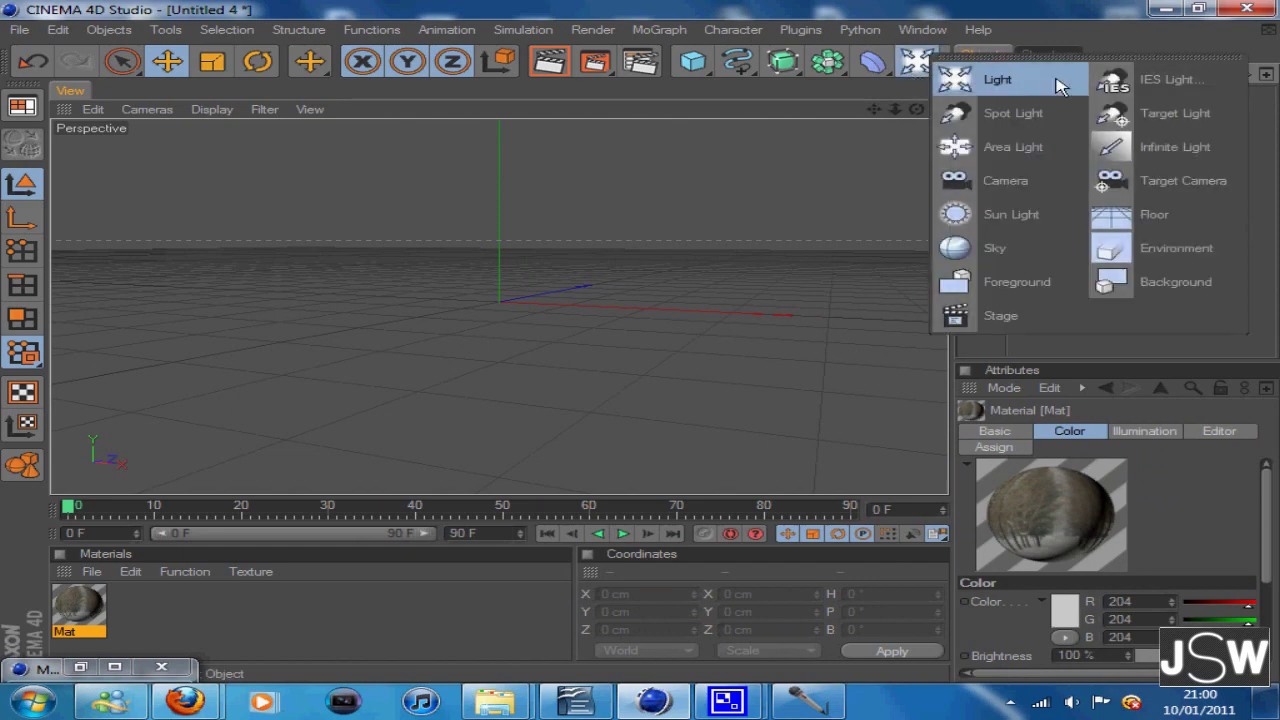
click(1108, 295)
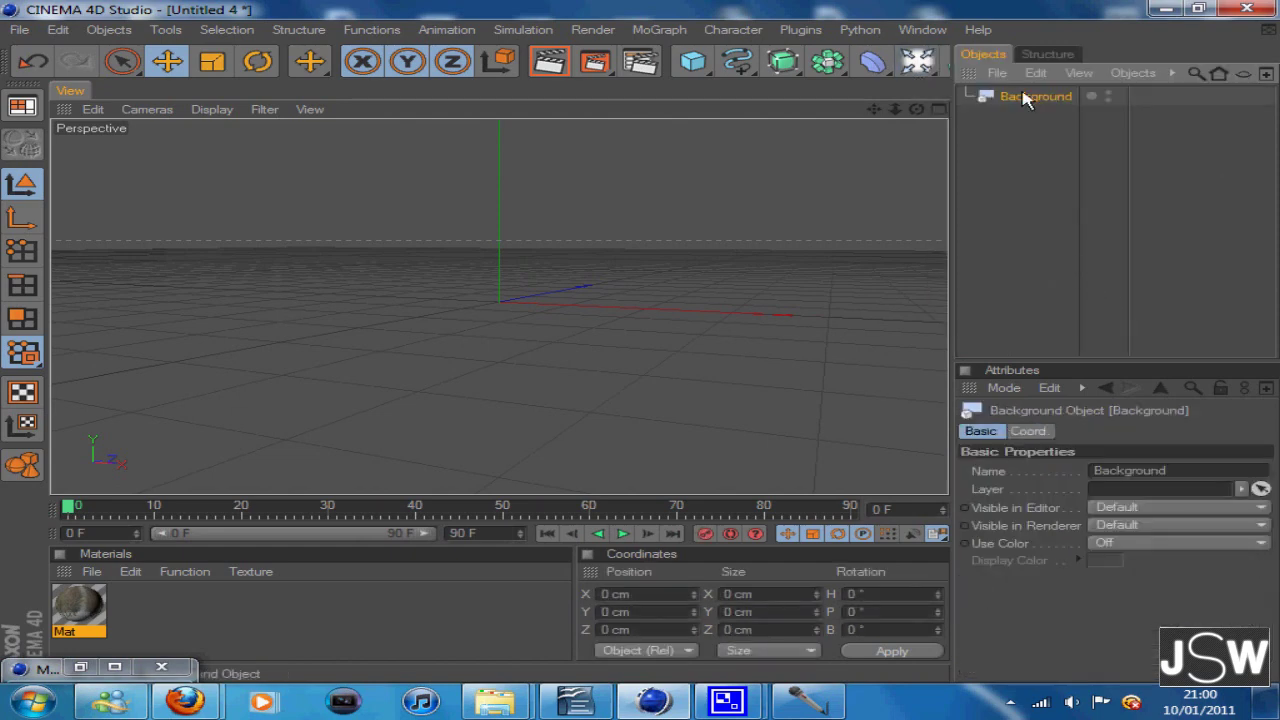
drag(68, 622, 274, 507)
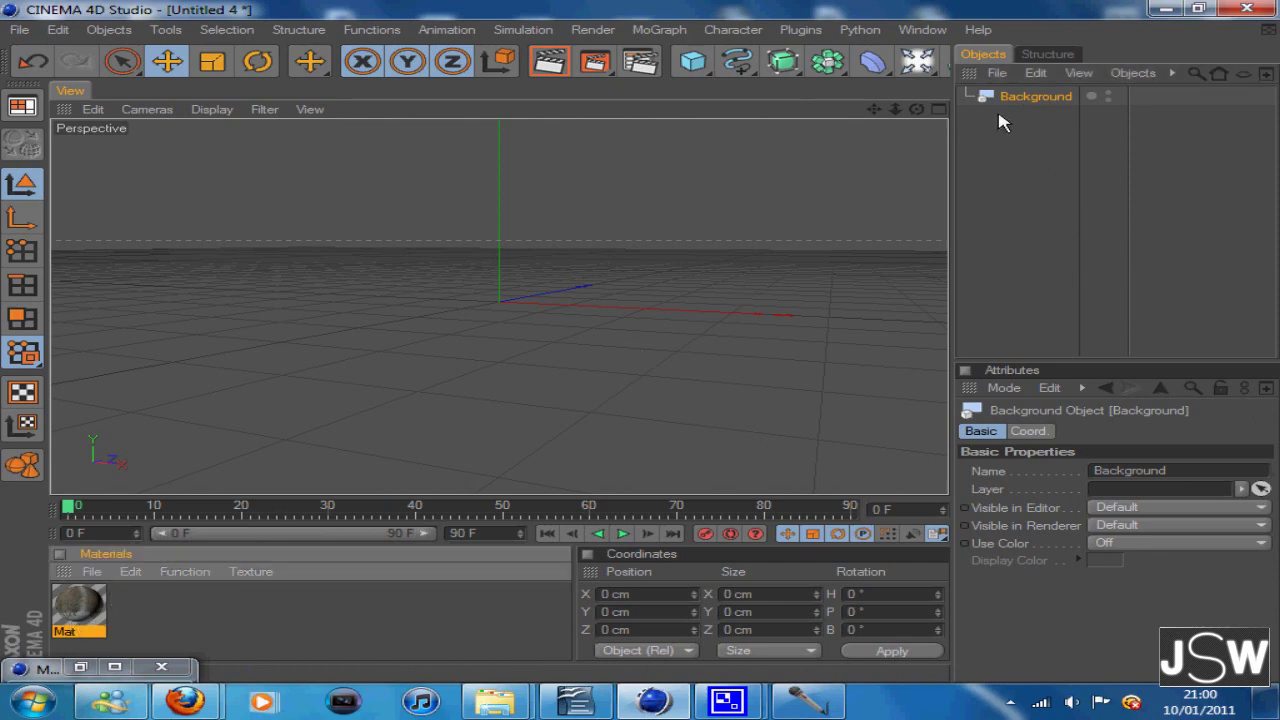
drag(1025, 103, 1026, 97)
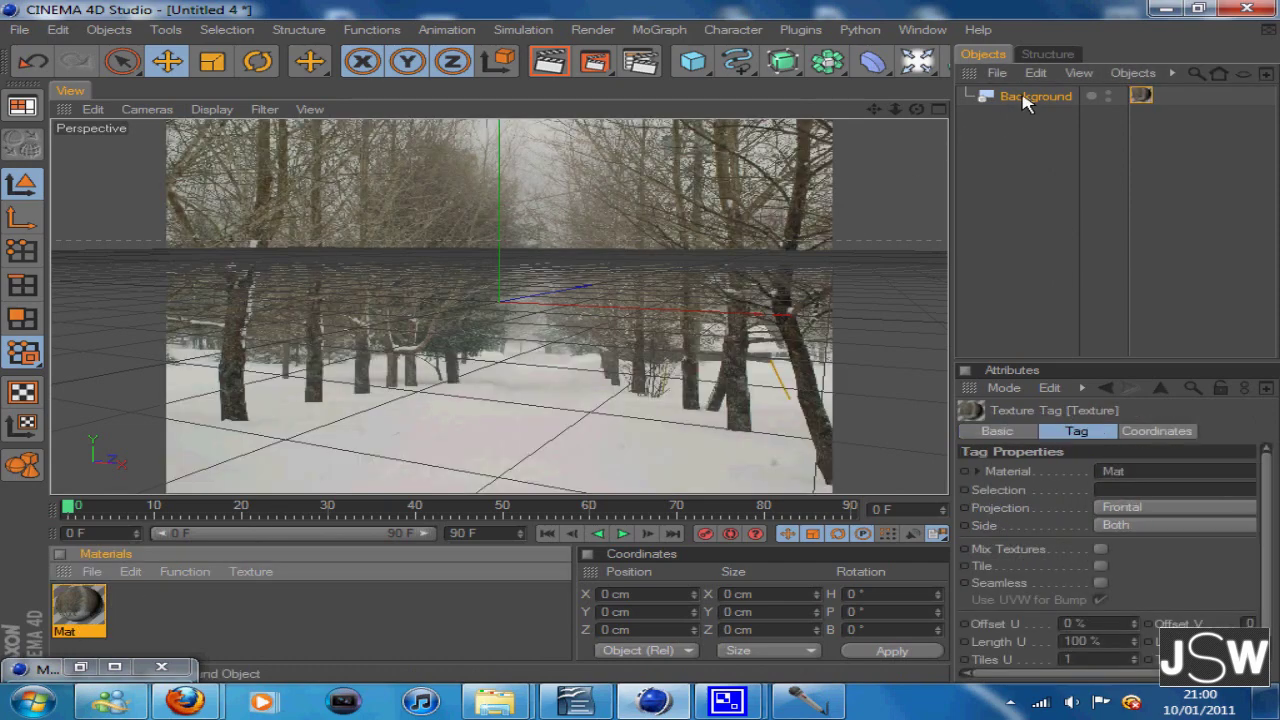
Set the render output to the HDV/HDTV 720 29.97 film/video preset.
click(645, 62)
click(399, 78)
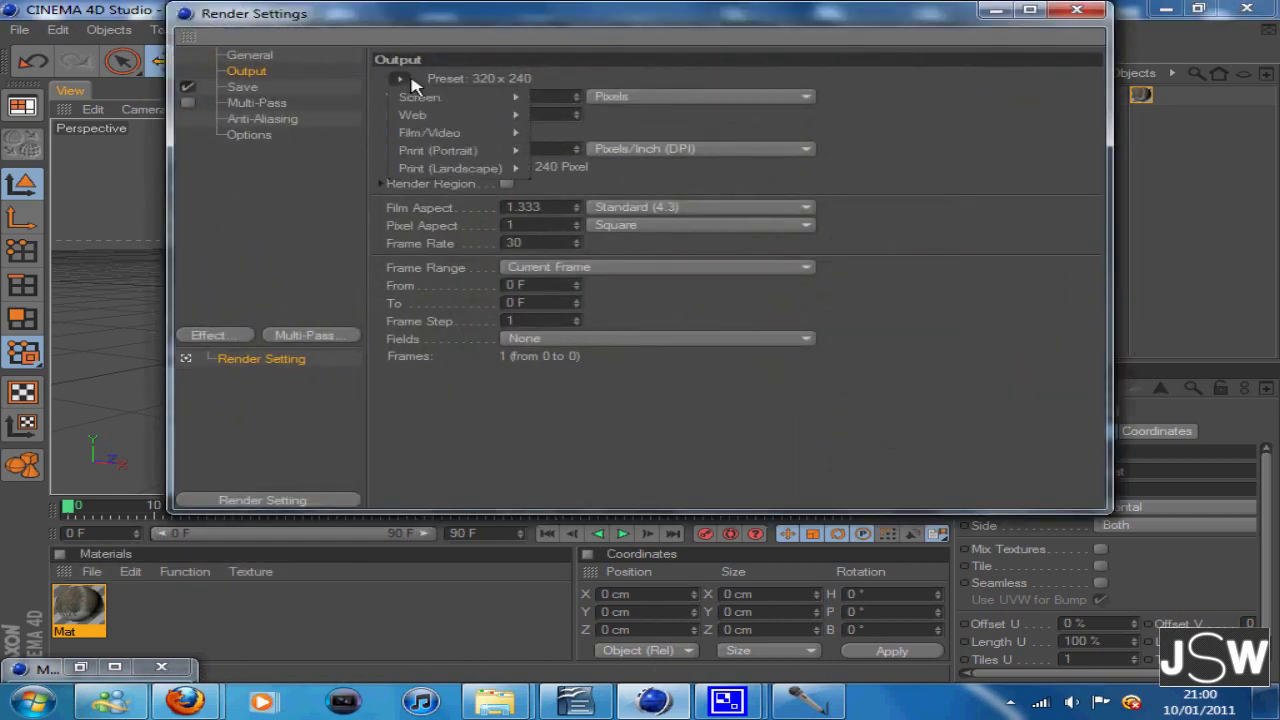
mouse_move(455, 135)
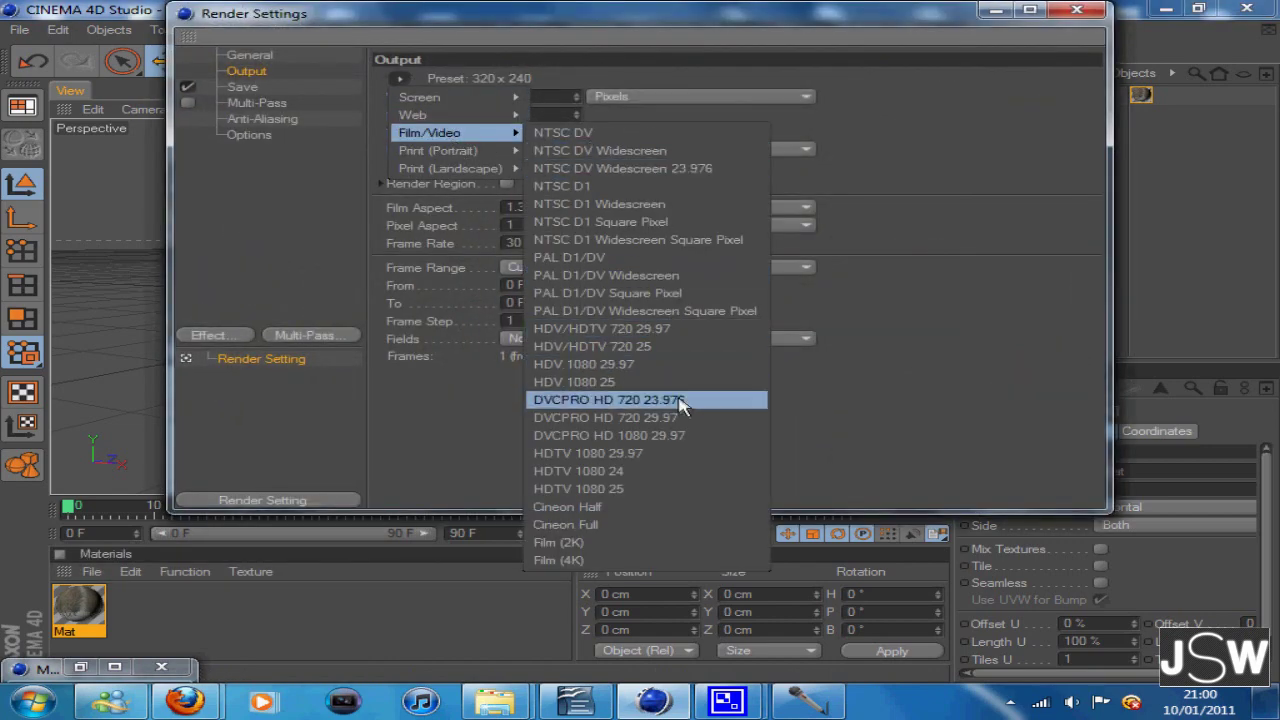
click(640, 329)
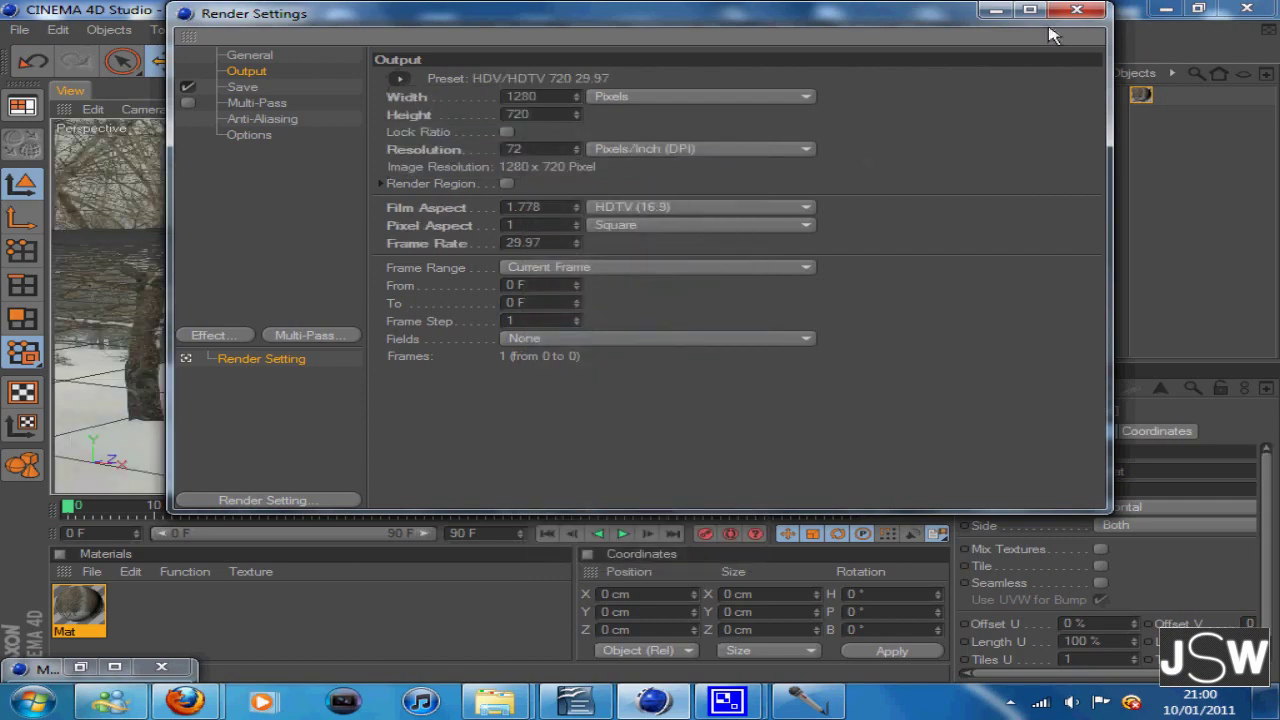
click(996, 10)
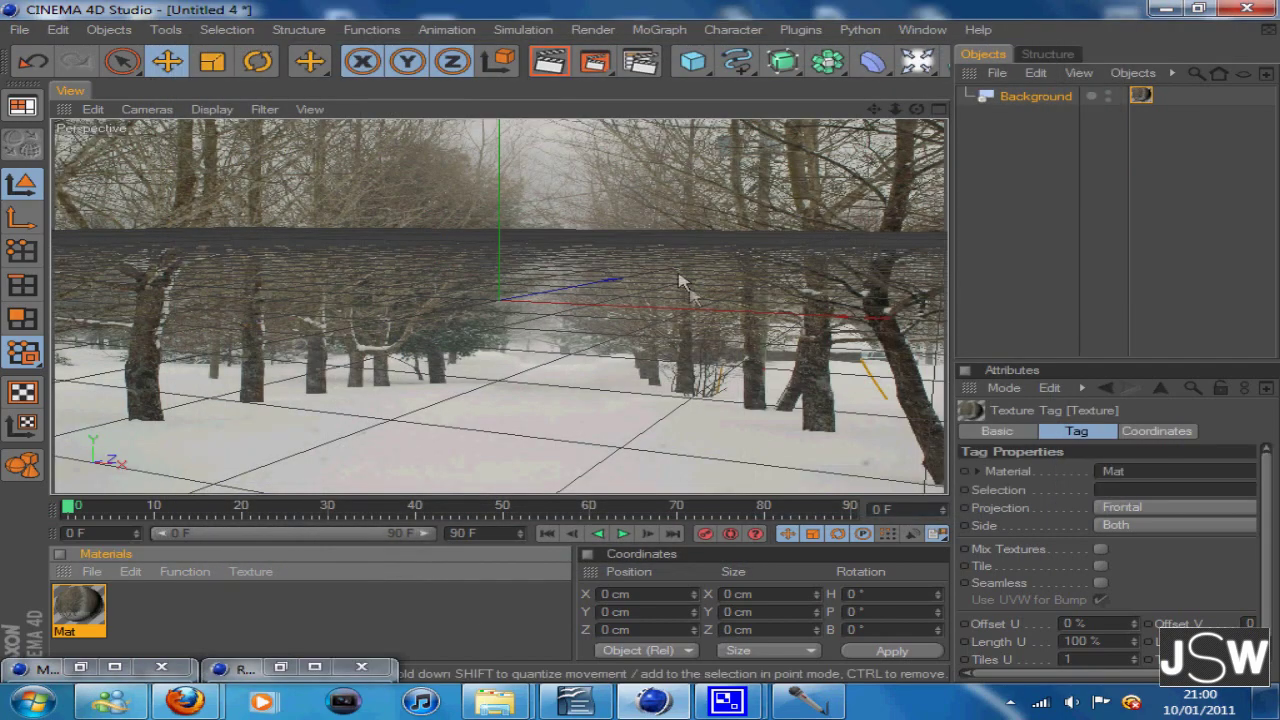
Add a Plane object over the snowy ground and size it to 6335 cm wide and 9095 cm high.
drag(916, 109, 645, 352)
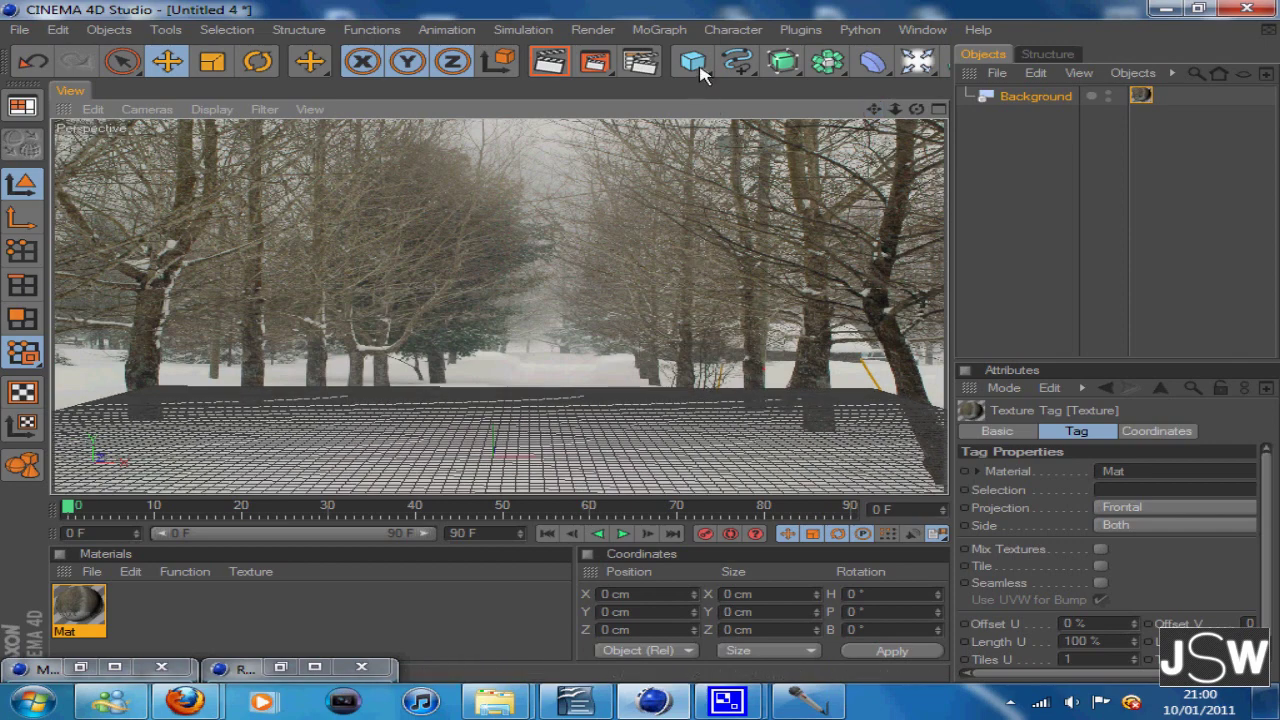
drag(700, 75, 882, 110)
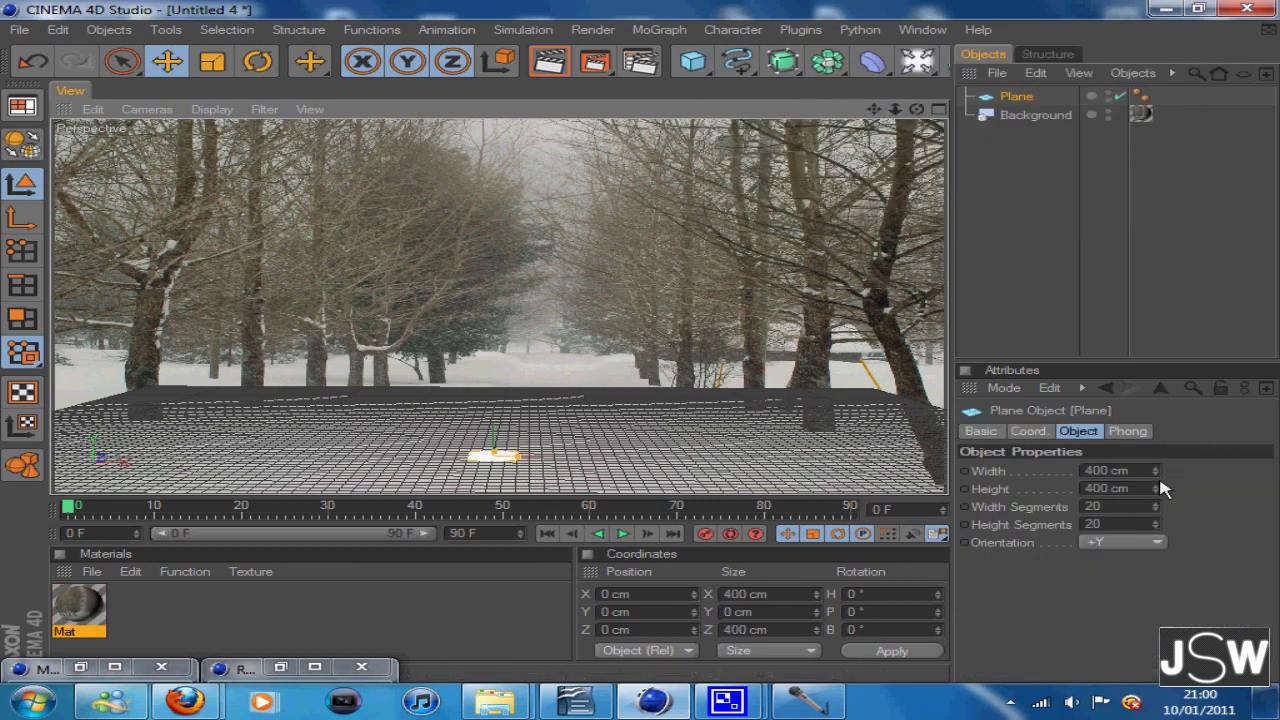
drag(1156, 488, 1165, 406)
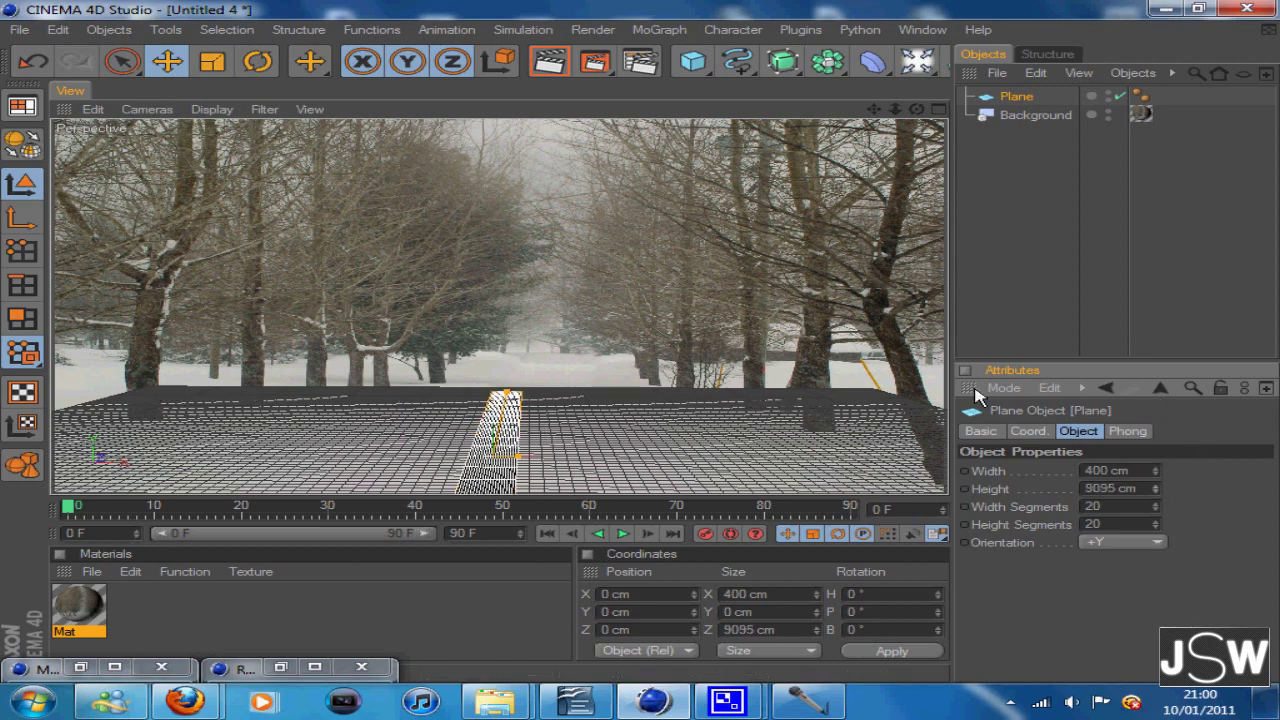
mouse_move(1156, 470)
mouse_down()
mouse_move(1183, 470)
mouse_move(1155, 466)
mouse_move(1160, 478)
mouse_up()
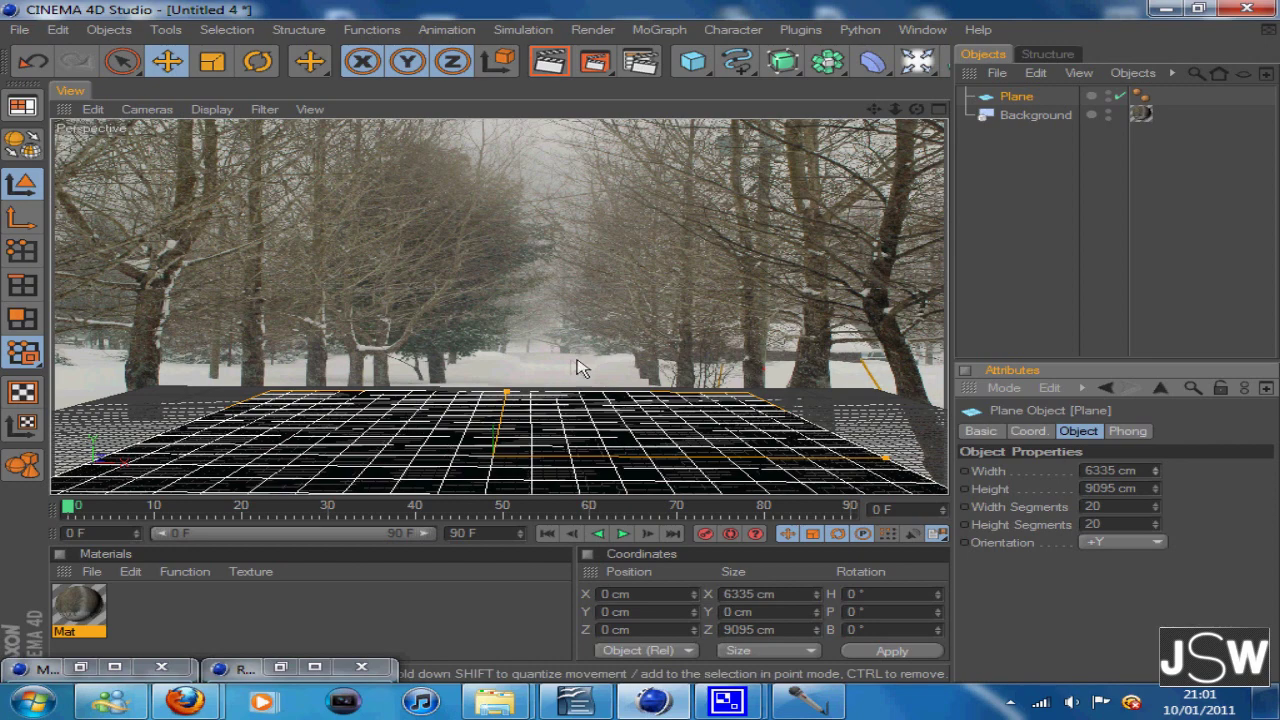
Move the plane to about X 235 cm, Y -51 cm, Z 6 cm and render a preview of the view.
drag(652, 440, 644, 358)
click(548, 61)
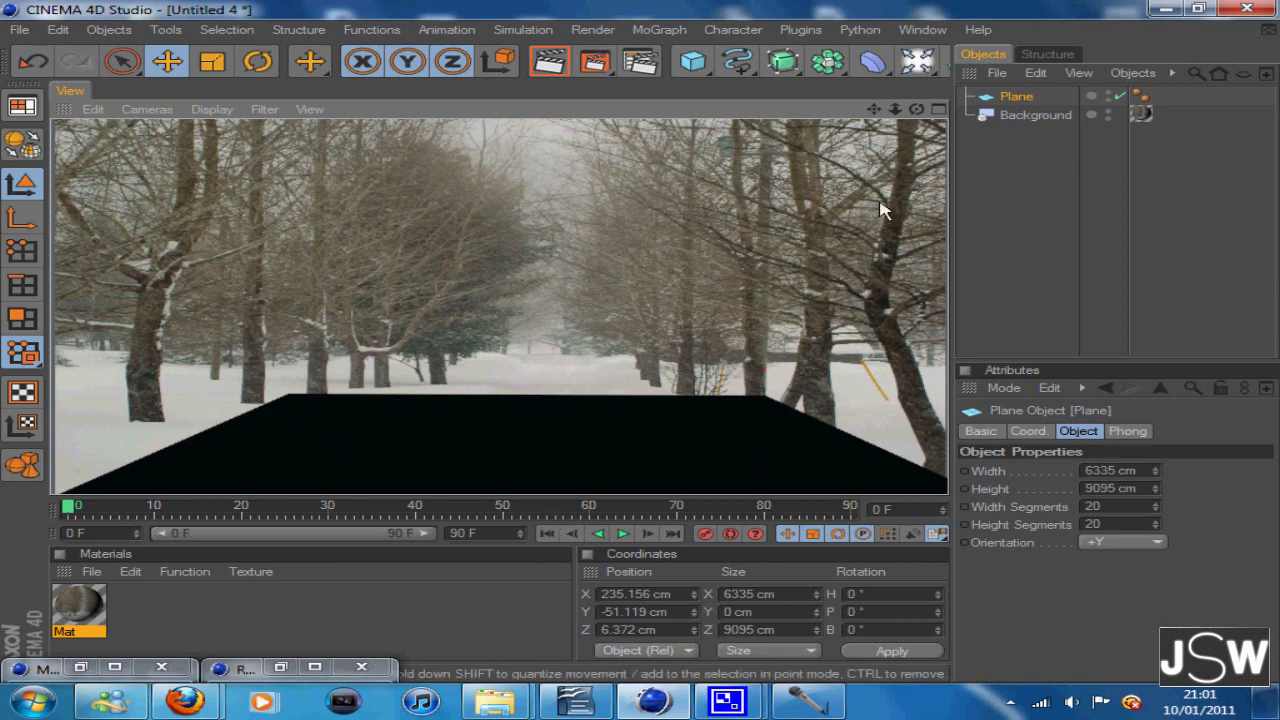
Add a Compositing tag with Compositing Background enabled to the plane and render a preview of the view.
click(1023, 97)
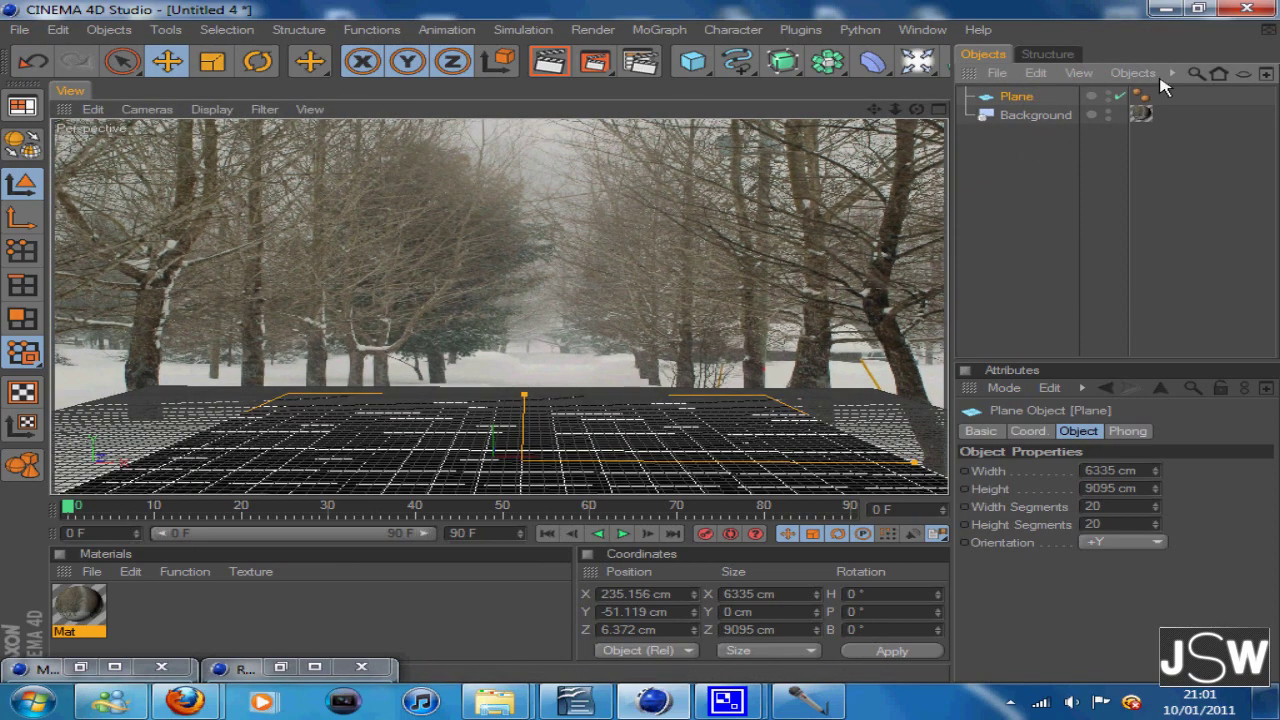
click(1172, 74)
mouse_move(1186, 100)
mouse_move(1127, 107)
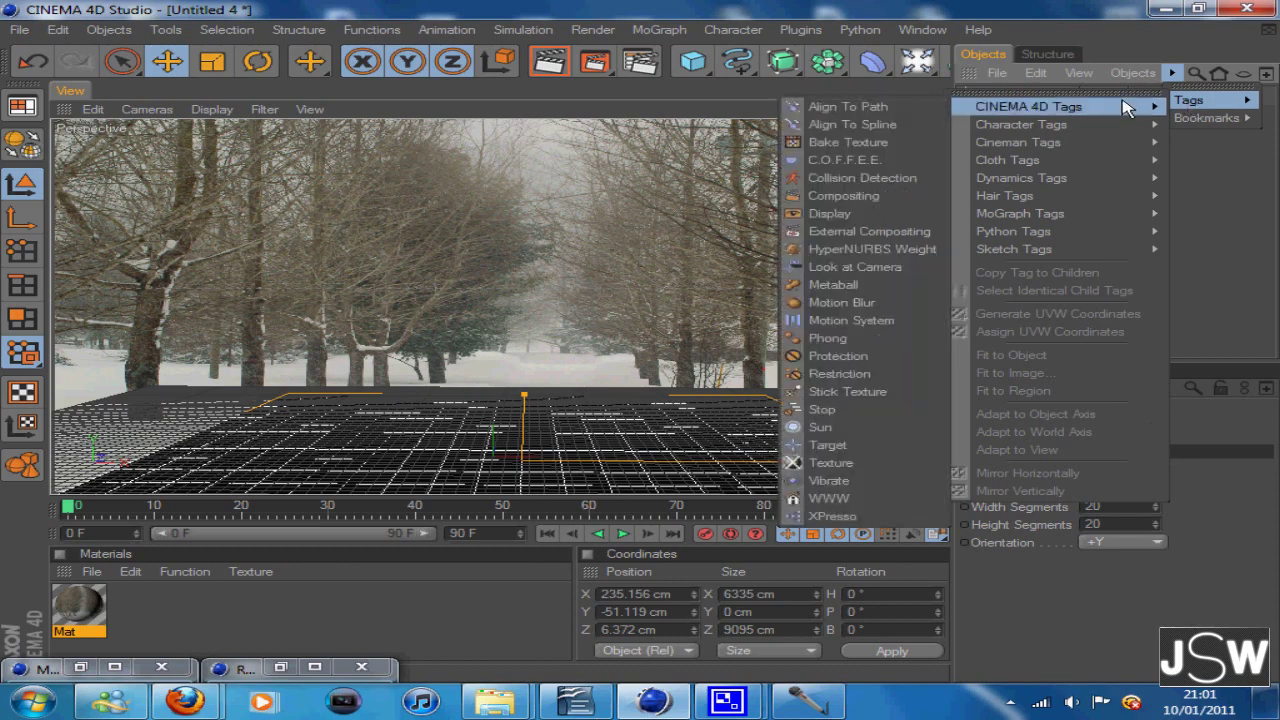
click(893, 204)
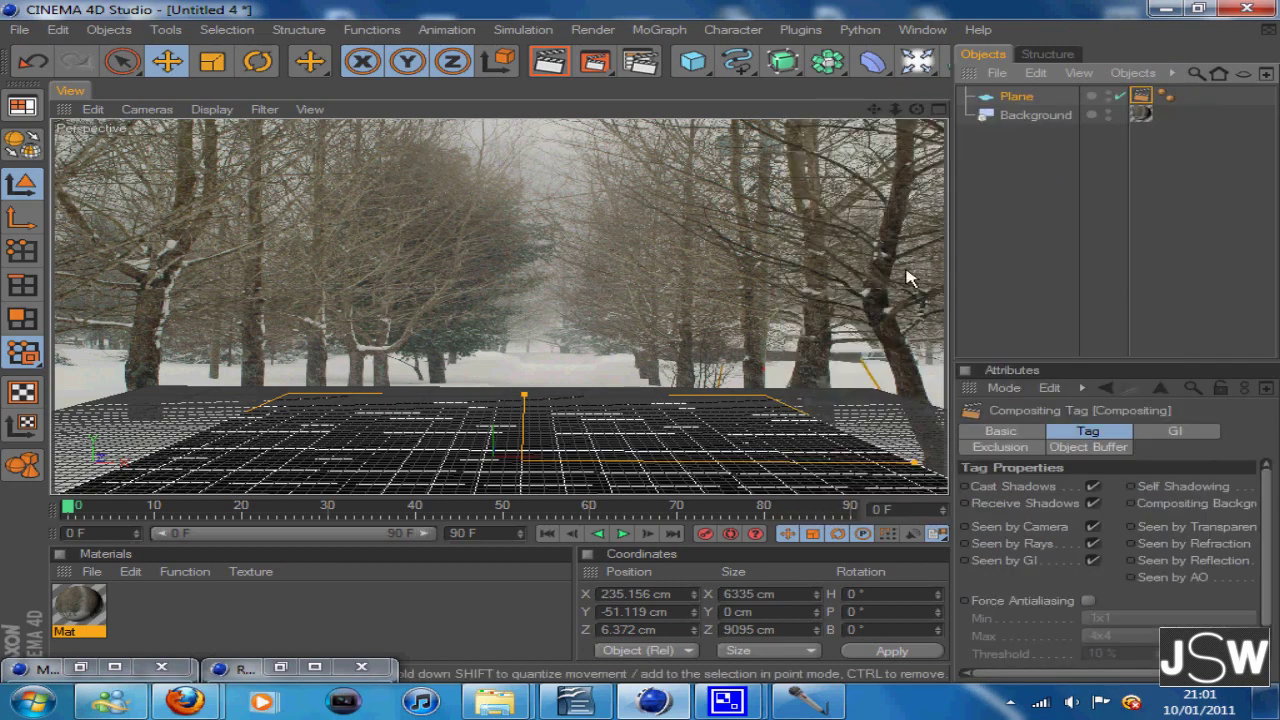
drag(1116, 674, 1180, 674)
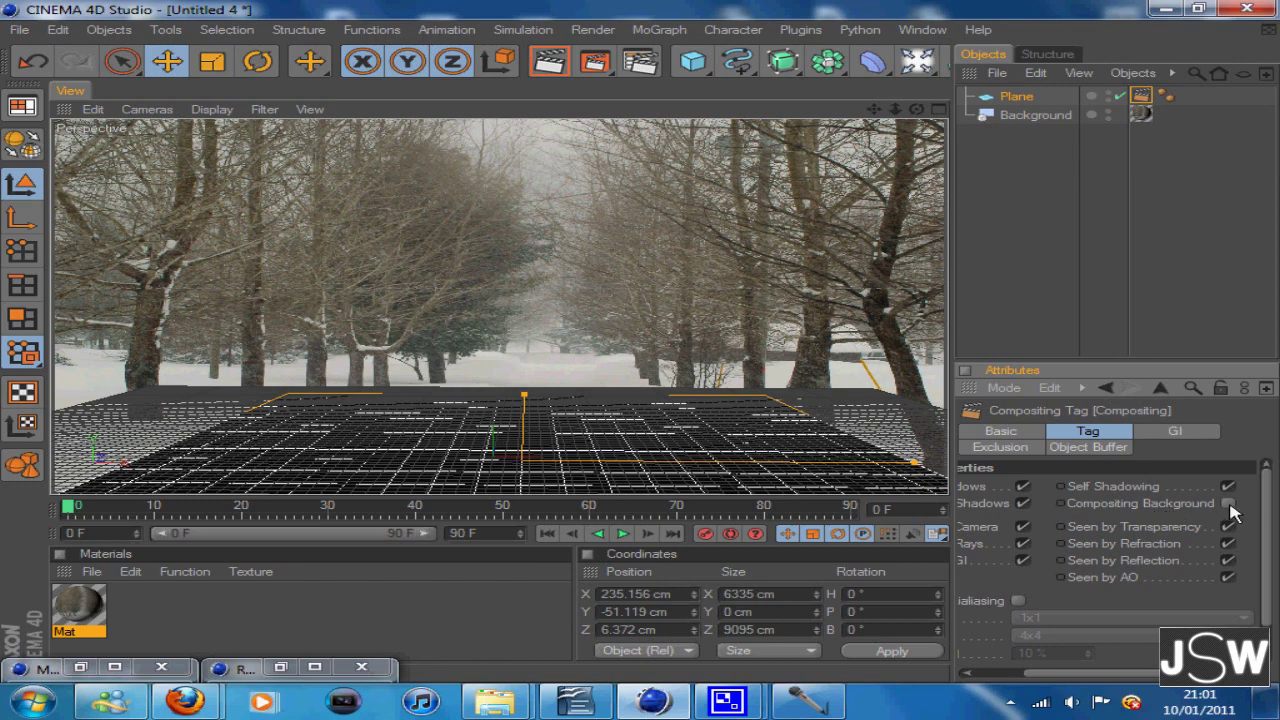
click(549, 62)
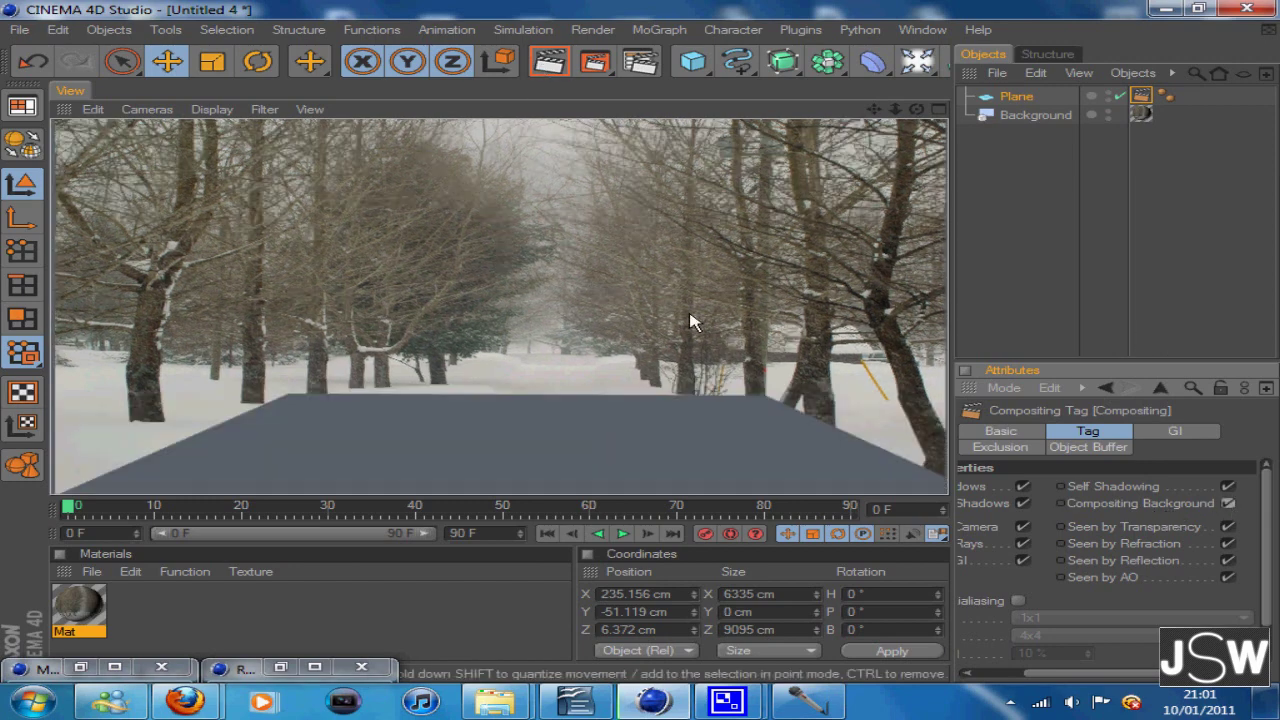
Copy the Background object's texture tag onto the plane and render a preview of the view.
ctrl+click(1142, 116)
click(1064, 117)
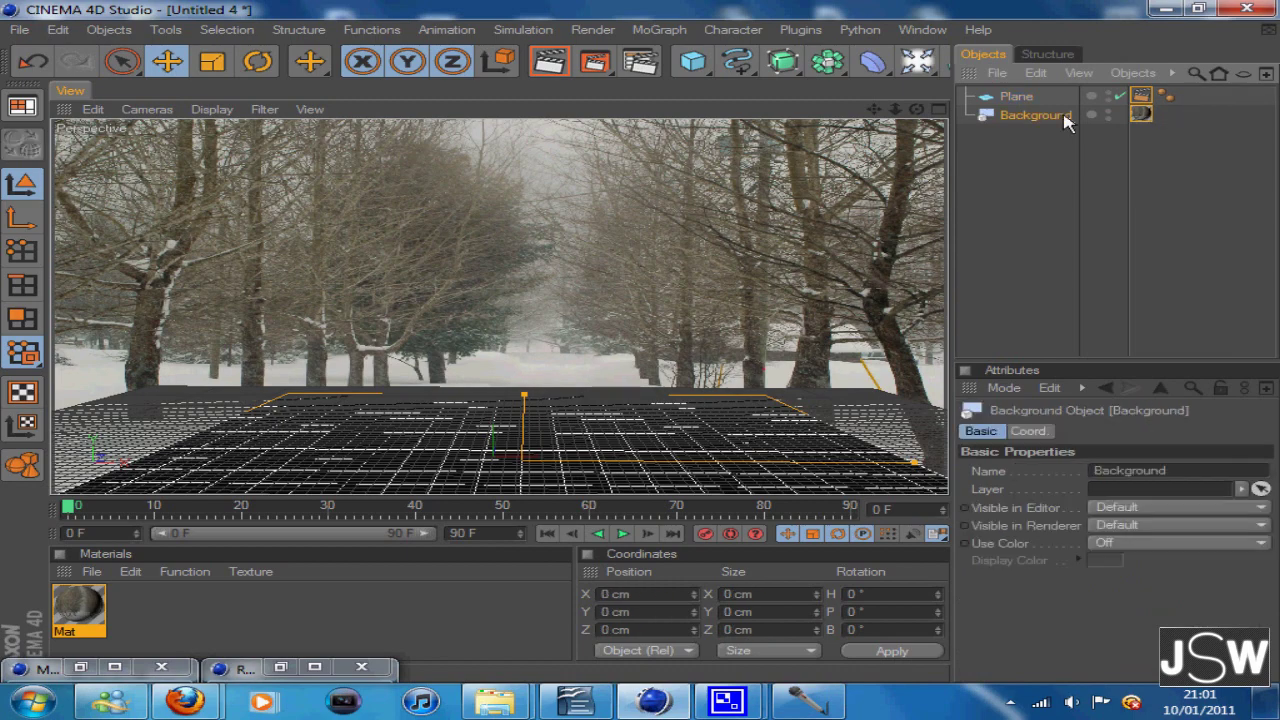
click(1183, 108)
click(1142, 116)
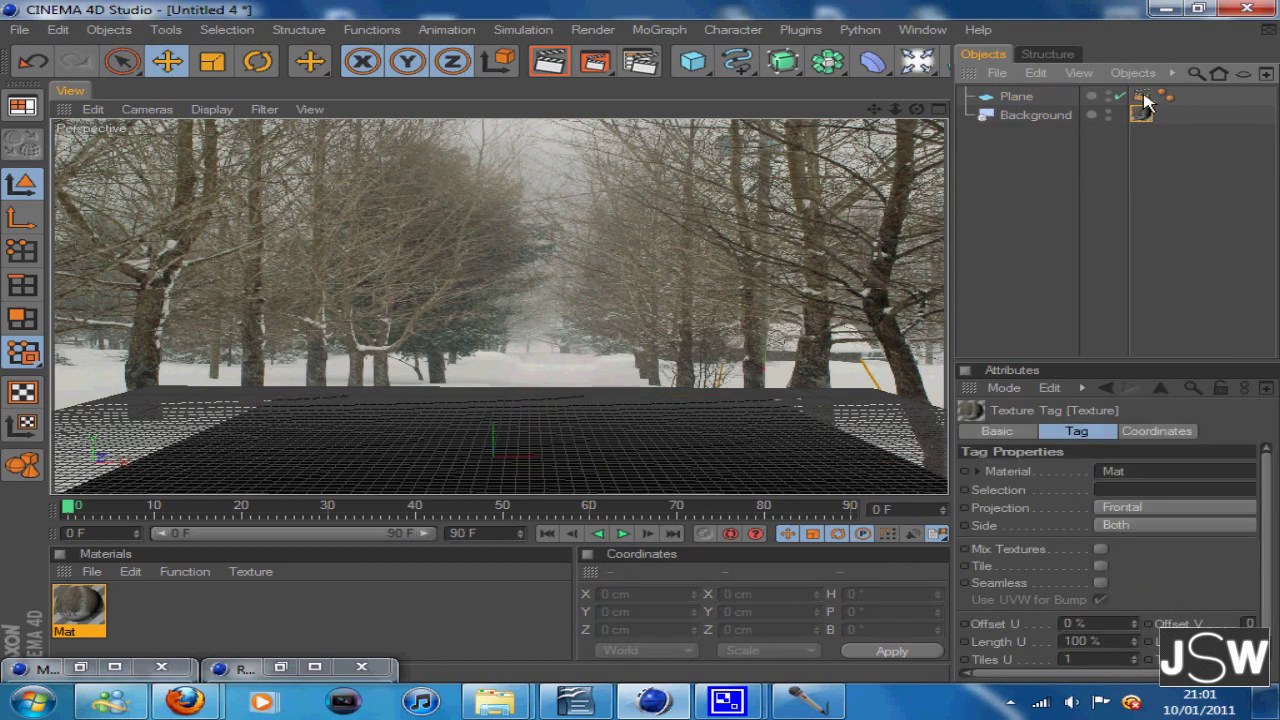
click(1166, 95)
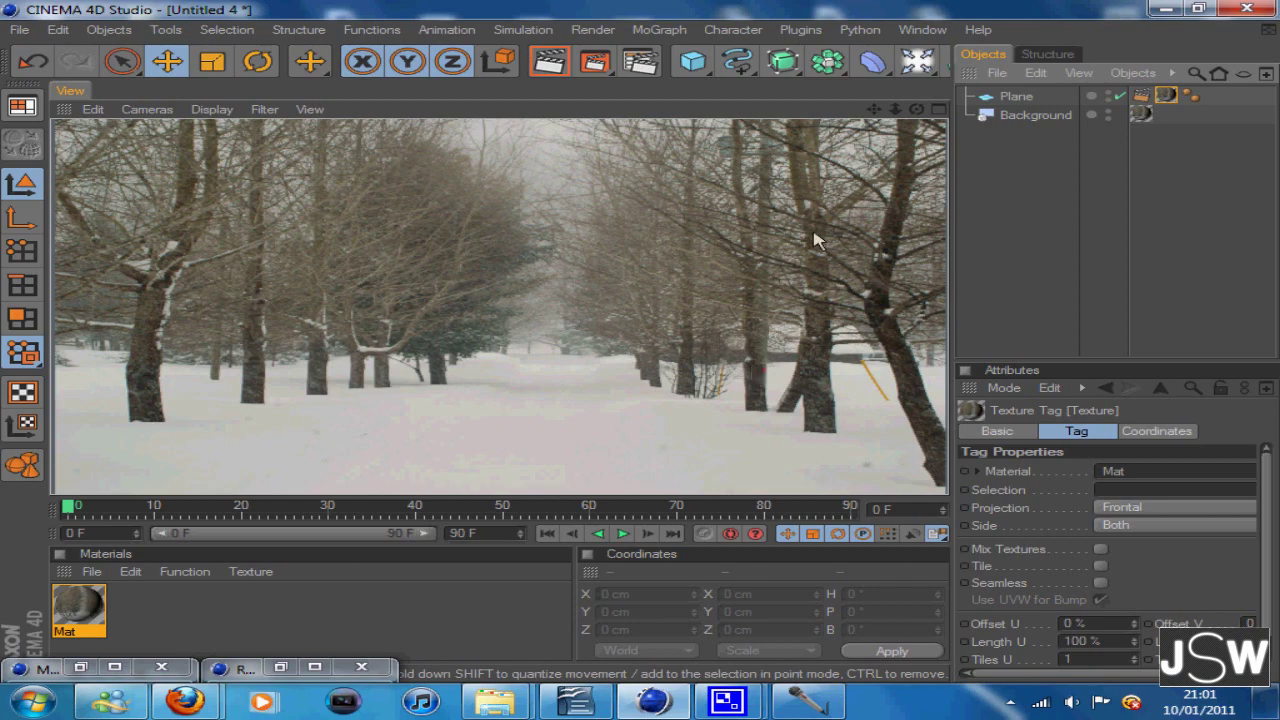
click(1030, 222)
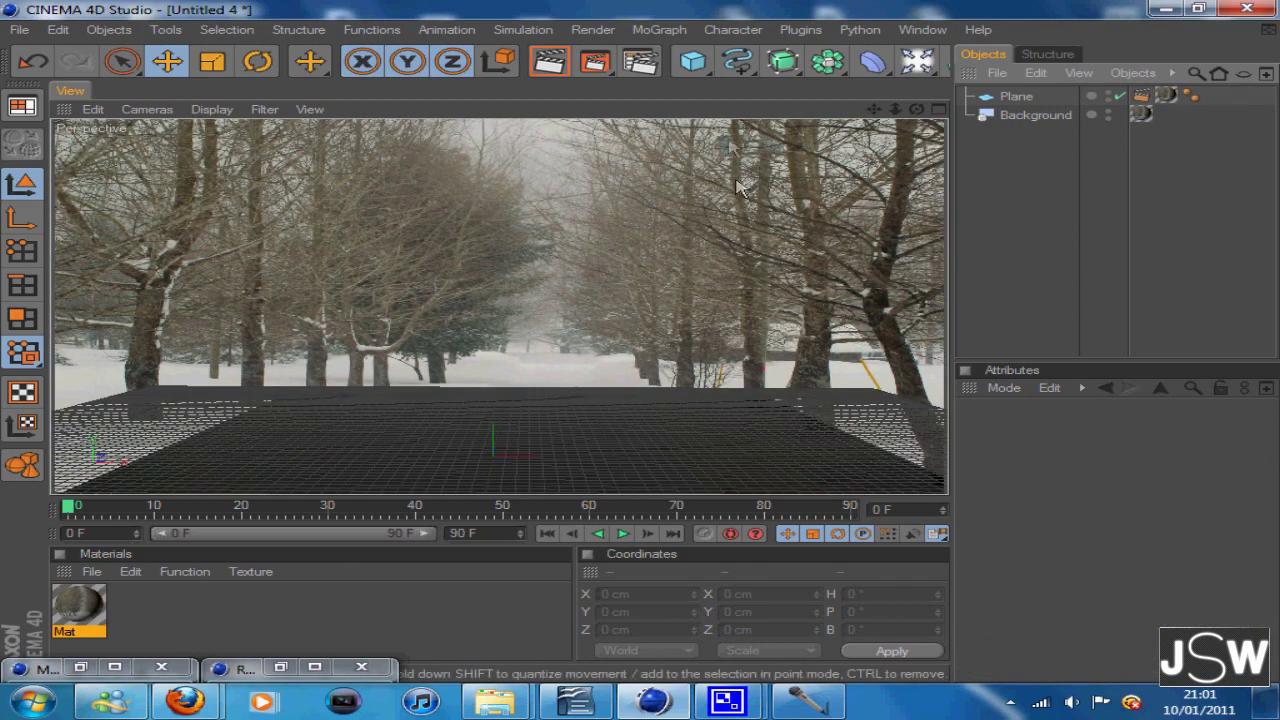
Add a Text spline reading "snow" with a height of 1386 cm.
drag(737, 59, 827, 258)
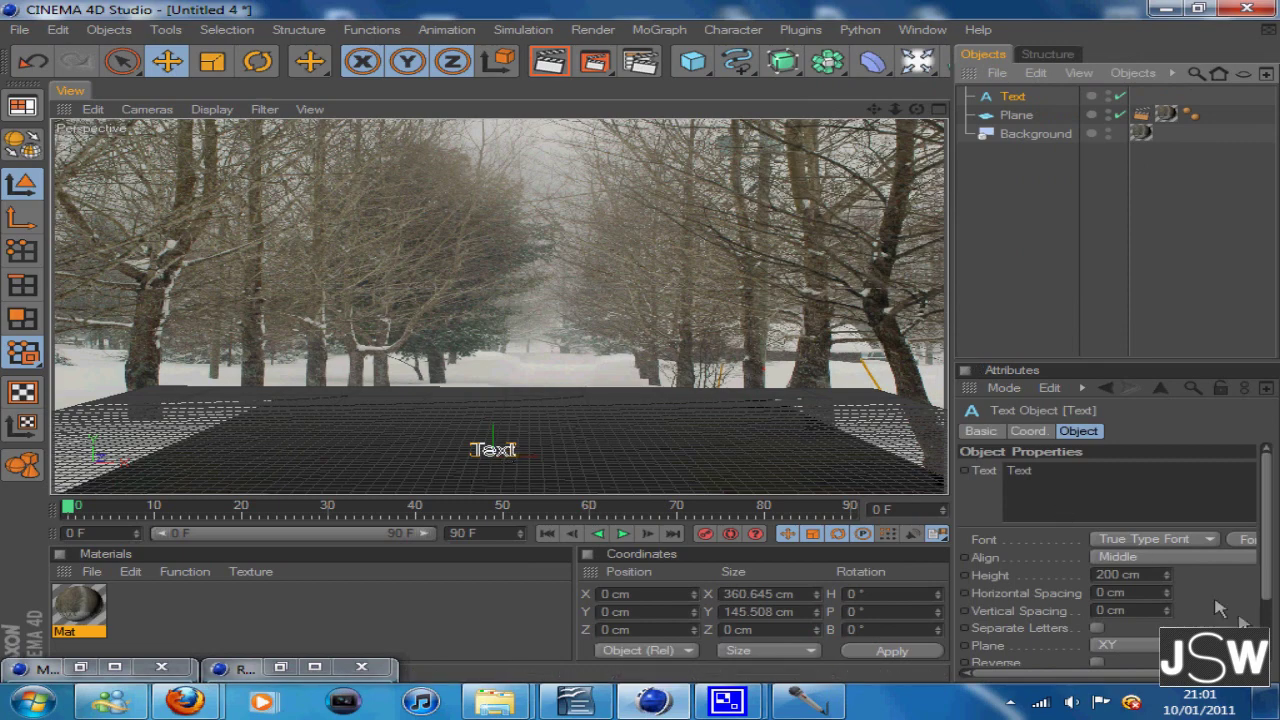
mouse_move(1167, 575)
mouse_down()
mouse_move(1176, 530)
mouse_move(1173, 588)
mouse_up()
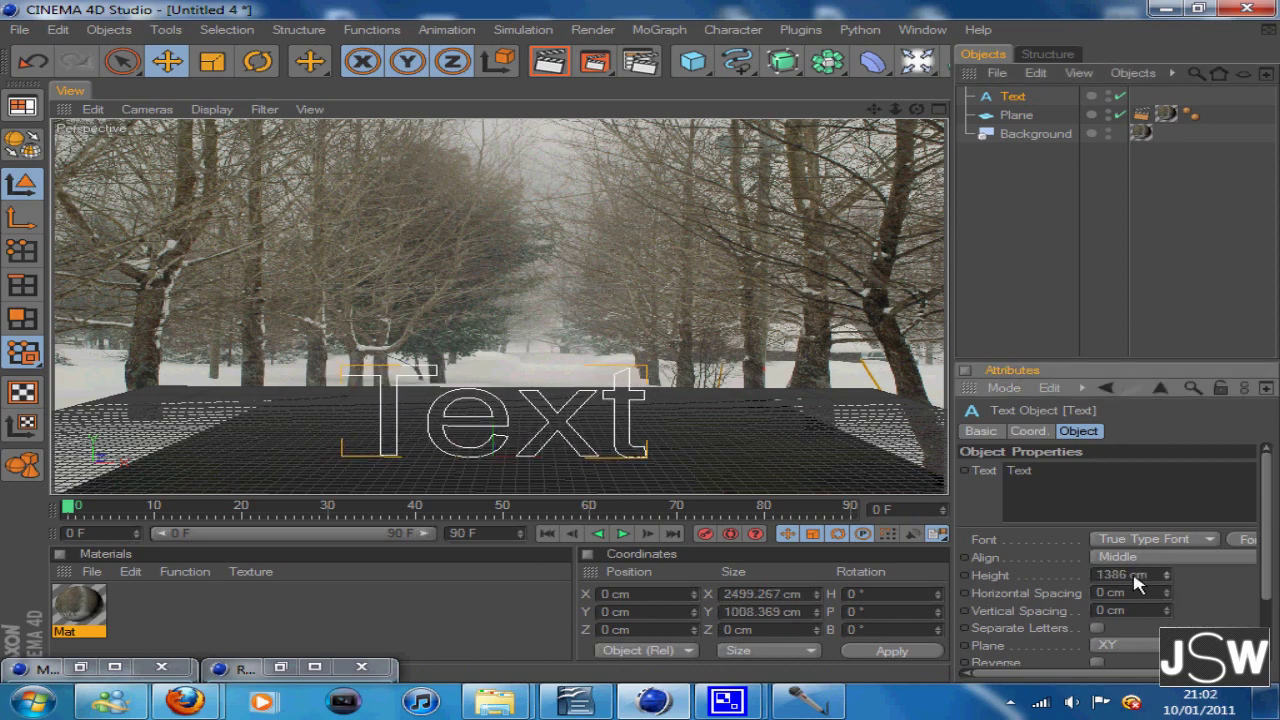
drag(1110, 516, 889, 491)
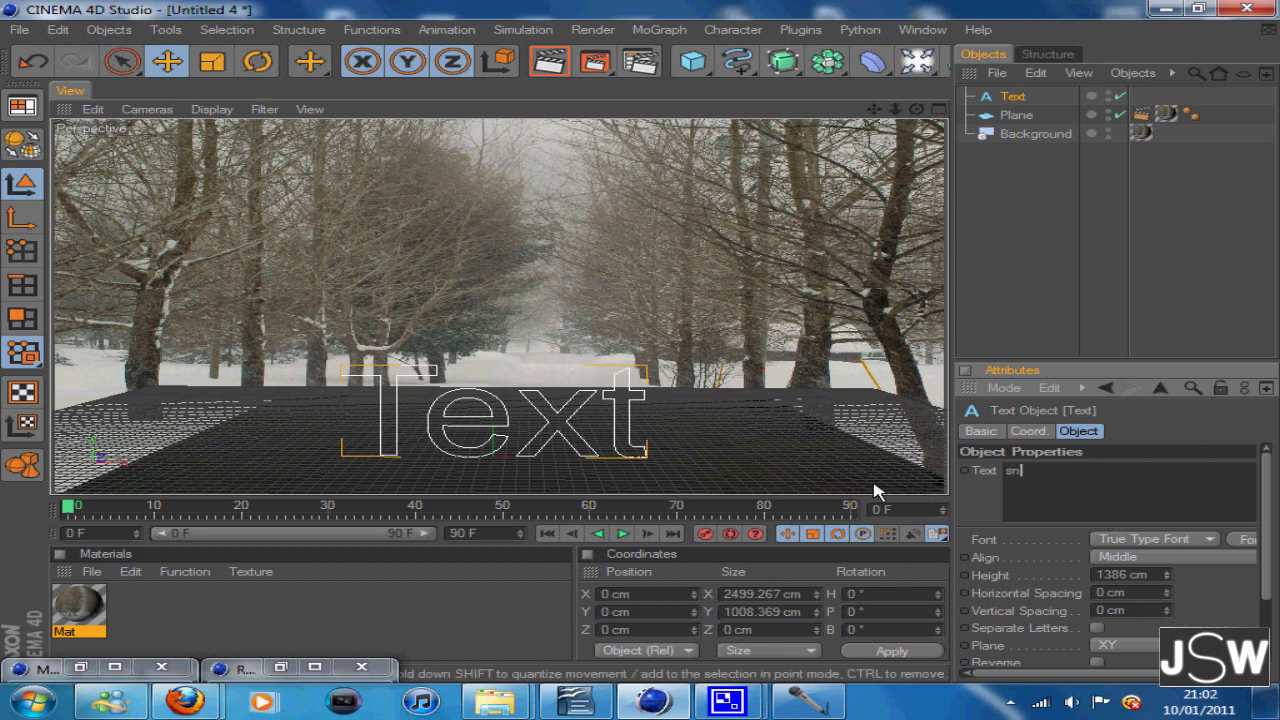
click(1073, 295)
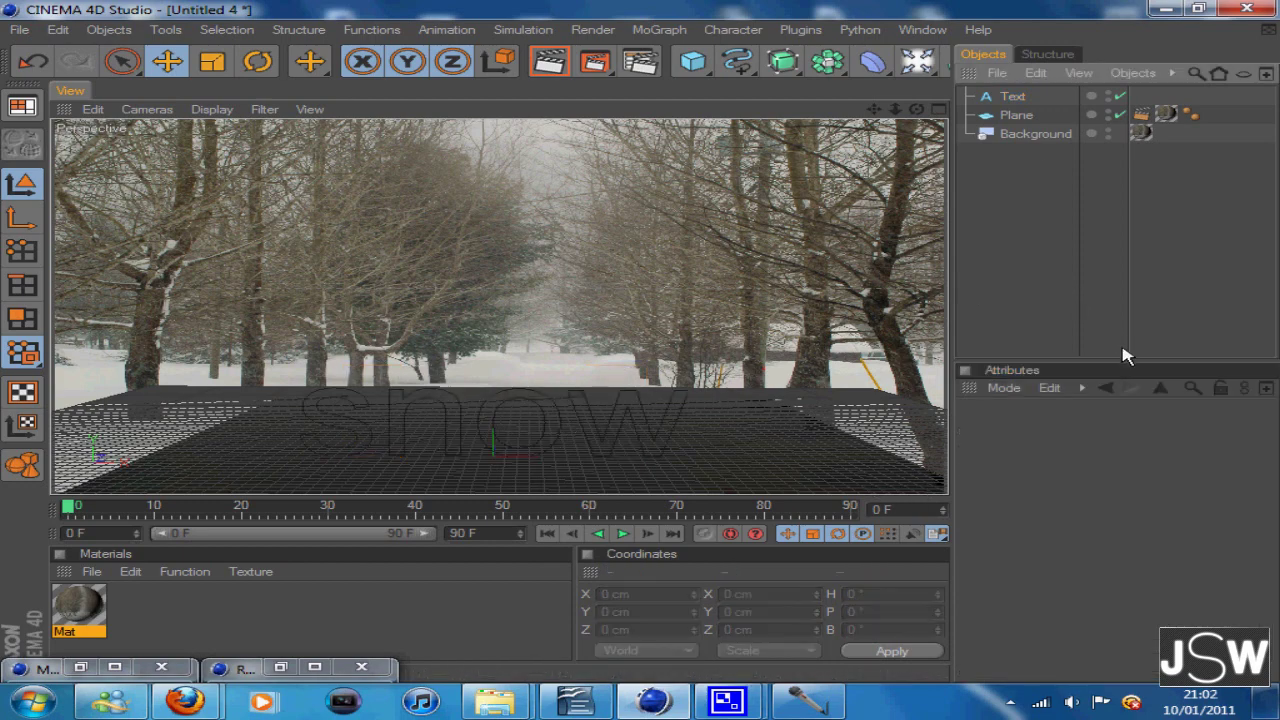
click(1033, 97)
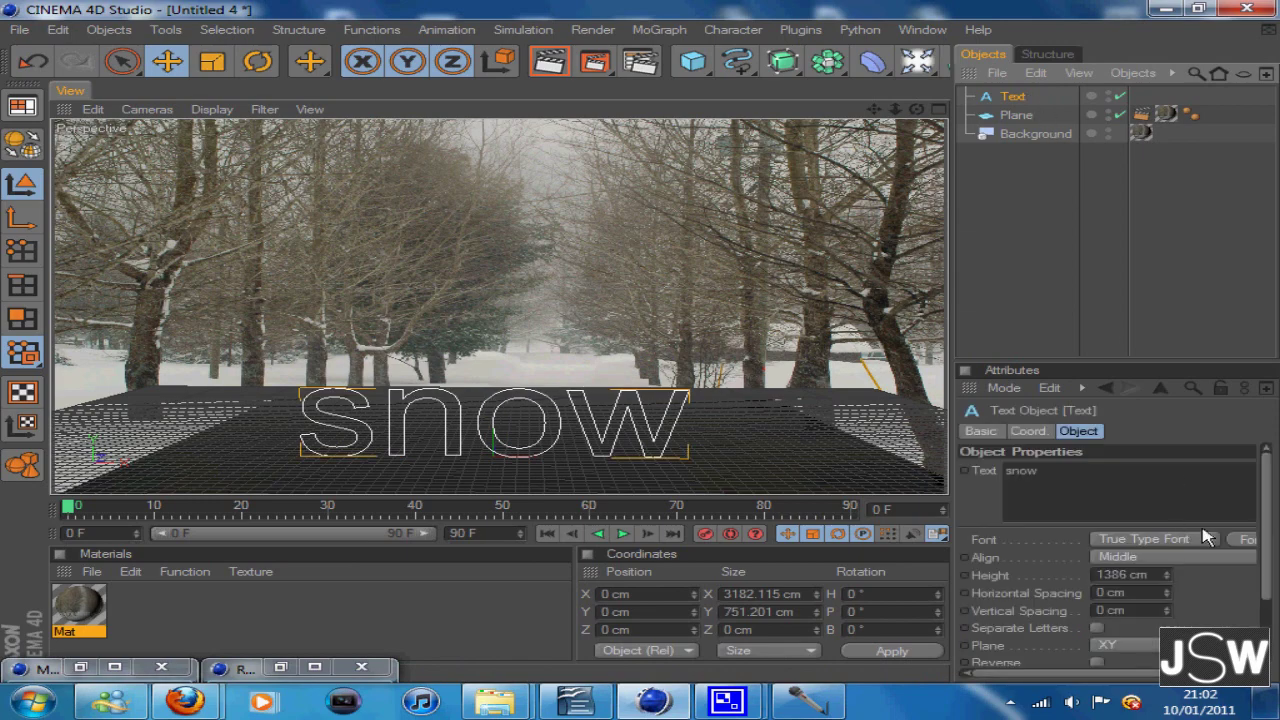
Set the snow text's font to Coolvetica Regular.
click(1238, 538)
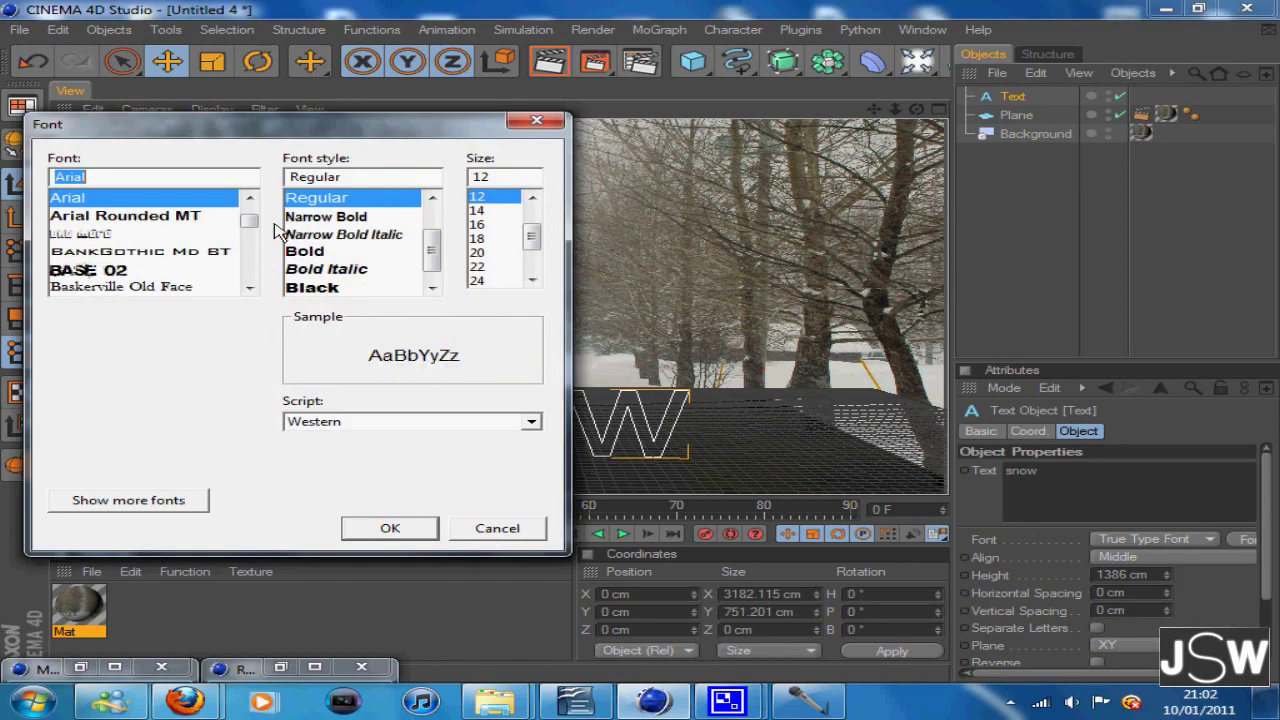
drag(251, 222, 254, 233)
click(70, 291)
scroll(96, 270, up, 1)
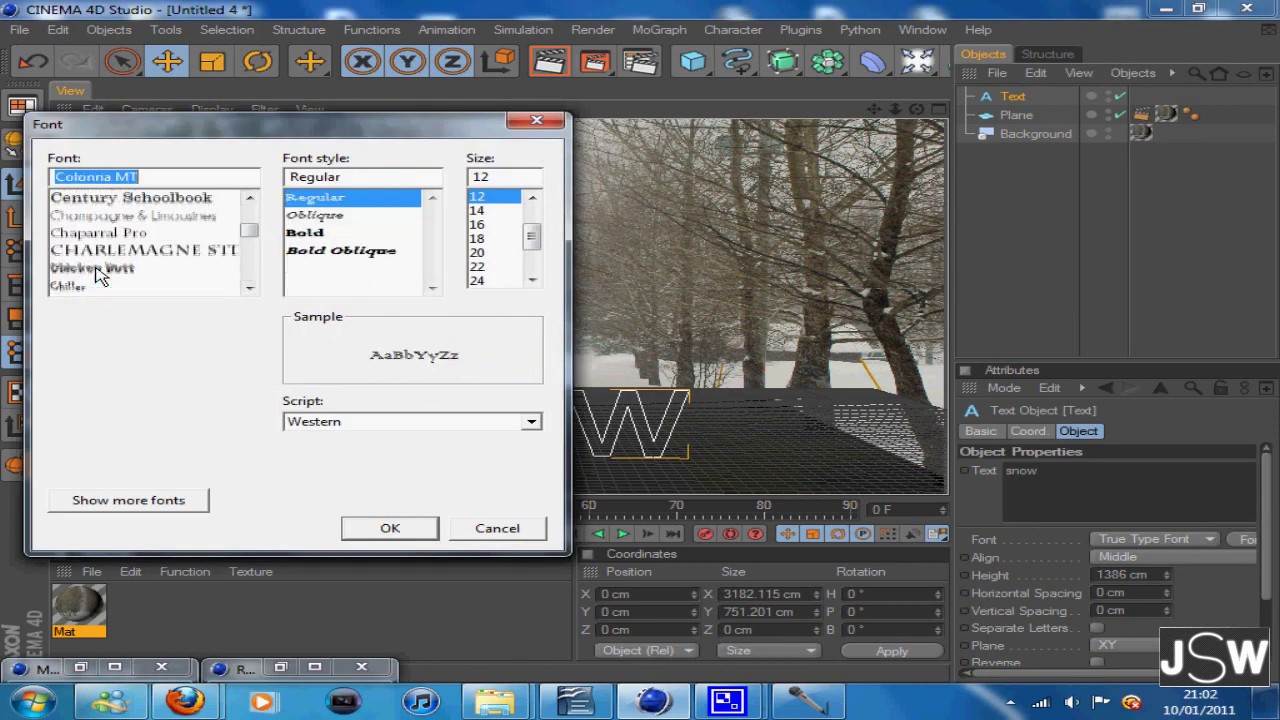
scroll(100, 272, up, 2)
scroll(110, 262, down, 6)
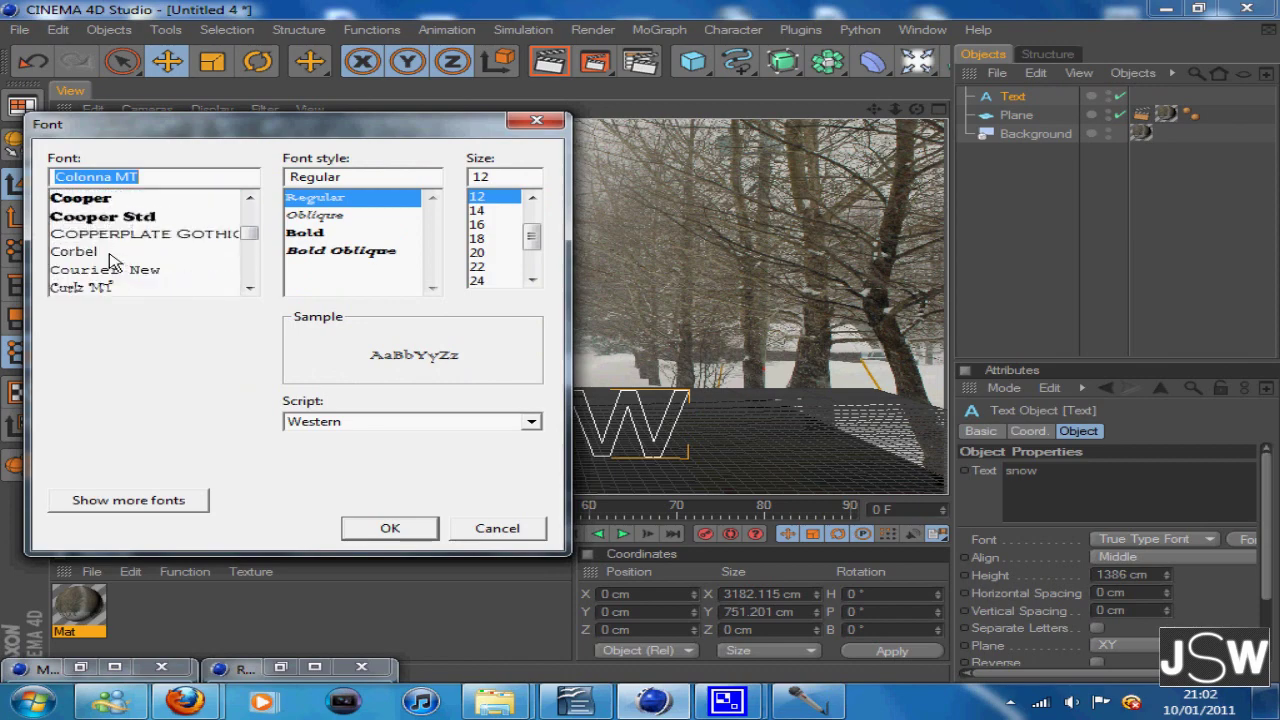
scroll(110, 262, up, 1)
click(120, 238)
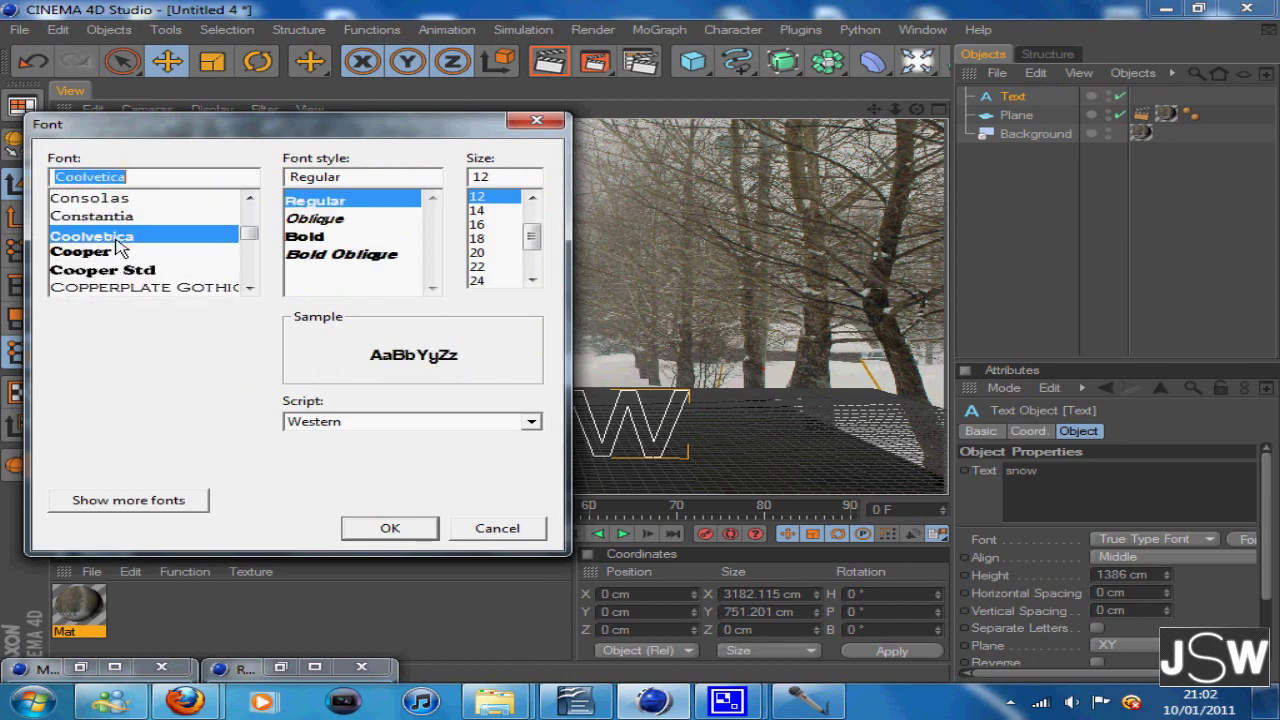
click(389, 527)
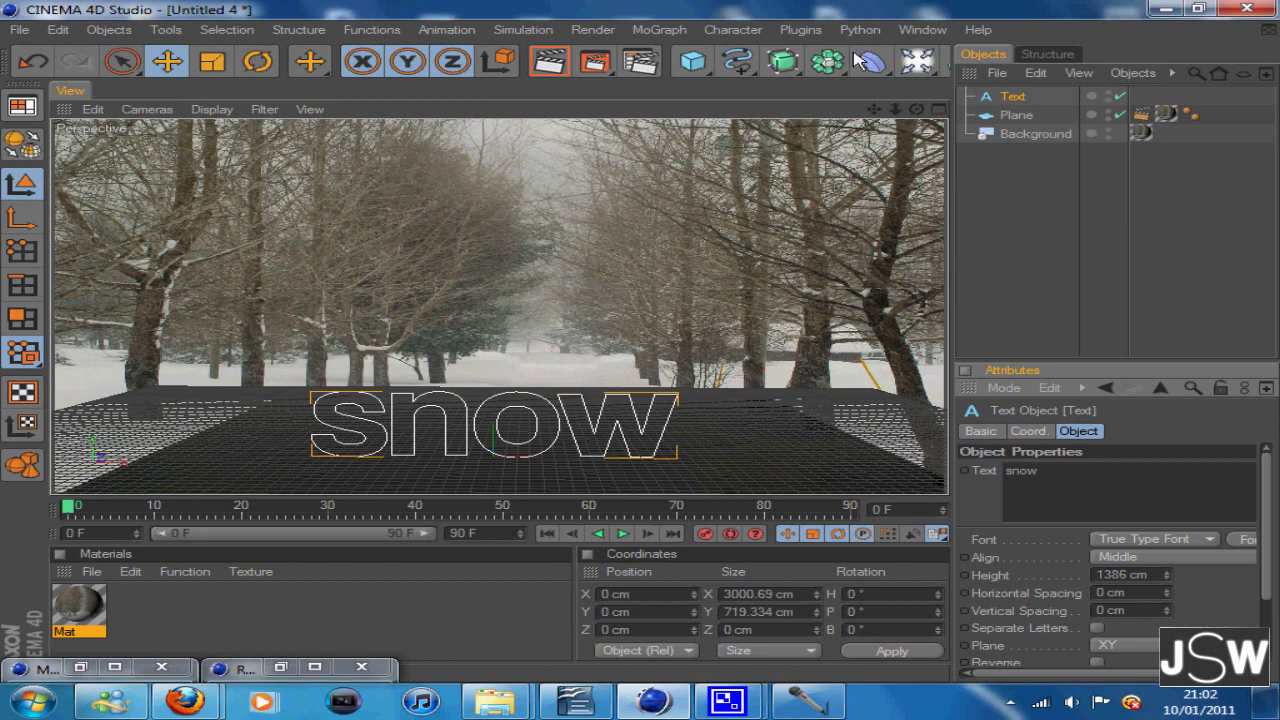
Place the Text spline inside an Extrude NURBS and set the extrusion's Z movement to 80 cm.
drag(827, 61, 1052, 97)
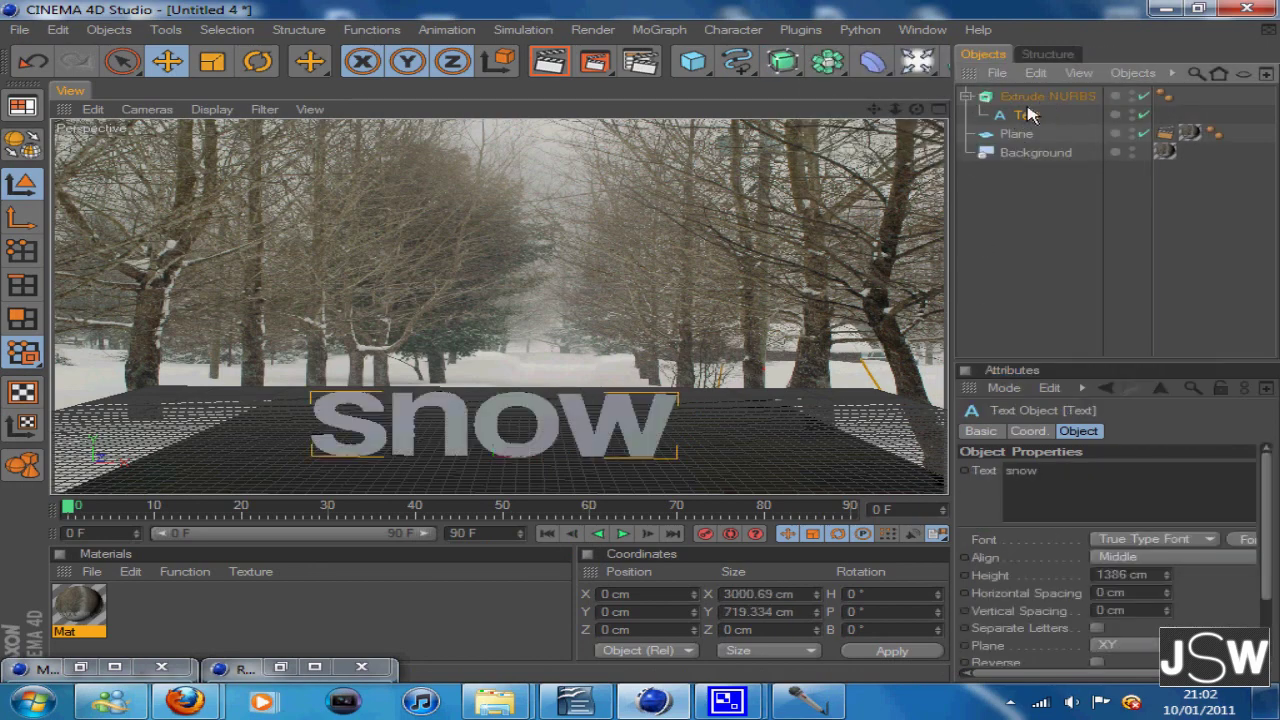
click(1058, 97)
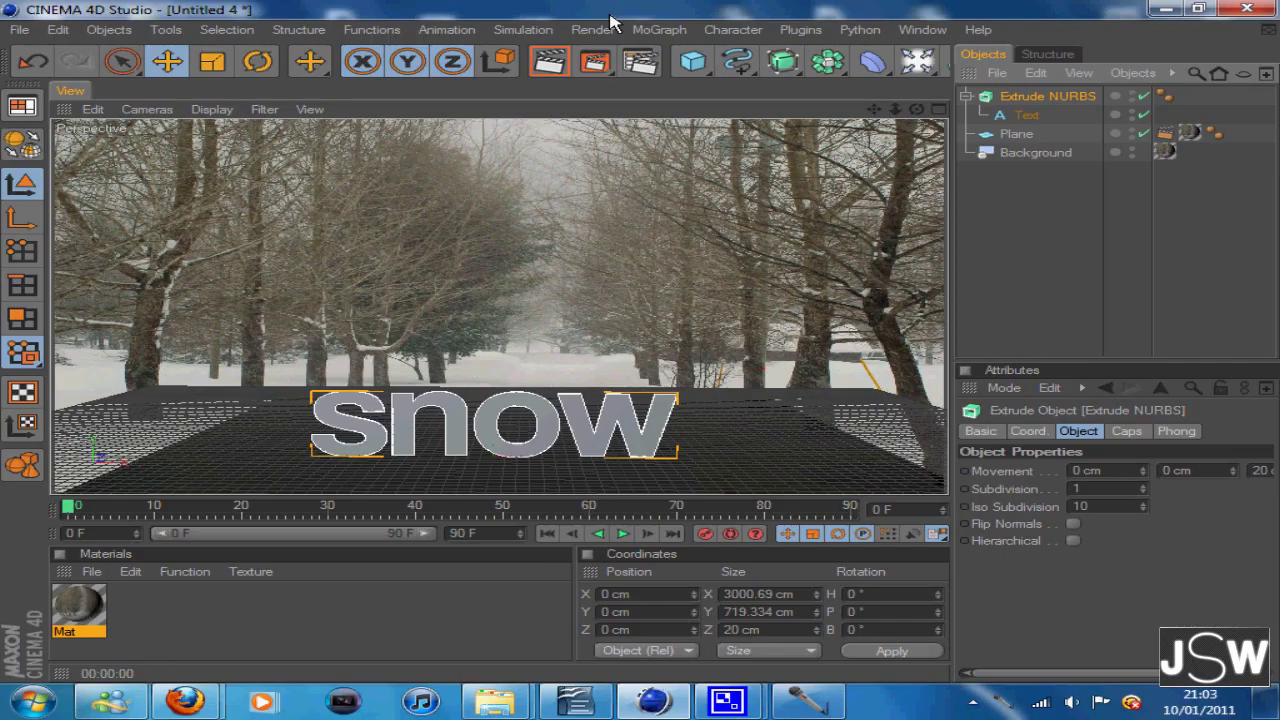
drag(1190, 673, 1238, 673)
double_click(1198, 473)
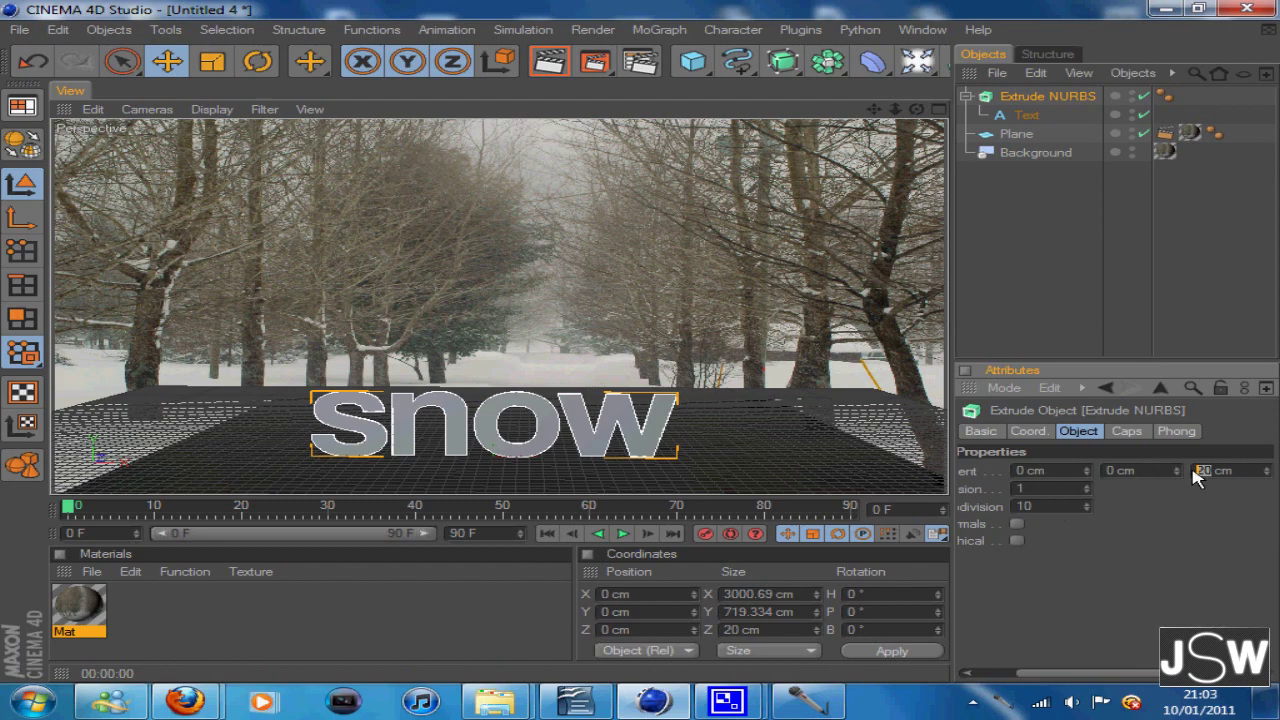
text(80)
key(Return)
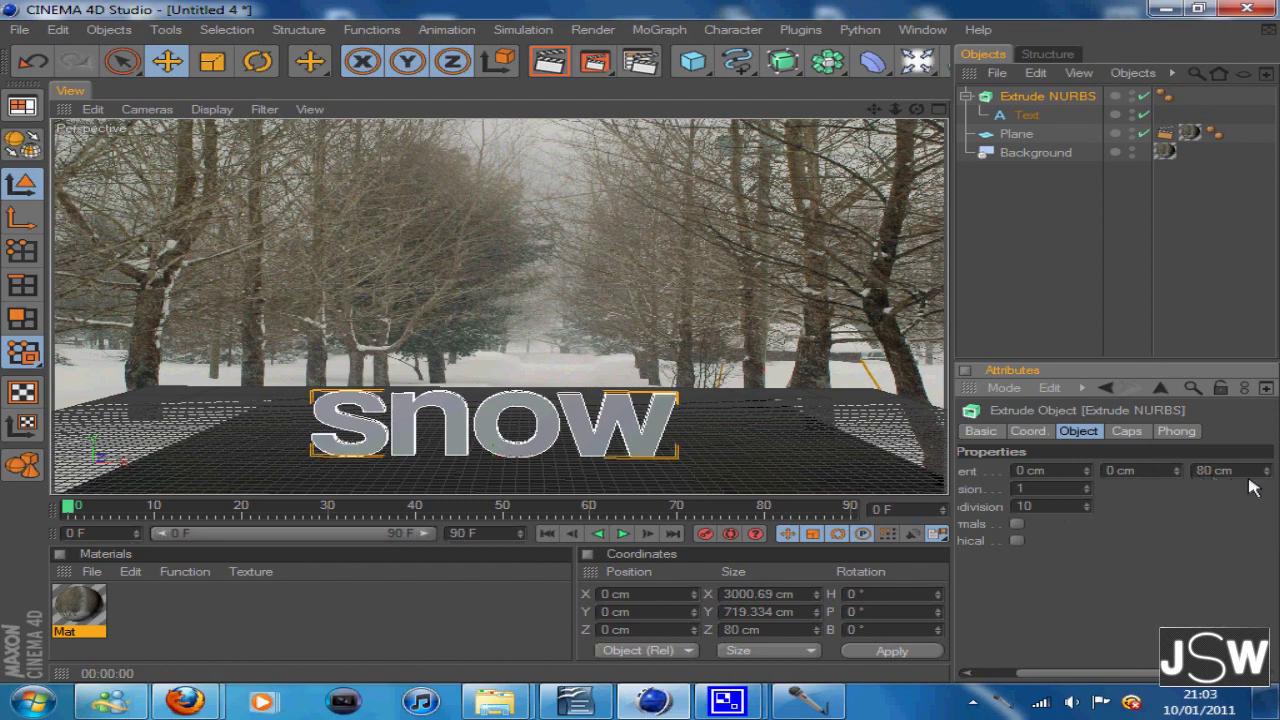
Increase the extrusion's Z movement to 470 cm and render a preview of the view.
drag(1270, 473, 1270, 478)
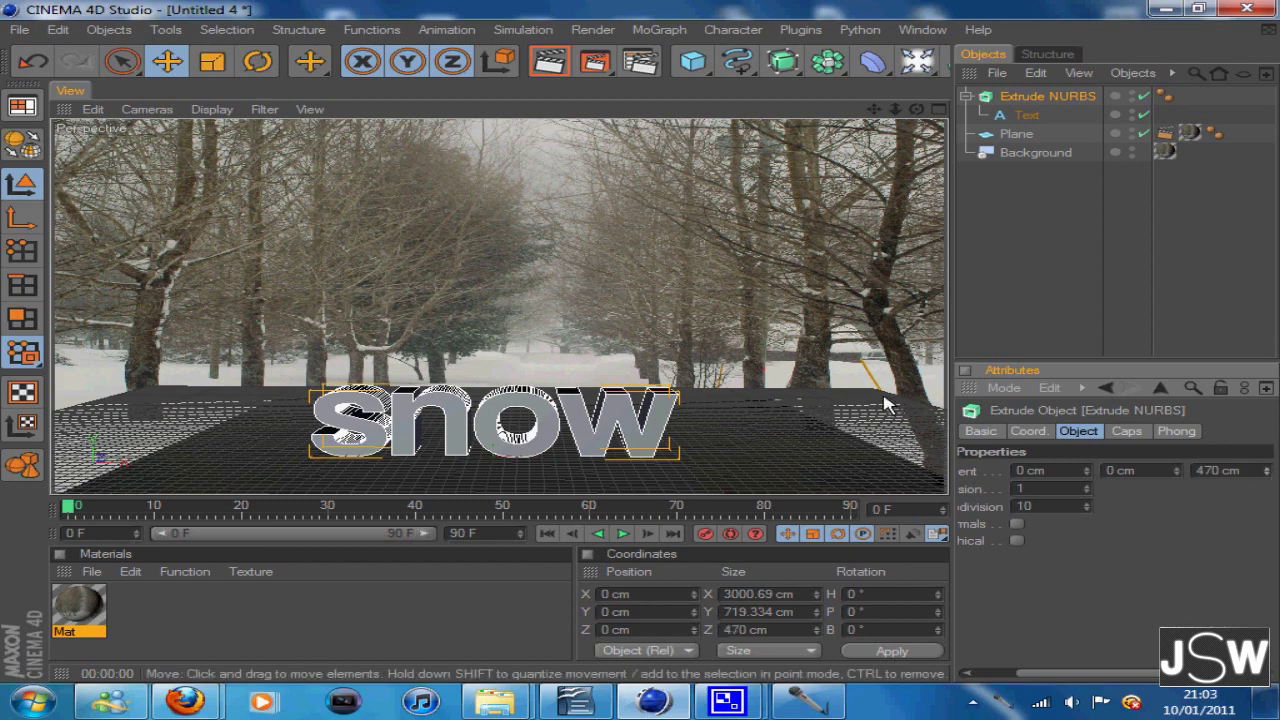
click(547, 63)
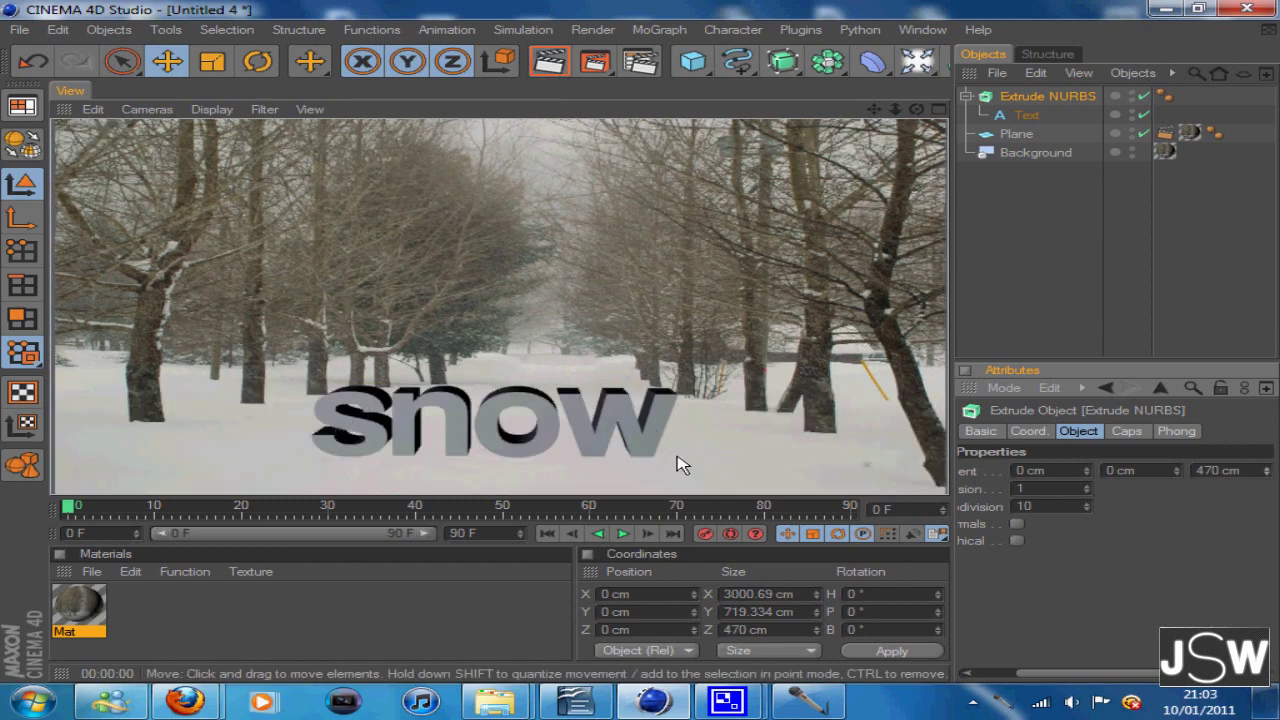
click(452, 436)
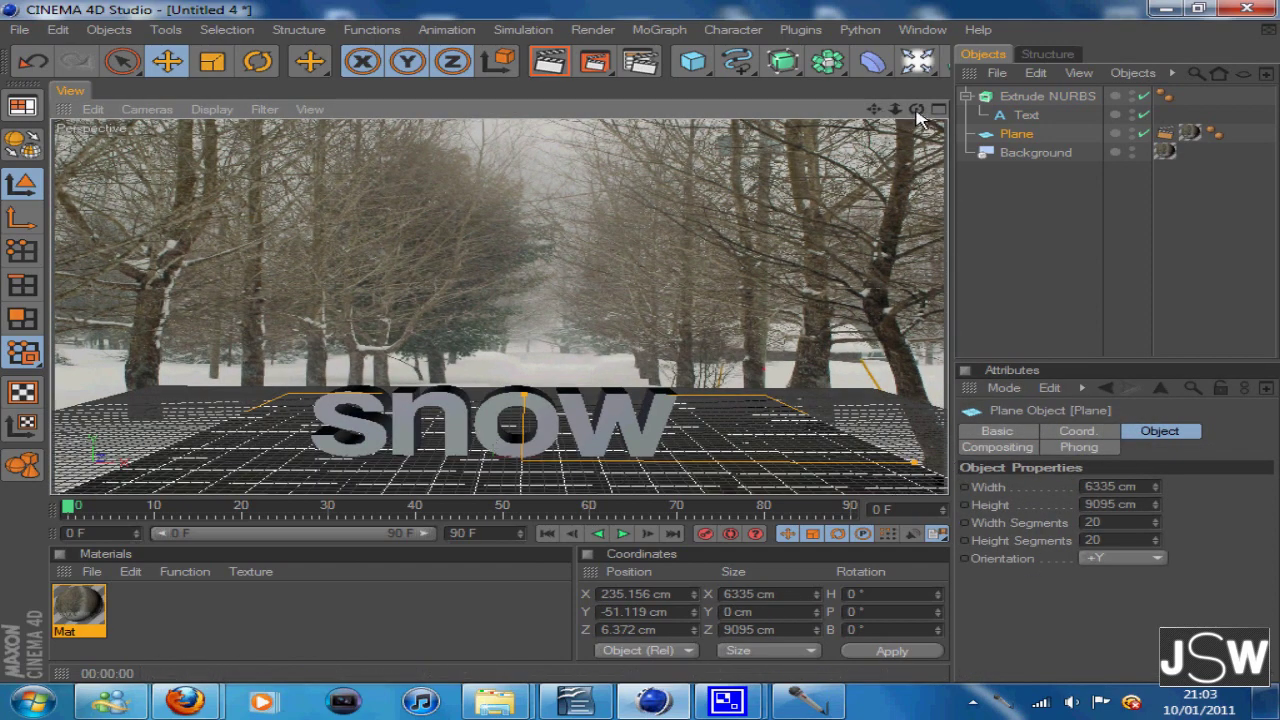
drag(916, 110, 643, 343)
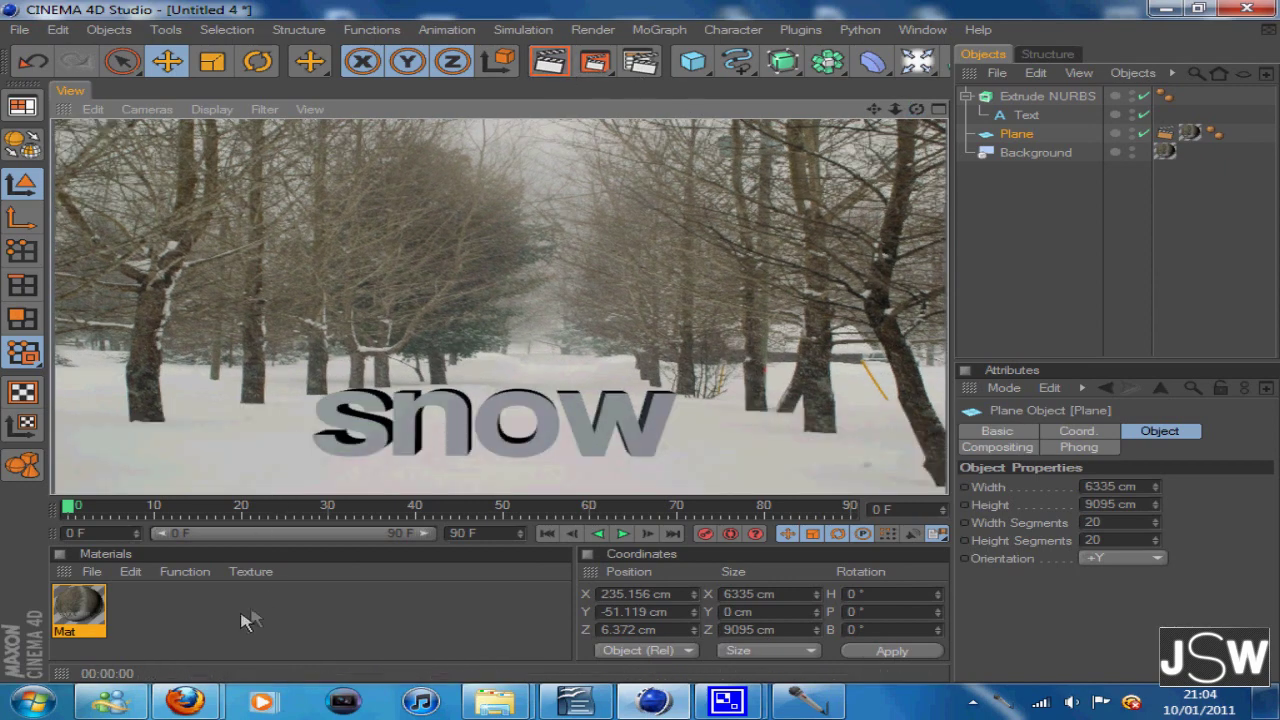
Create a new material and set its color to a near-white of RGB 233, 233, 233.
double_click(243, 621)
double_click(79, 606)
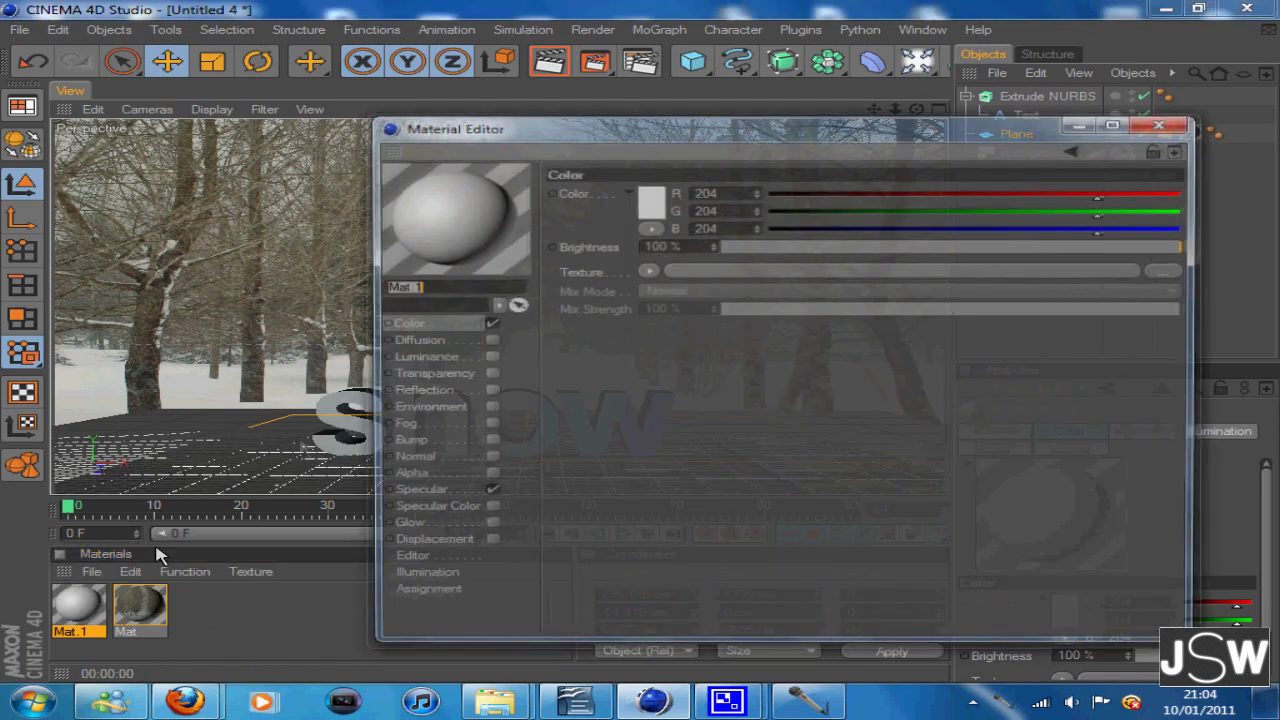
click(648, 203)
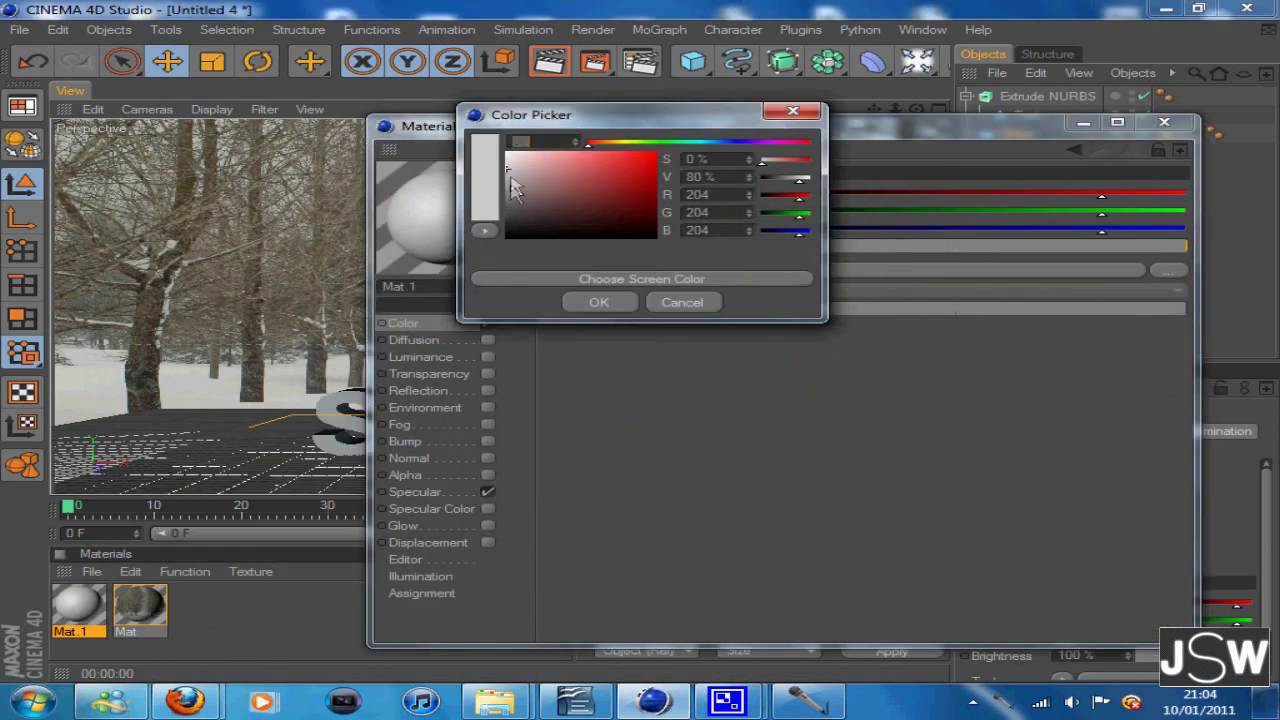
drag(513, 190, 503, 166)
click(598, 302)
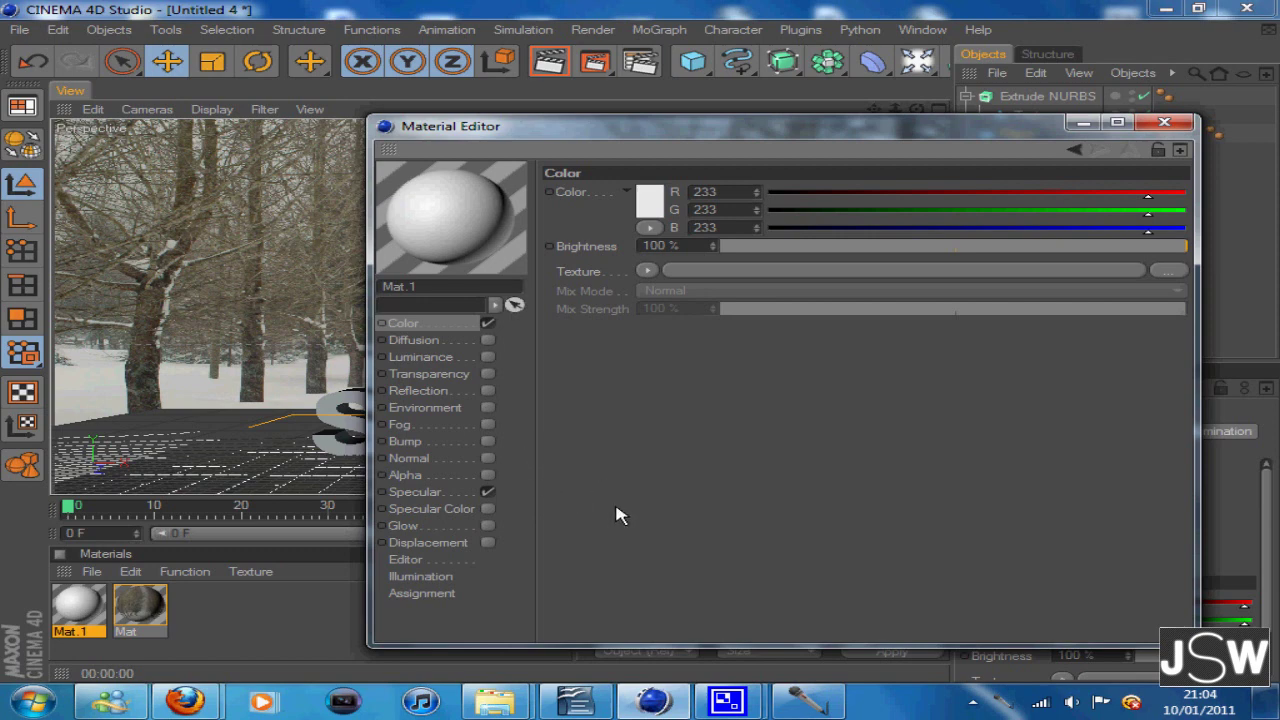
Enable Reflection on the near-white material and load a Fresnel shader as the reflection texture.
click(487, 391)
click(650, 288)
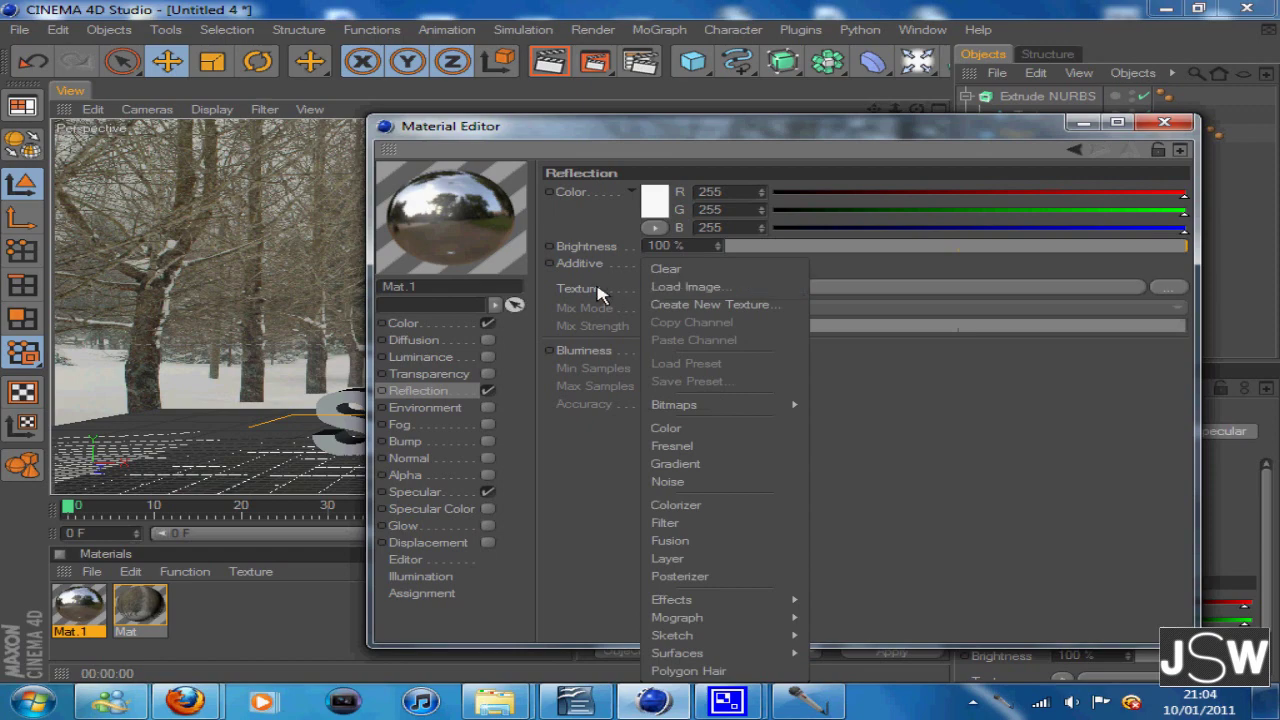
click(722, 446)
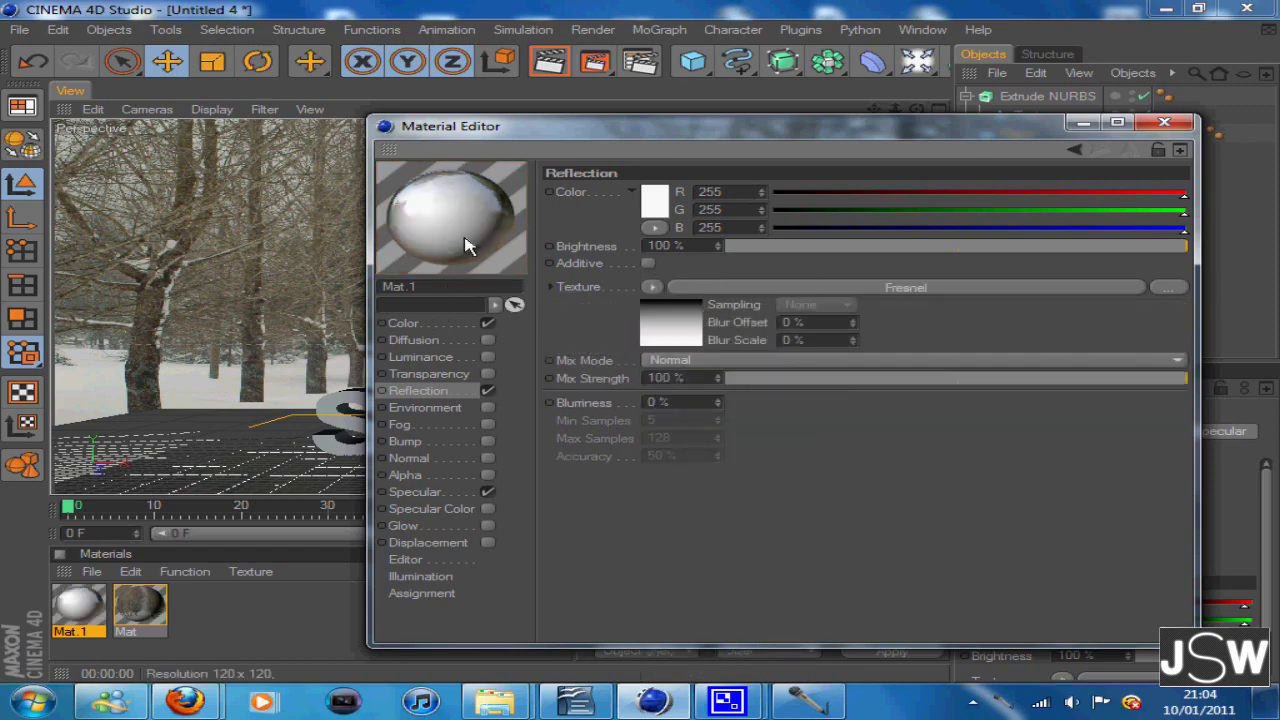
Apply the near-white material to the extruded snow text and render a preview of the view.
click(1083, 122)
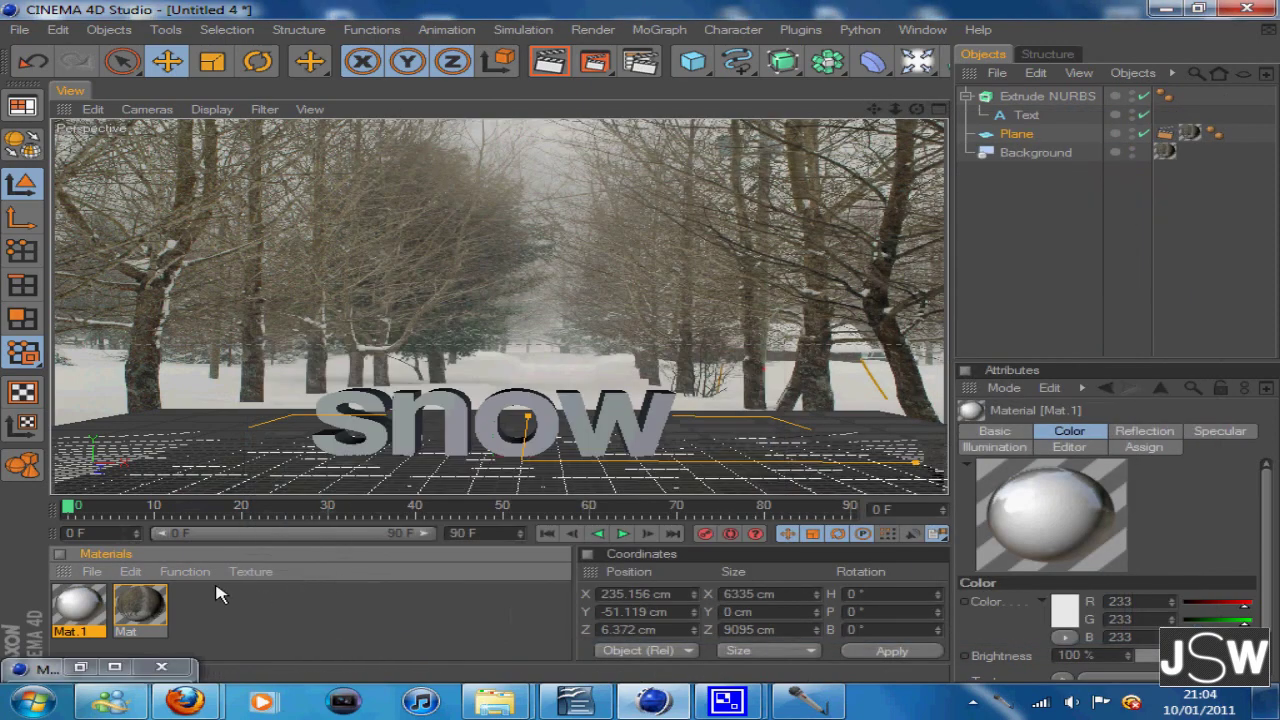
drag(370, 460, 372, 458)
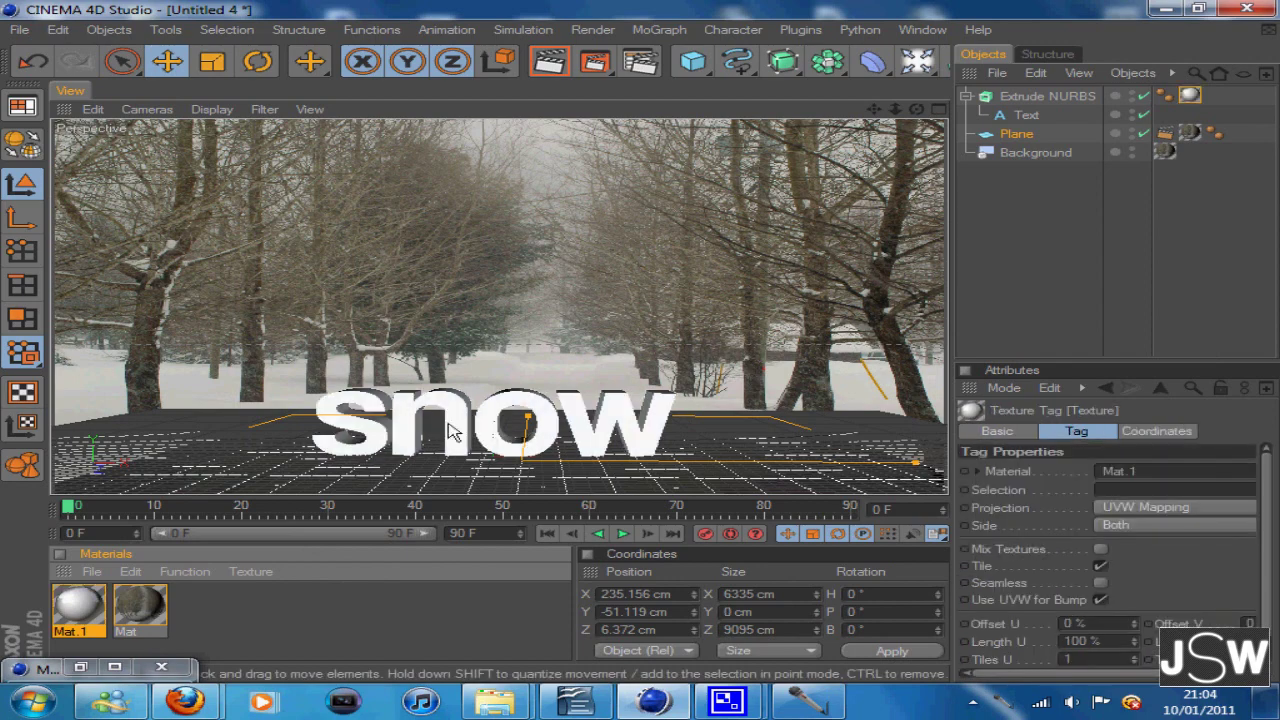
click(548, 62)
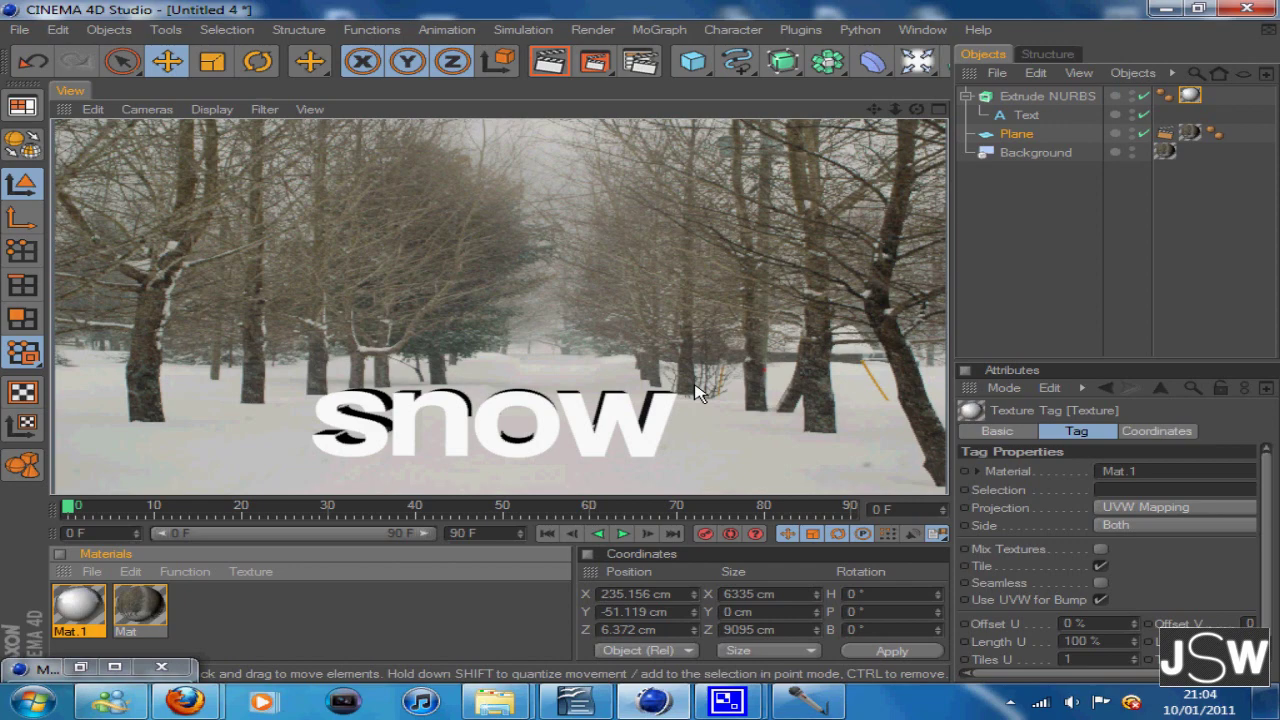
Add a light, move it above the text to about X 294 cm, Y 3189 cm, Z -166 cm, and render a preview.
click(916, 61)
click(968, 84)
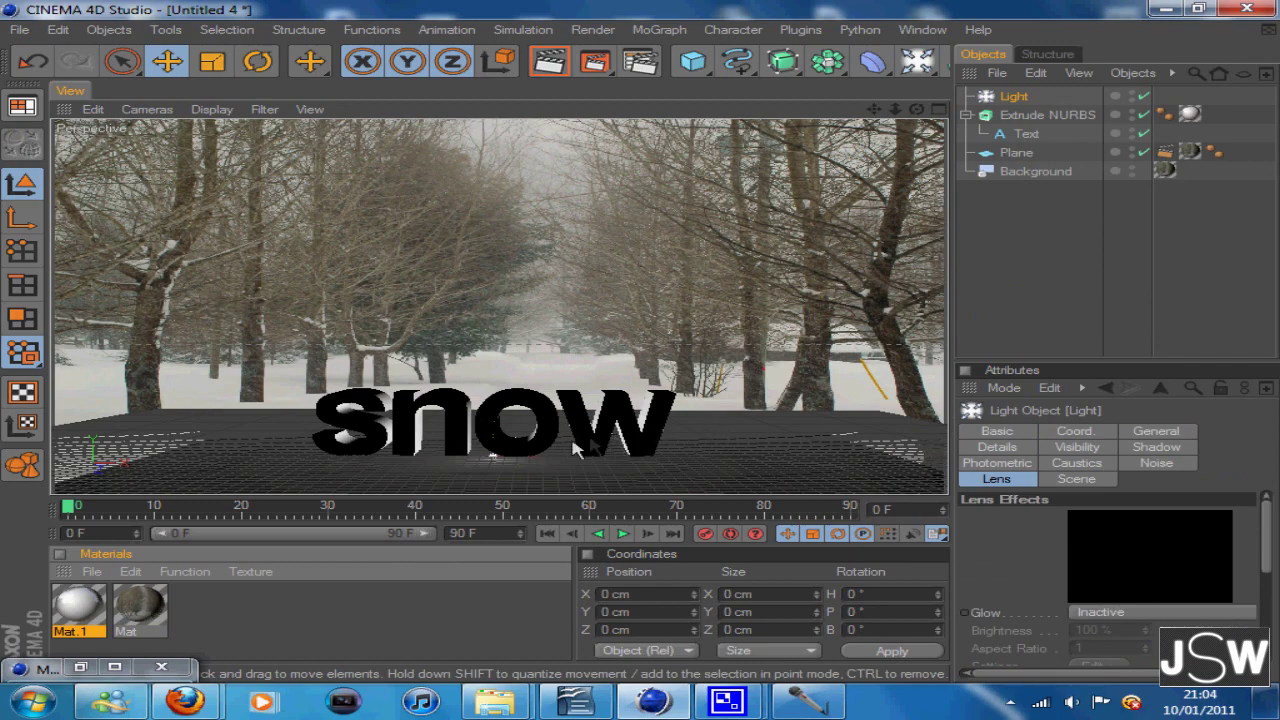
drag(578, 450, 528, 165)
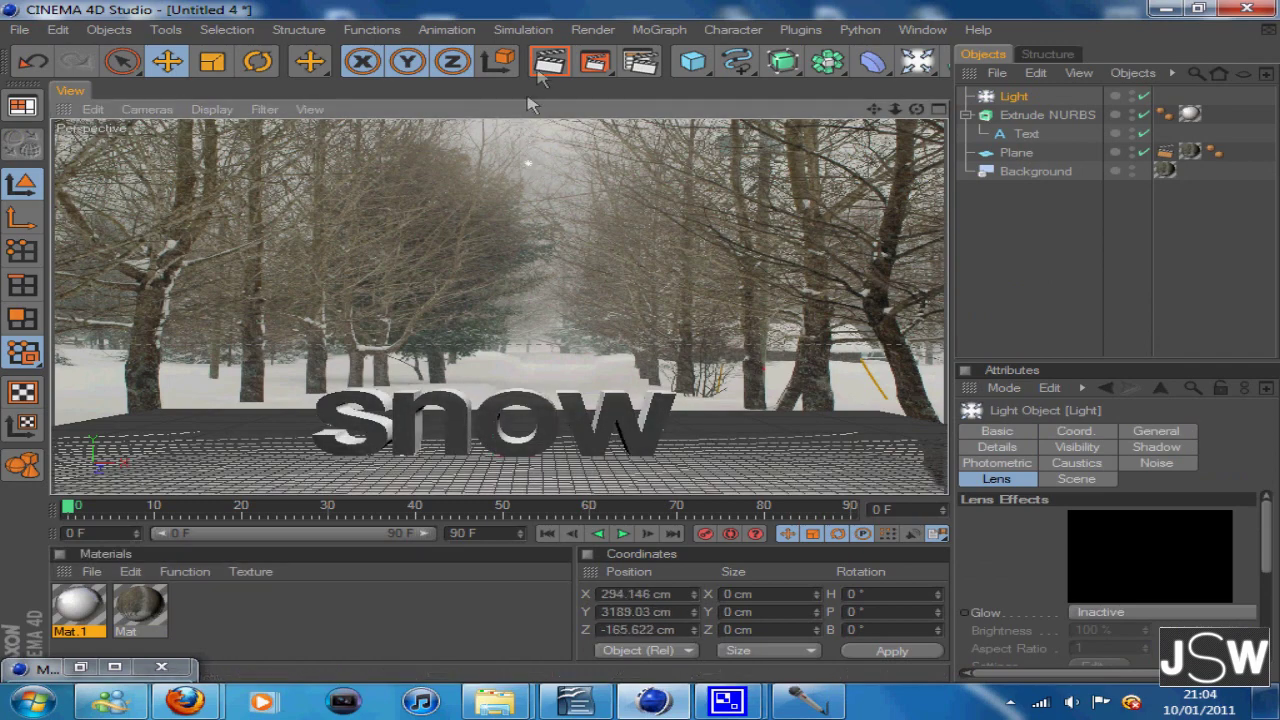
click(549, 61)
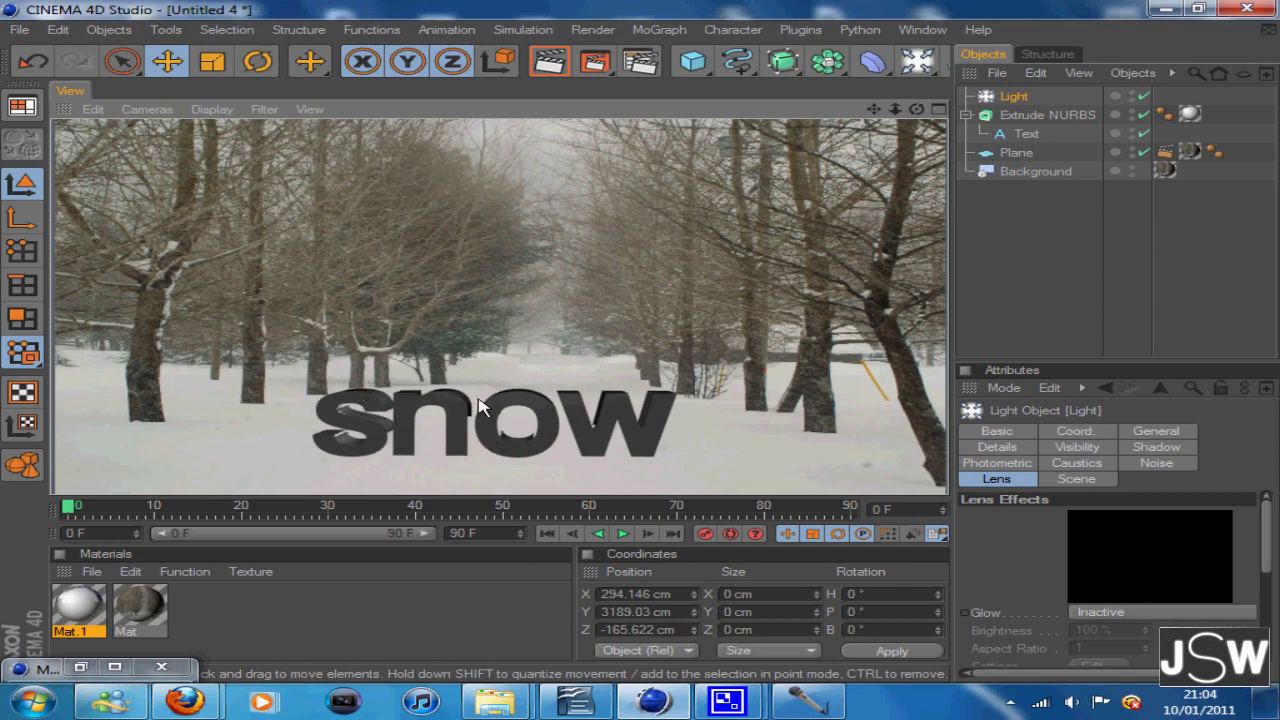
Disable Reflection on the text's near-white material and render a preview of the view.
double_click(80, 605)
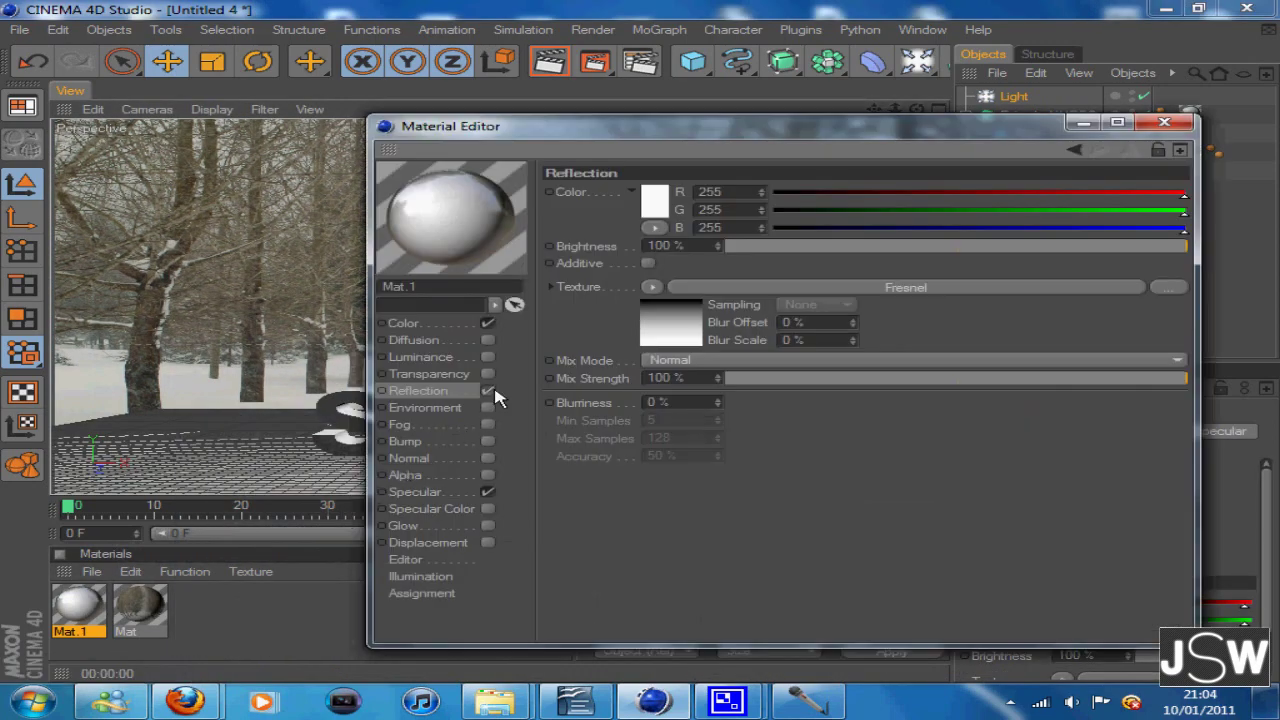
click(1083, 122)
click(552, 62)
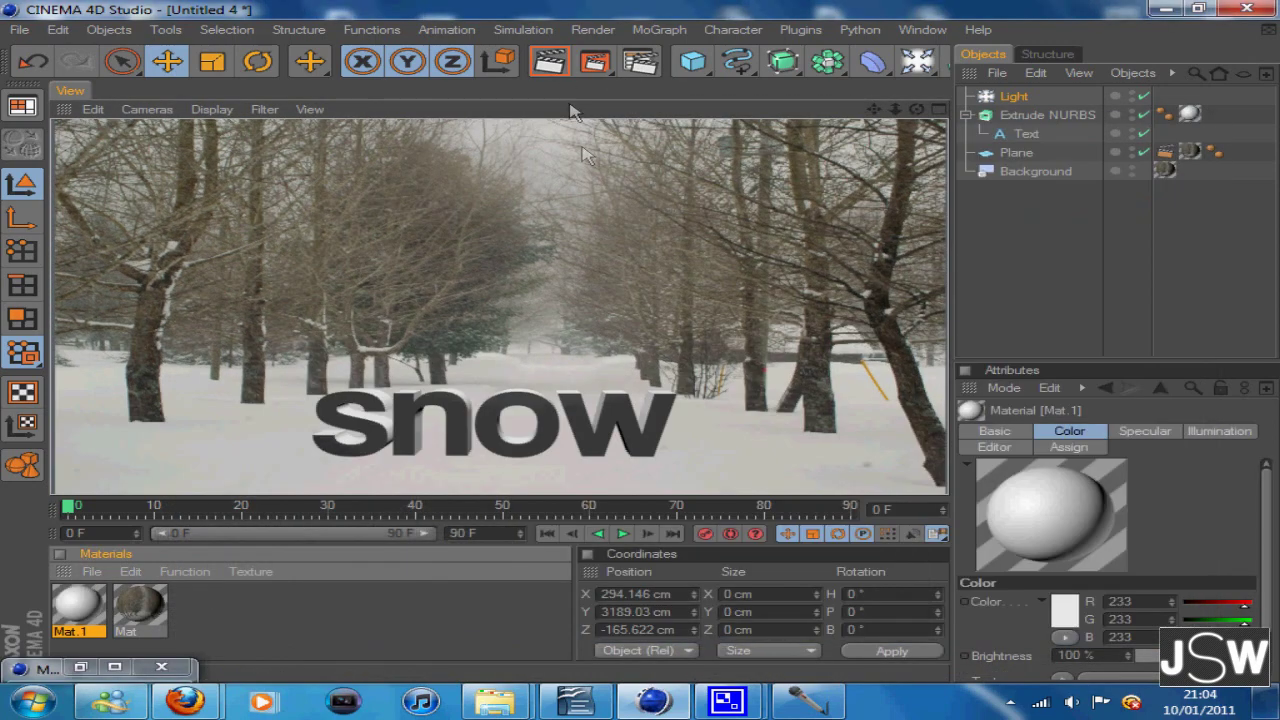
Move the light in front of the text to about Z -1826 cm and render a preview of the view.
click(1013, 96)
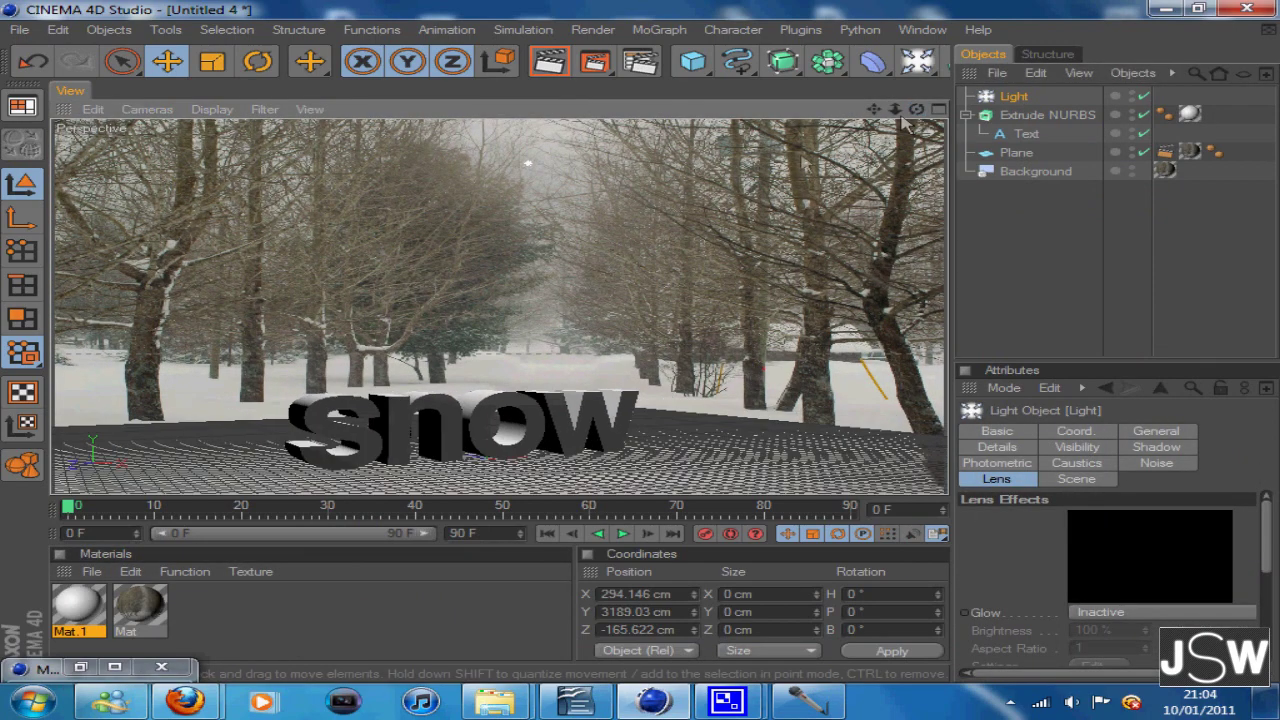
click(12, 218)
drag(455, 200, 643, 350)
drag(916, 109, 671, 350)
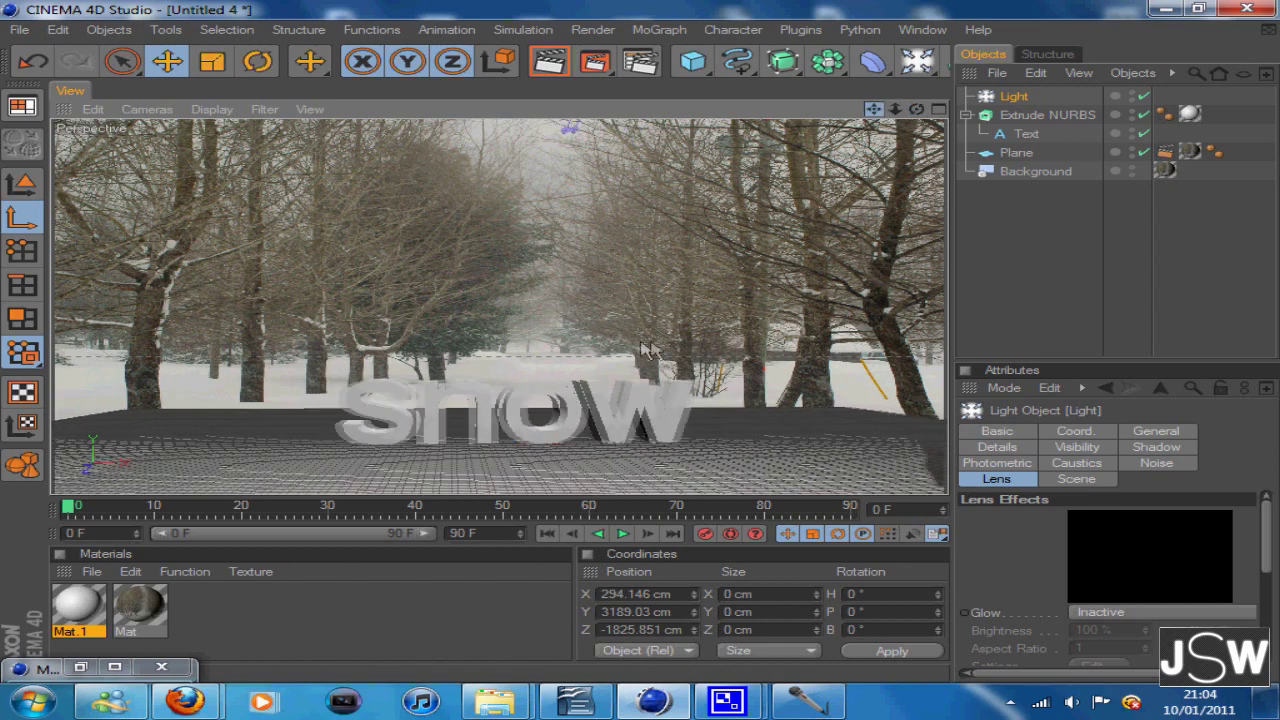
drag(916, 108, 645, 350)
drag(874, 109, 641, 342)
key(ctrl+r)
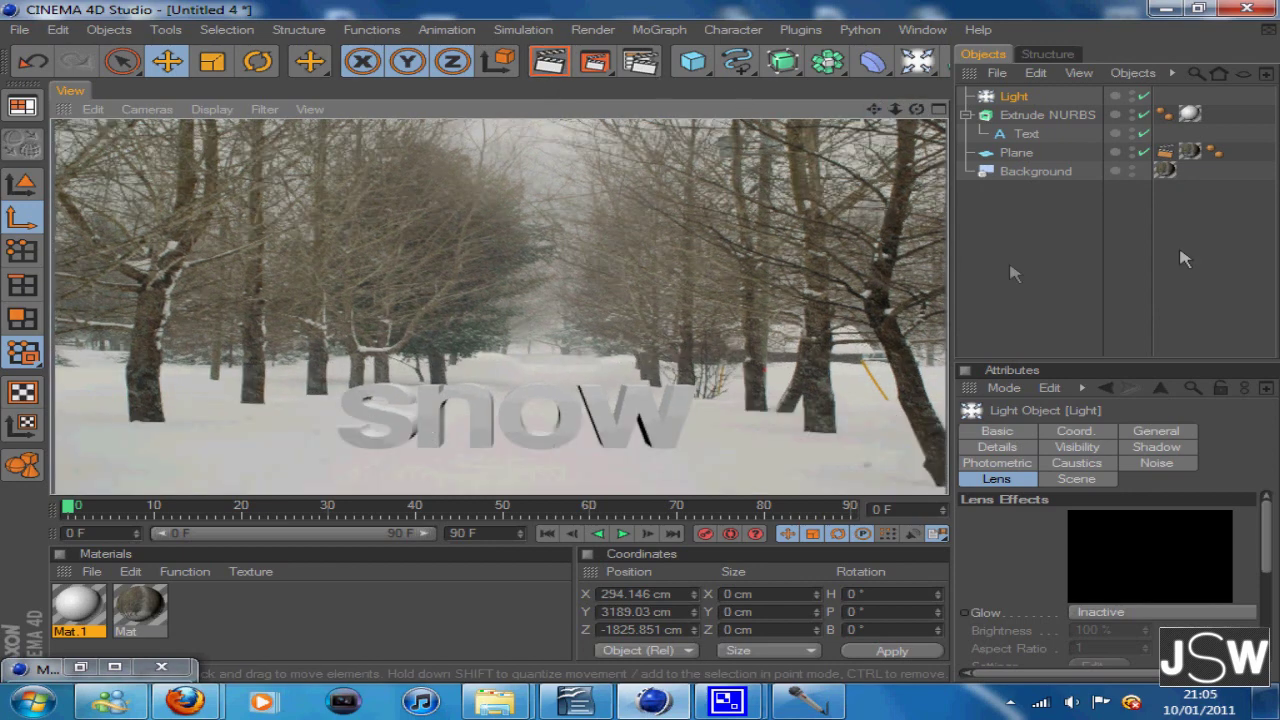
Set the light's shadow to Shadow Maps (Soft) with 91 % density and render a preview of the view.
click(1012, 100)
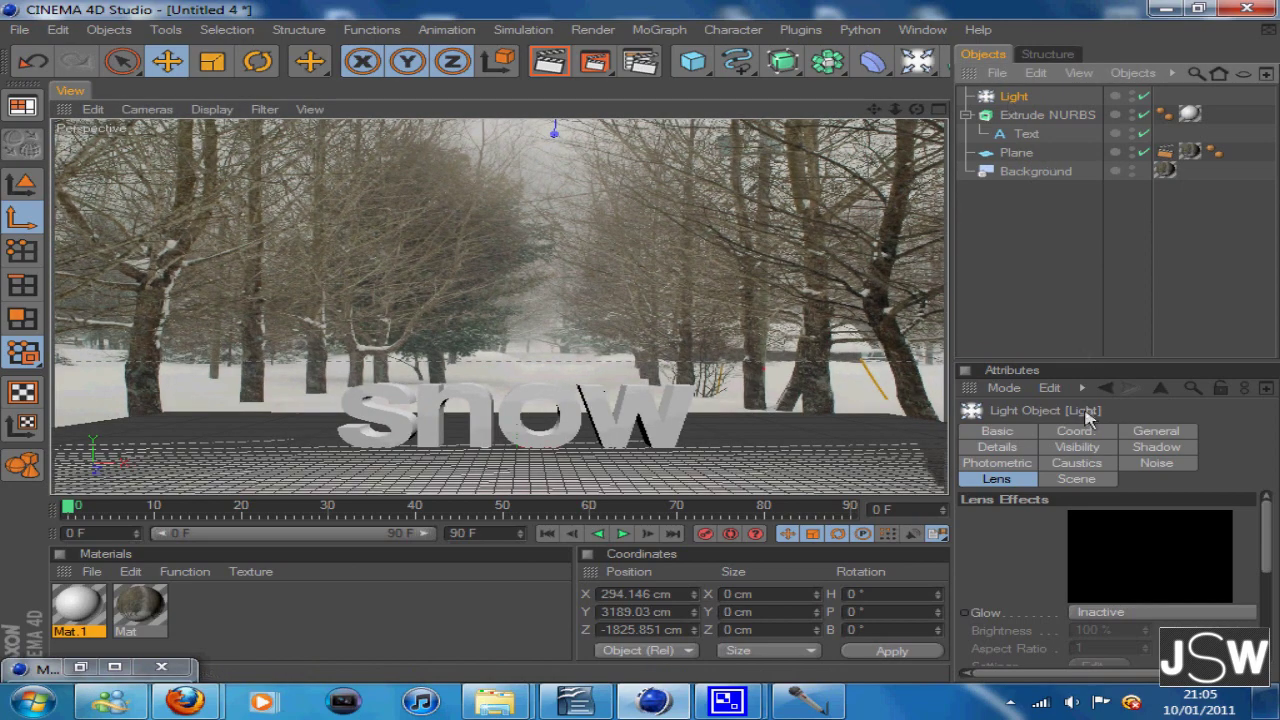
click(1145, 448)
click(1108, 519)
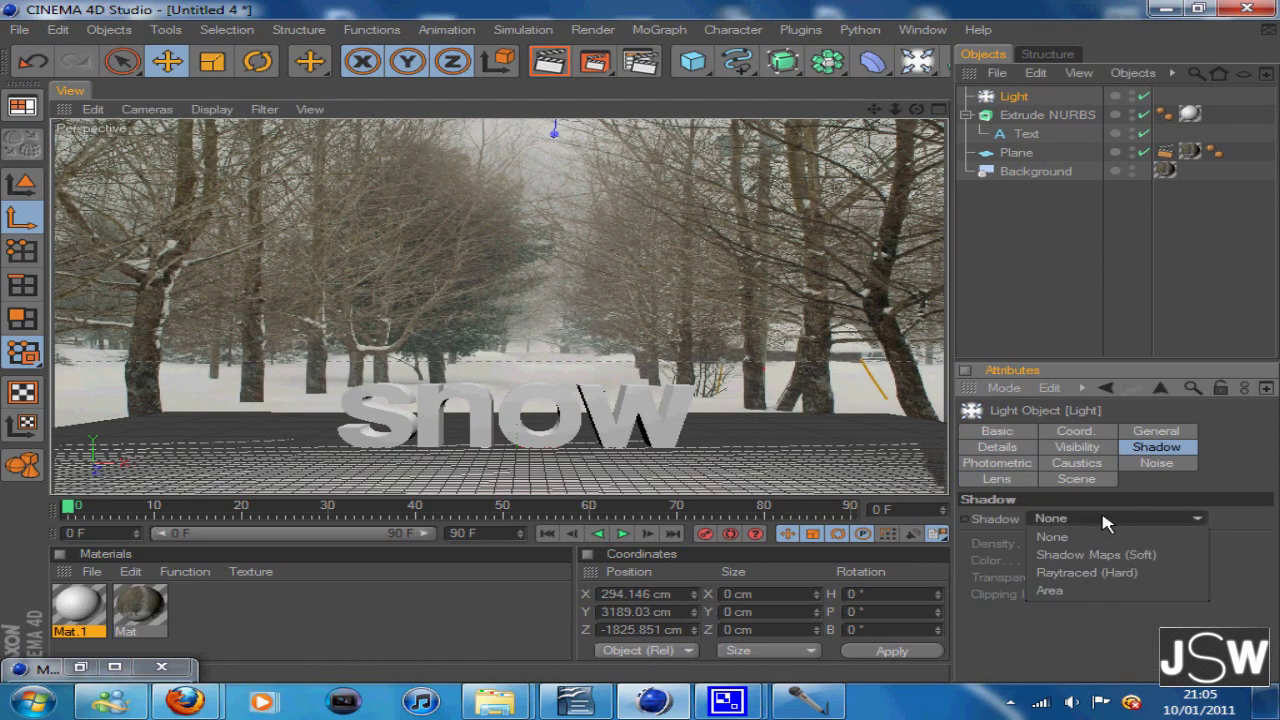
click(1090, 556)
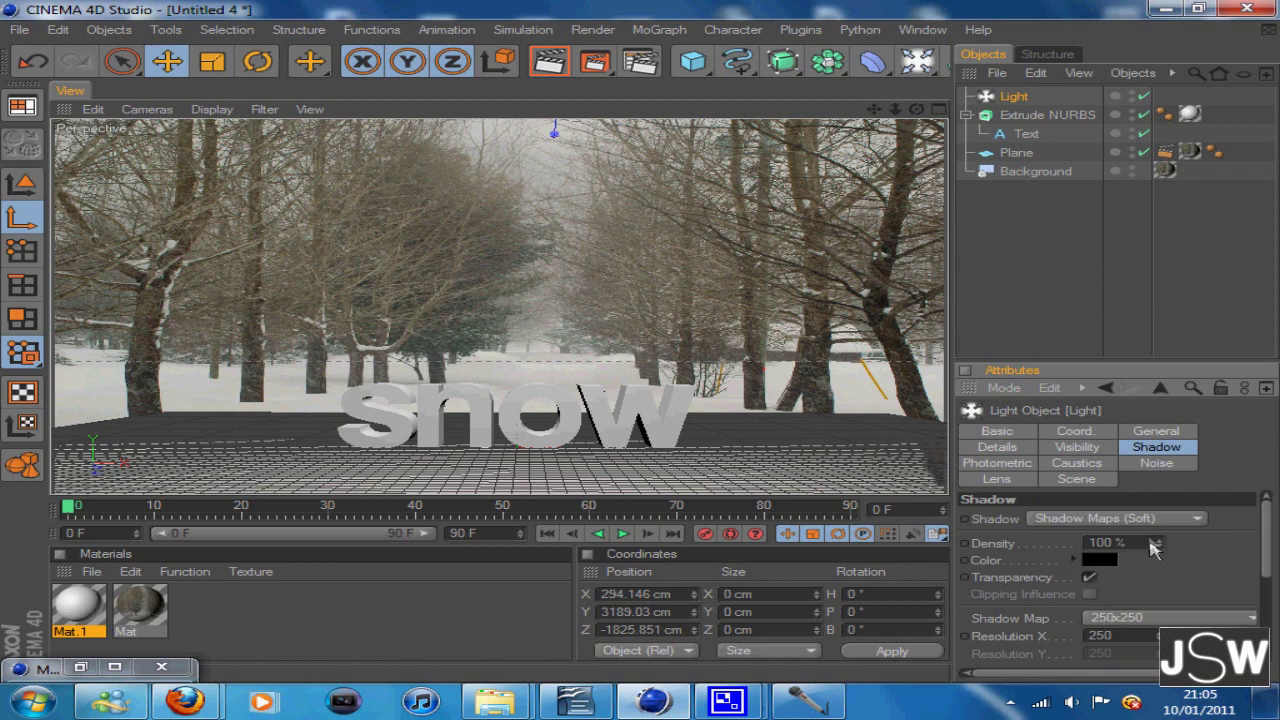
drag(1160, 541, 1161, 543)
click(549, 63)
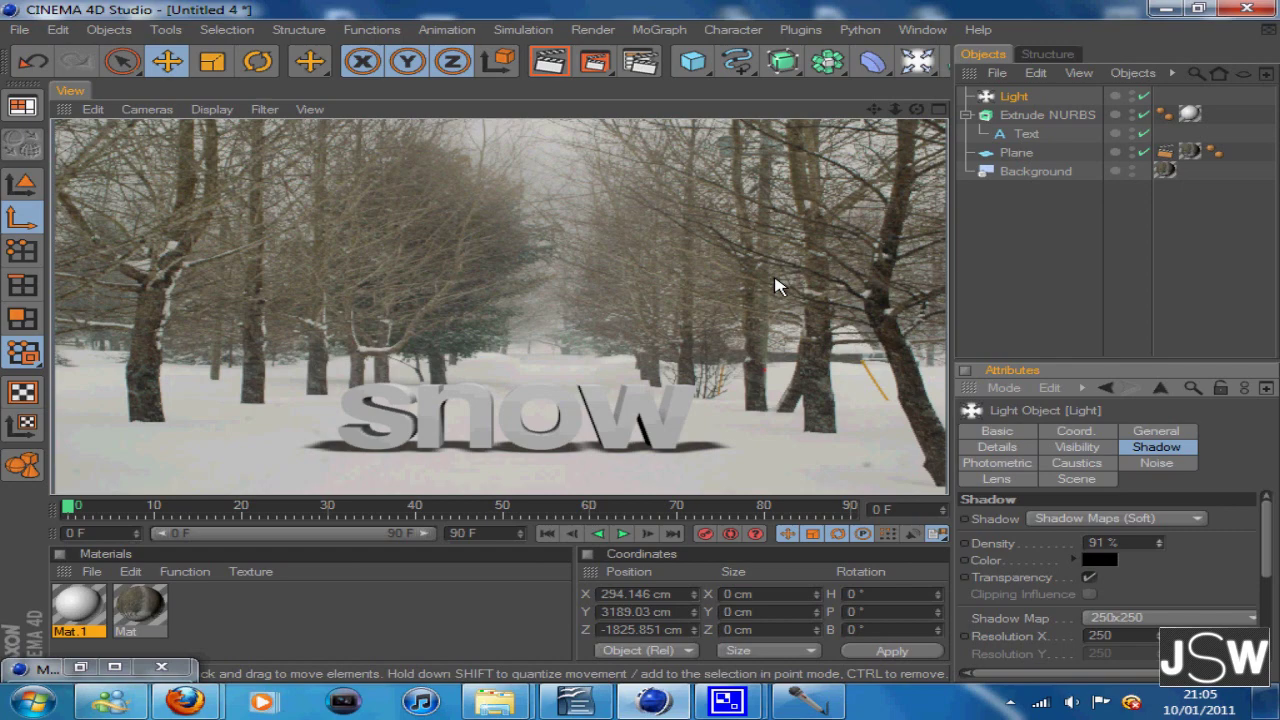
Duplicate the light with its soft shadow settings.
click(1020, 98)
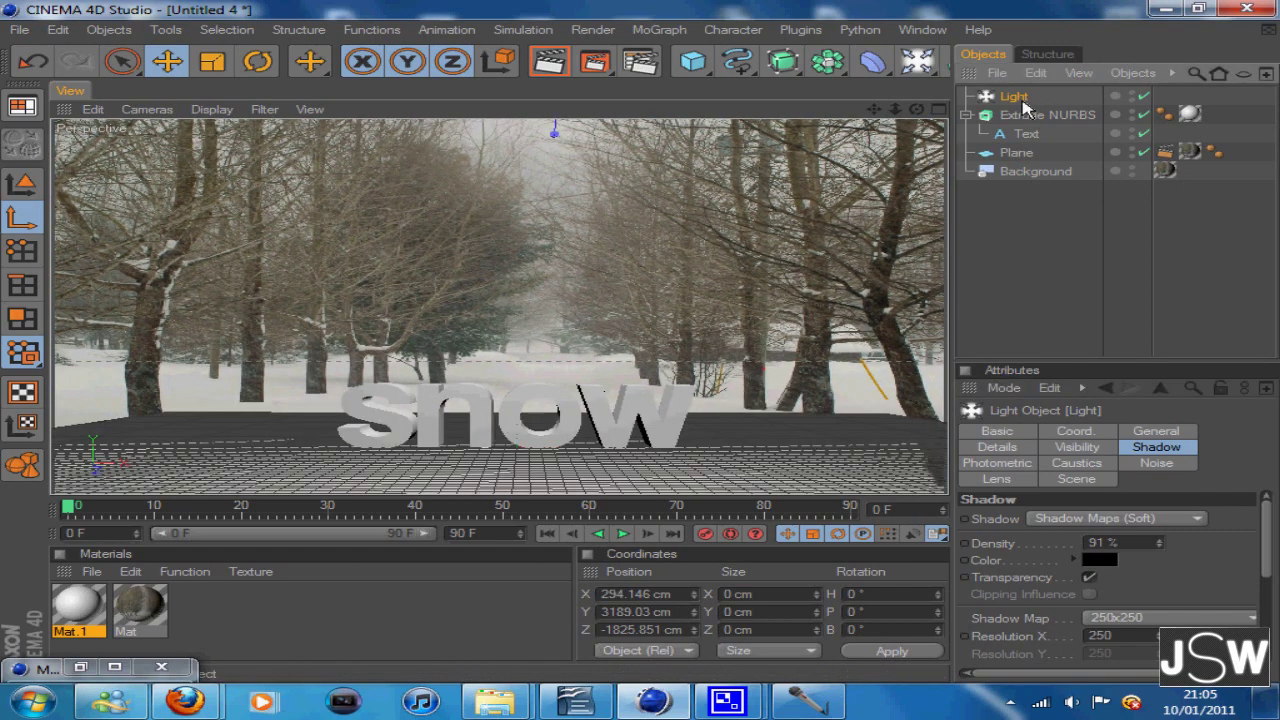
key(ctrl+v)
scroll(713, 258, down, 2)
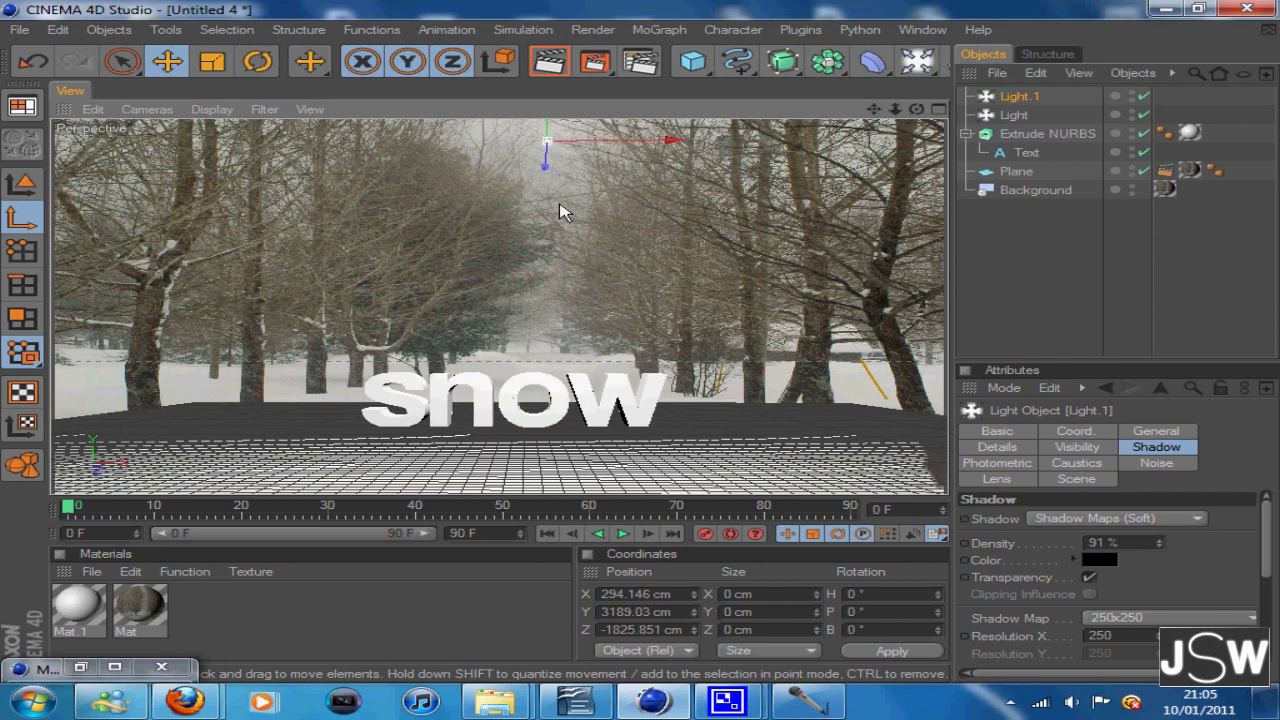
Move the duplicated light behind the text to about Z 2534 cm and render a preview of the view.
mouse_move(914, 108)
mouse_down()
mouse_move(594, 330)
mouse_move(905, 102)
mouse_up()
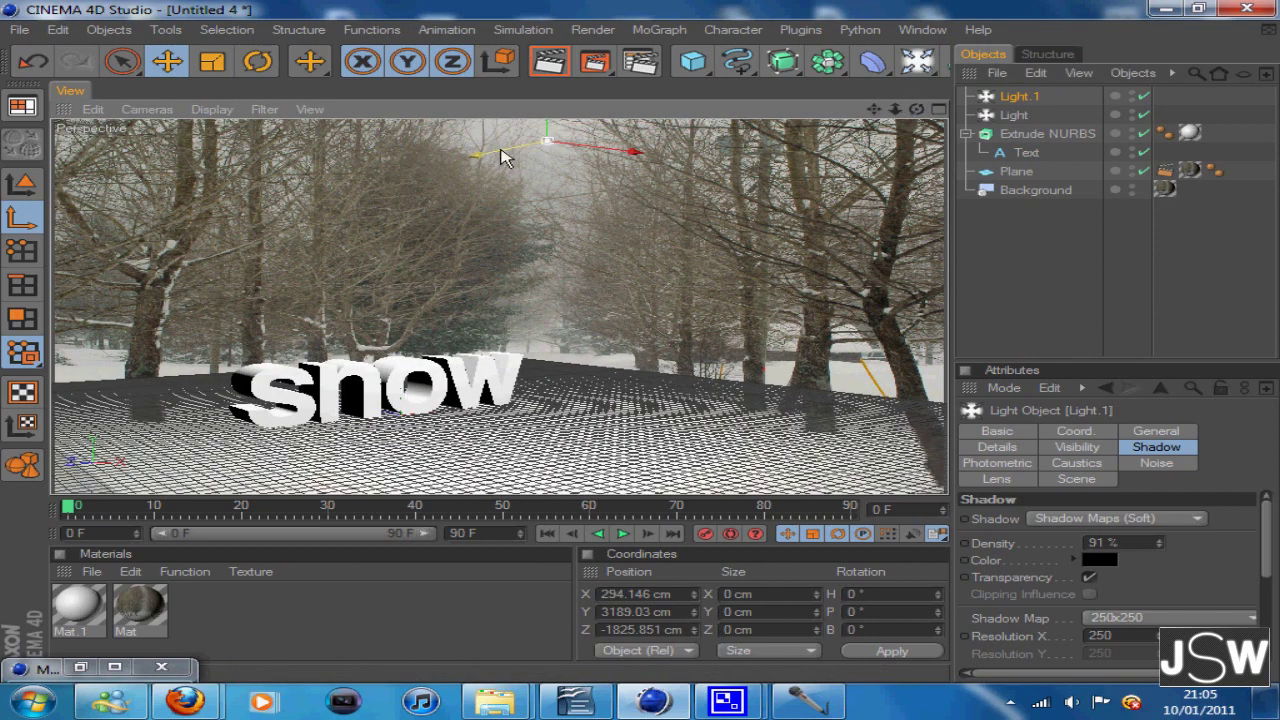
drag(505, 151, 643, 342)
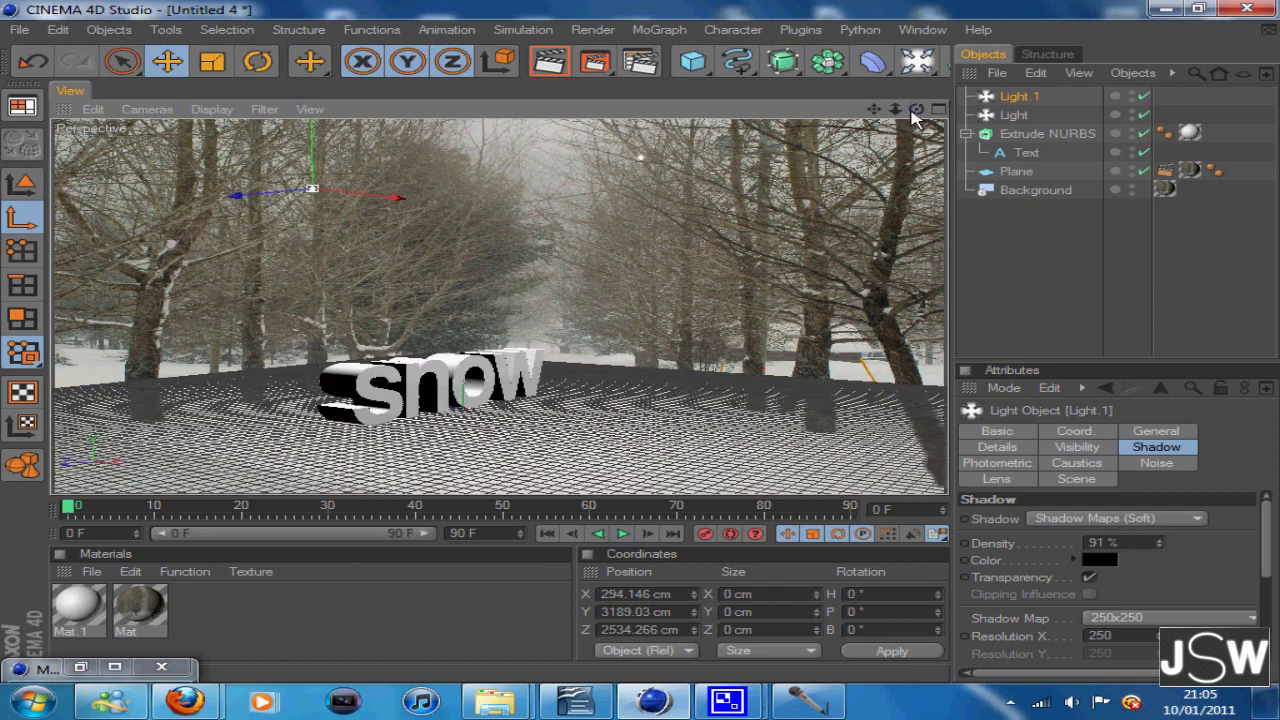
drag(915, 110, 641, 350)
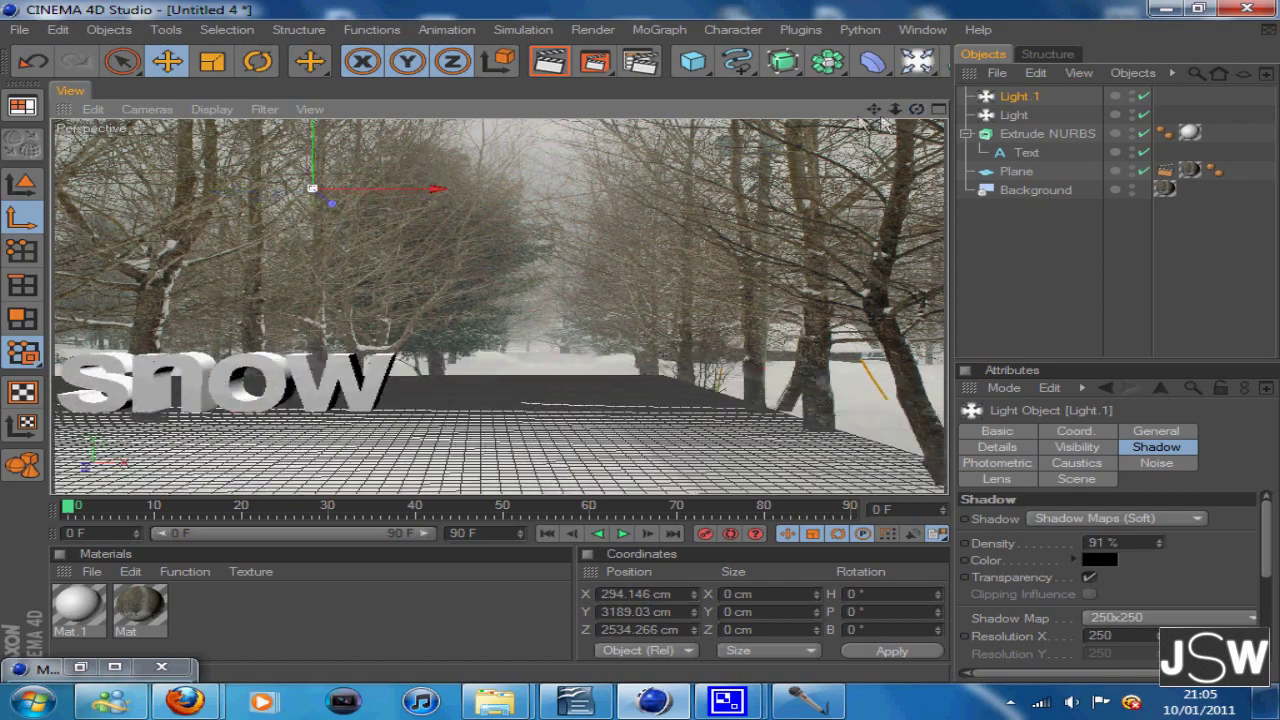
alt+middle_drag(641, 349, 643, 348)
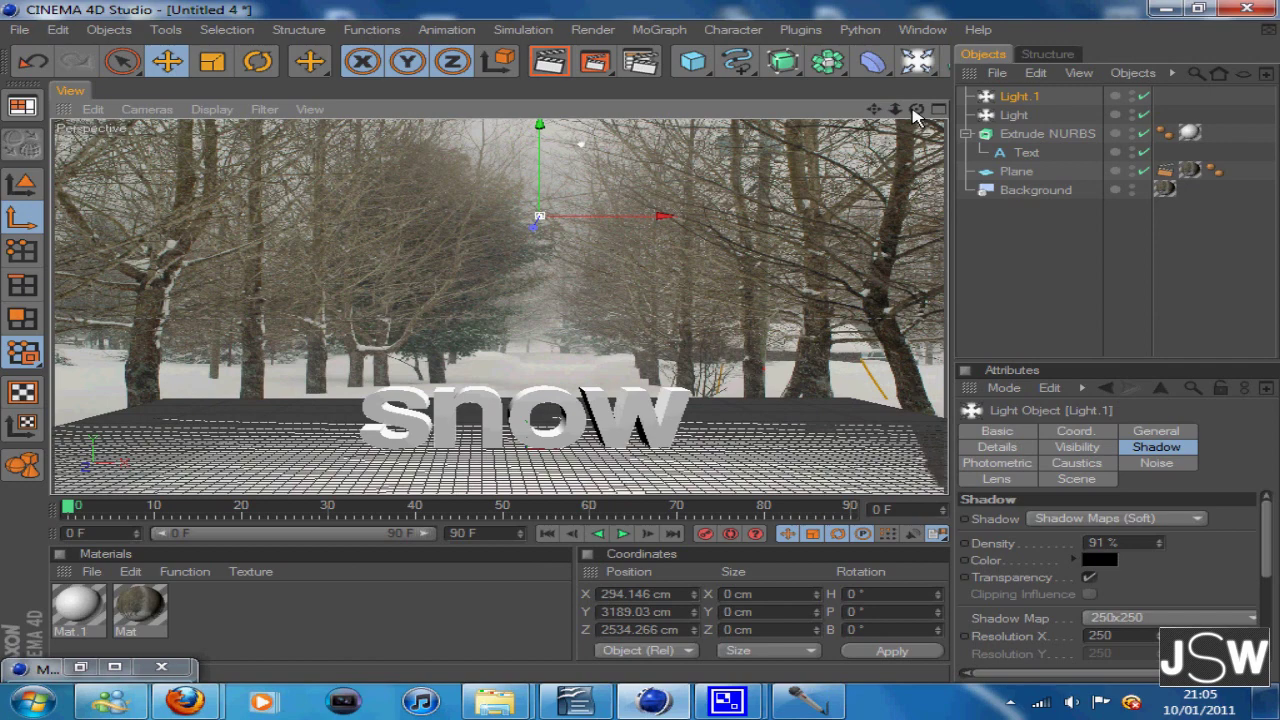
alt+drag(643, 348, 641, 342)
drag(874, 109, 643, 346)
drag(914, 109, 911, 105)
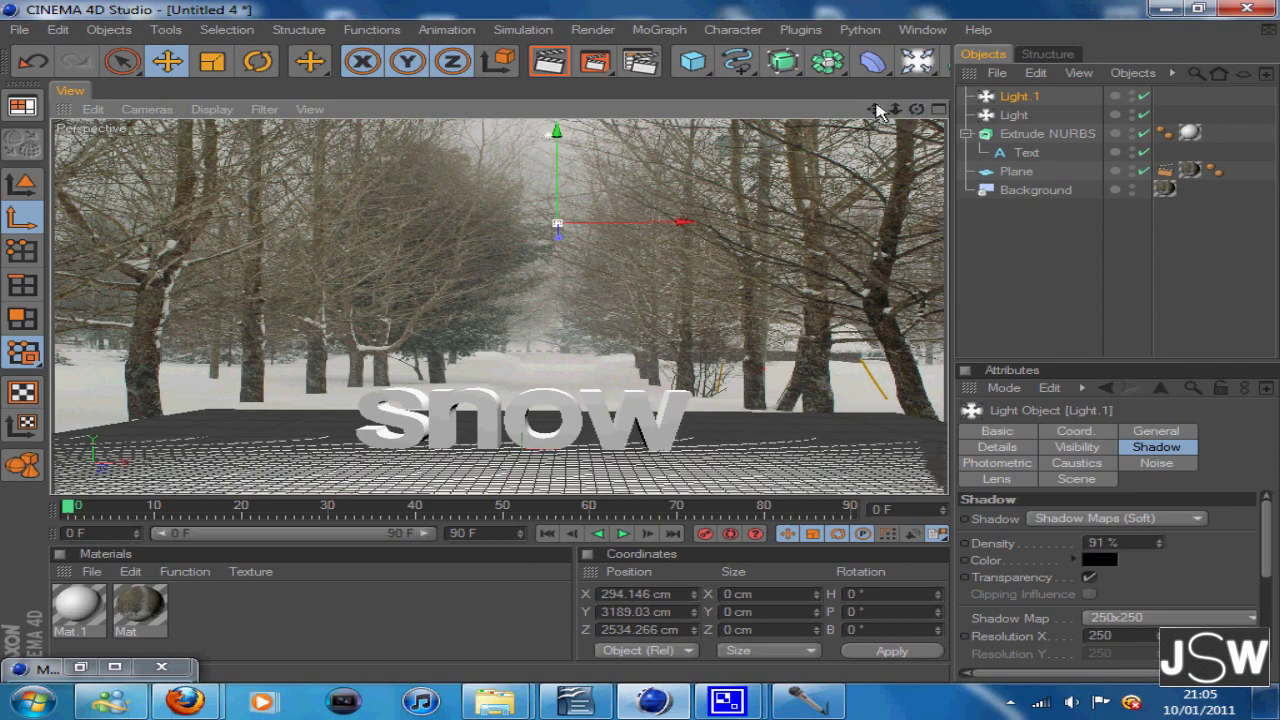
click(552, 64)
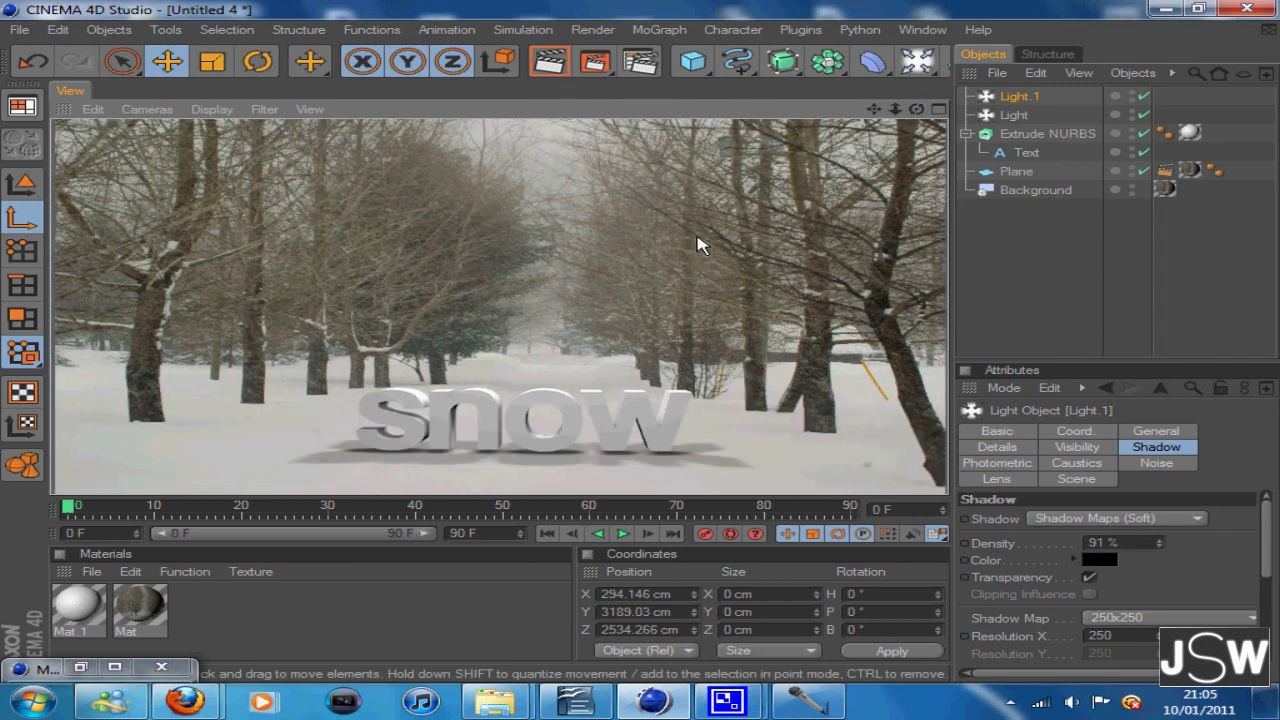
Raise the light behind the text to about Y 5166 cm and preview it with the Sun 1 lens glow.
click(1014, 101)
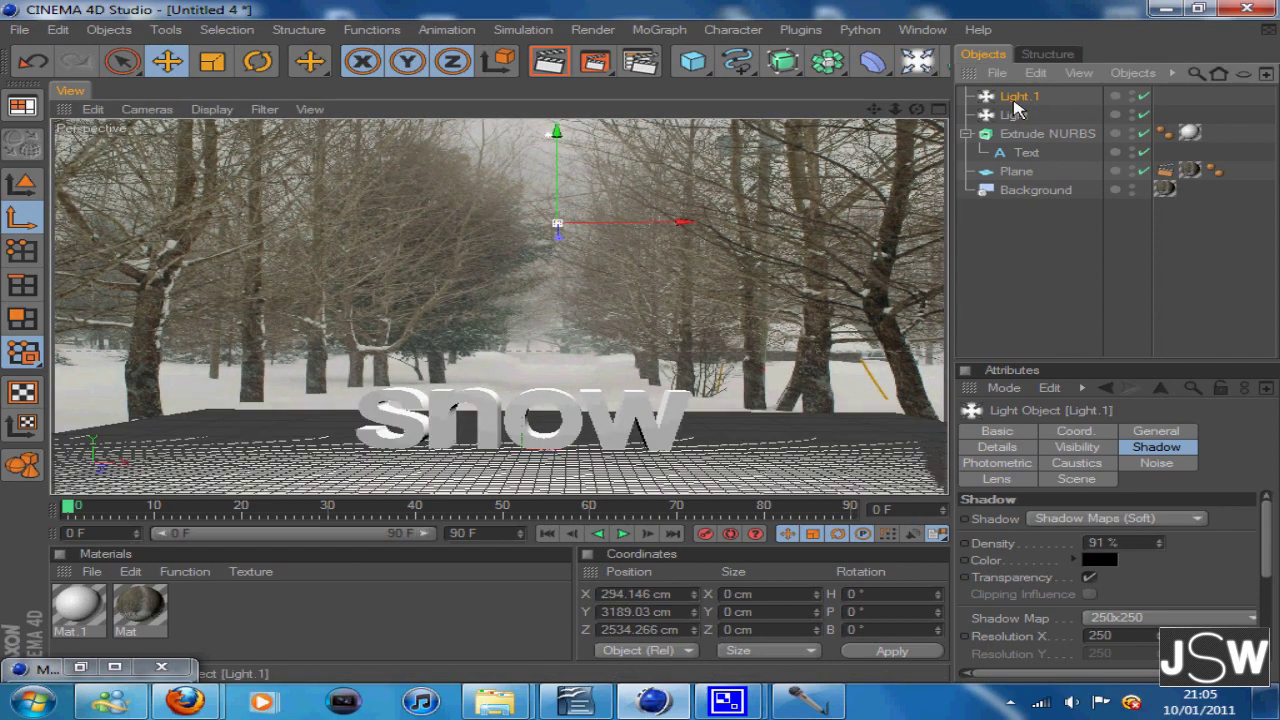
drag(562, 155, 562, 48)
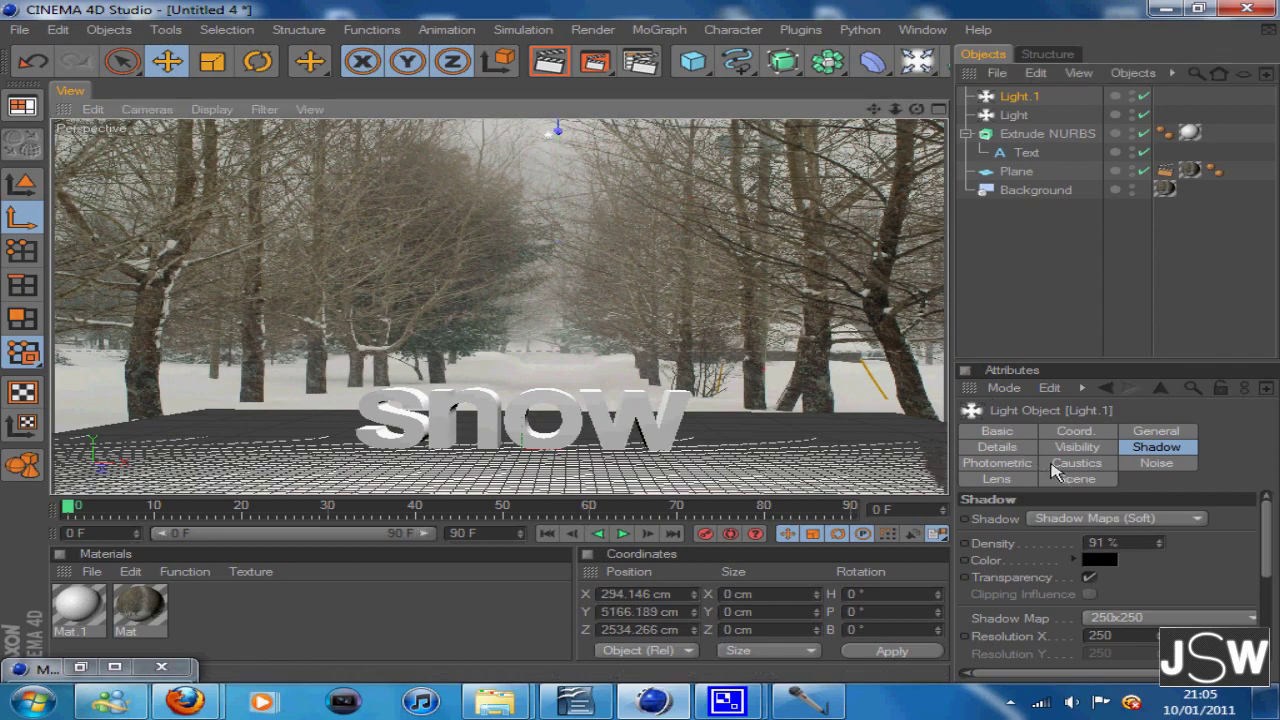
click(1000, 480)
click(1137, 614)
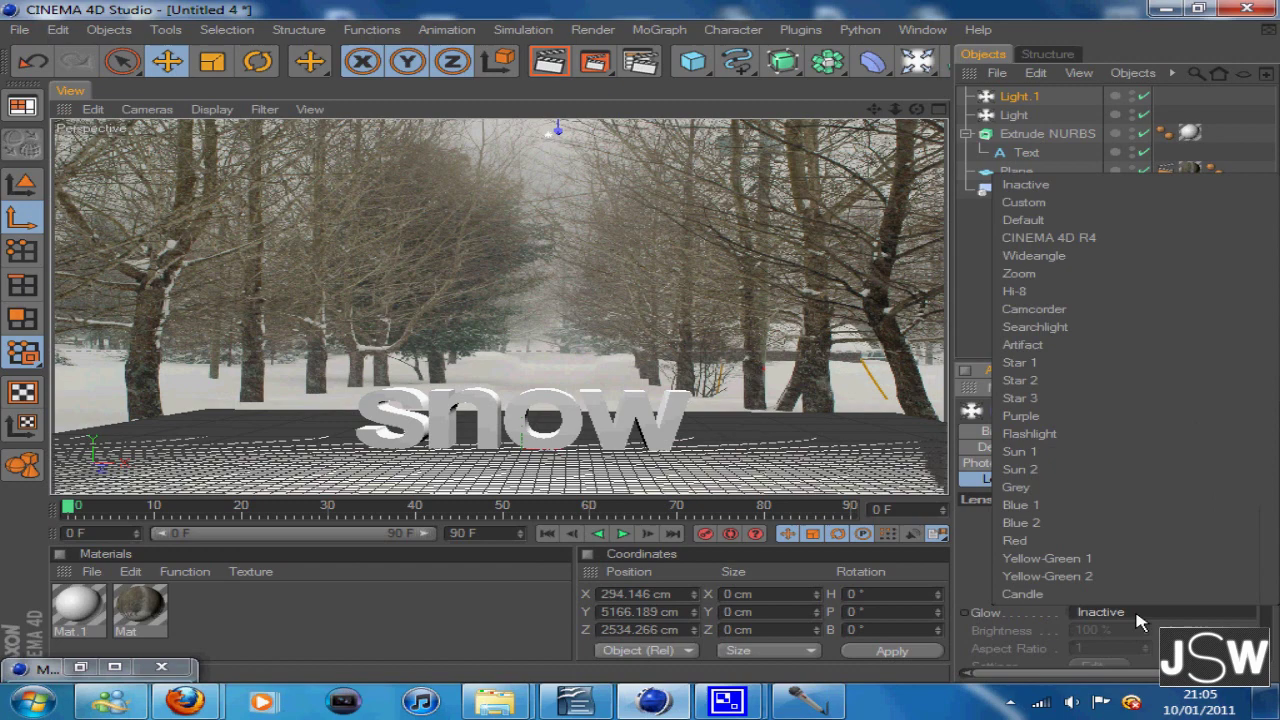
click(1040, 451)
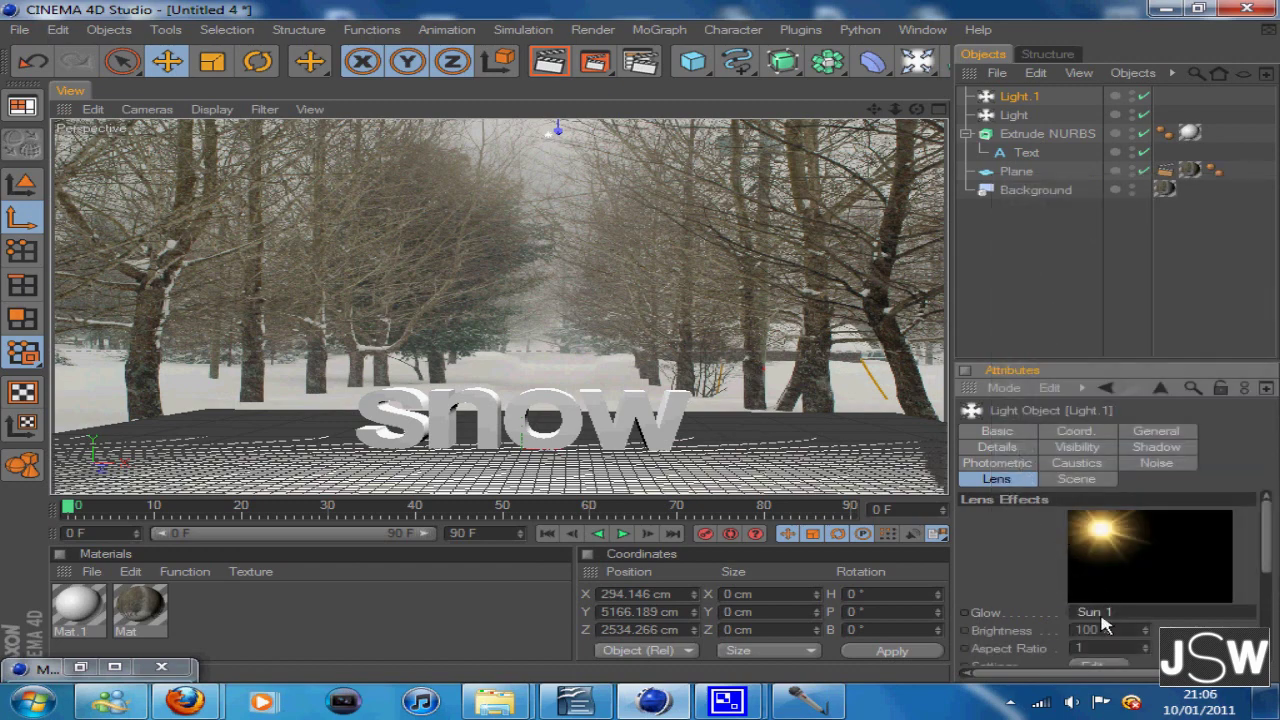
click(553, 68)
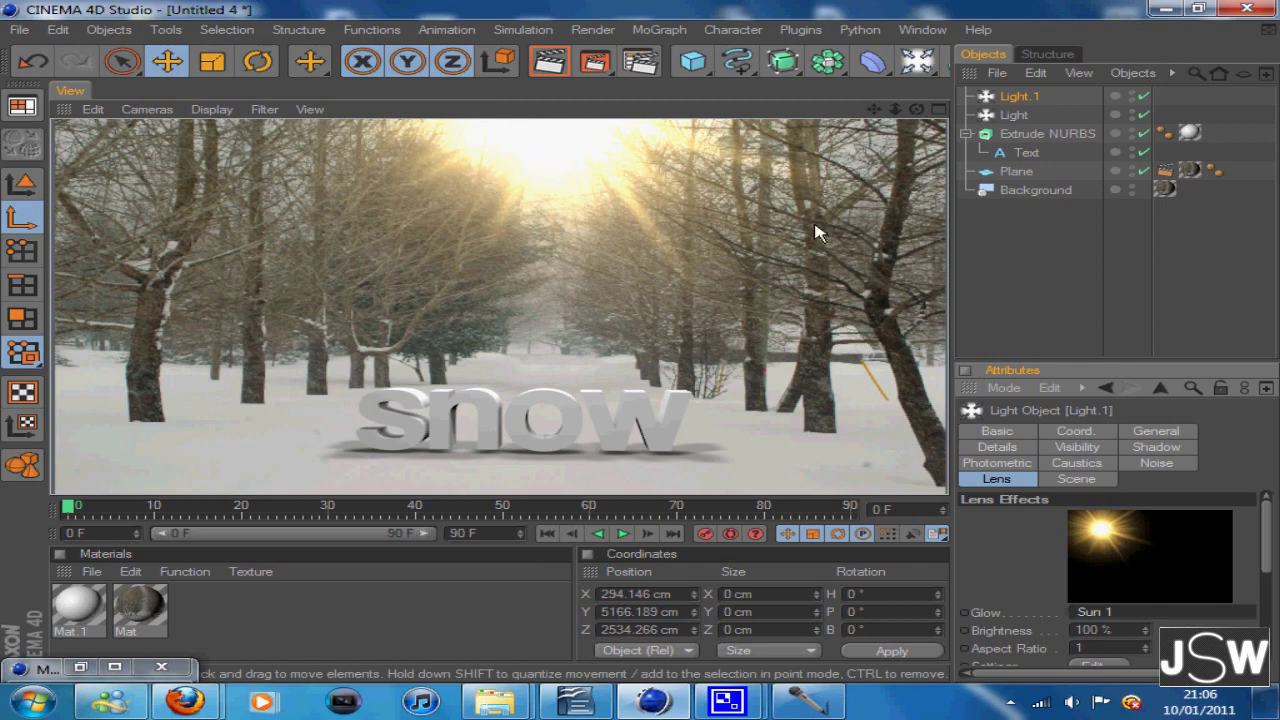
Set the raised light's lens glow to Sun 2 and render a preview of the view.
click(1100, 611)
click(1015, 391)
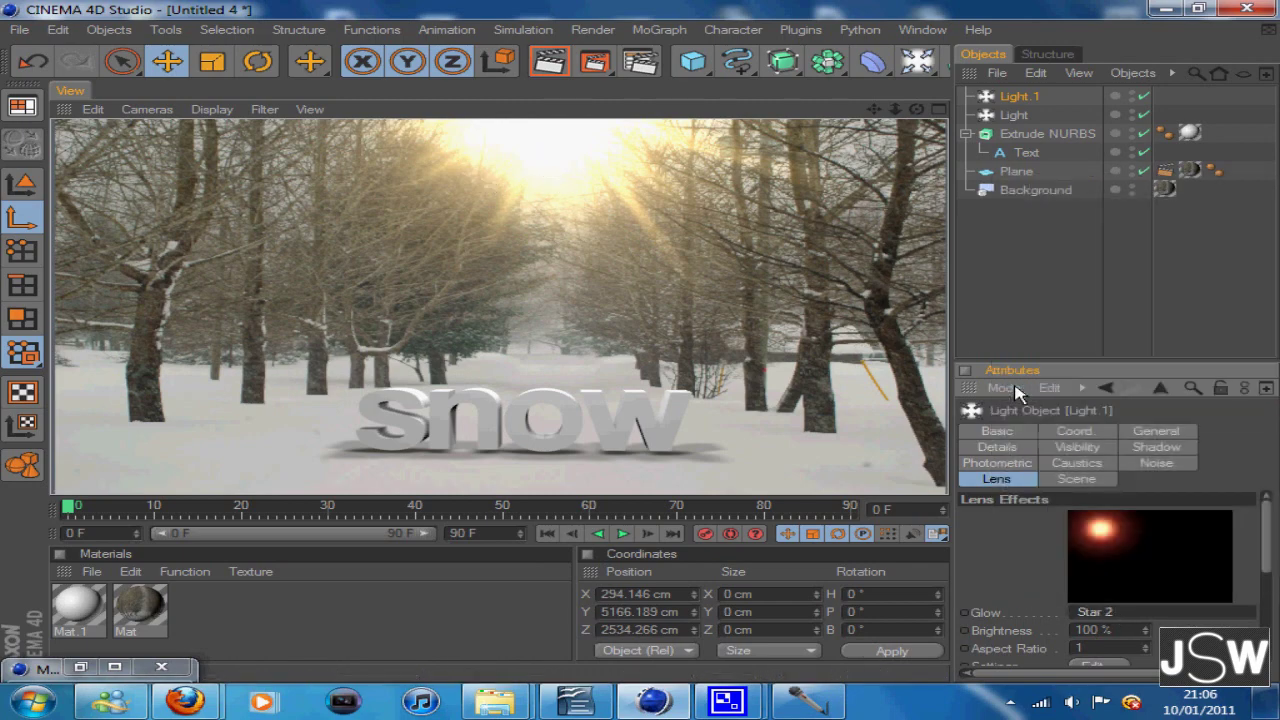
click(1105, 611)
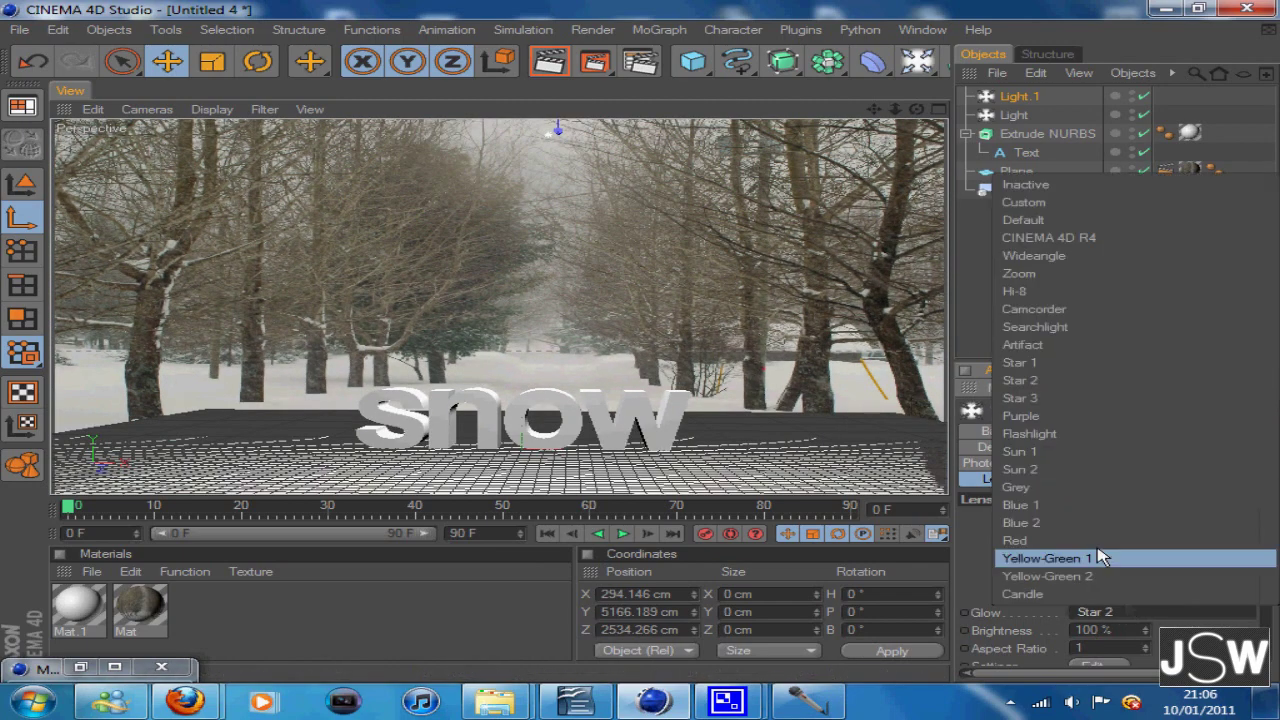
click(1038, 470)
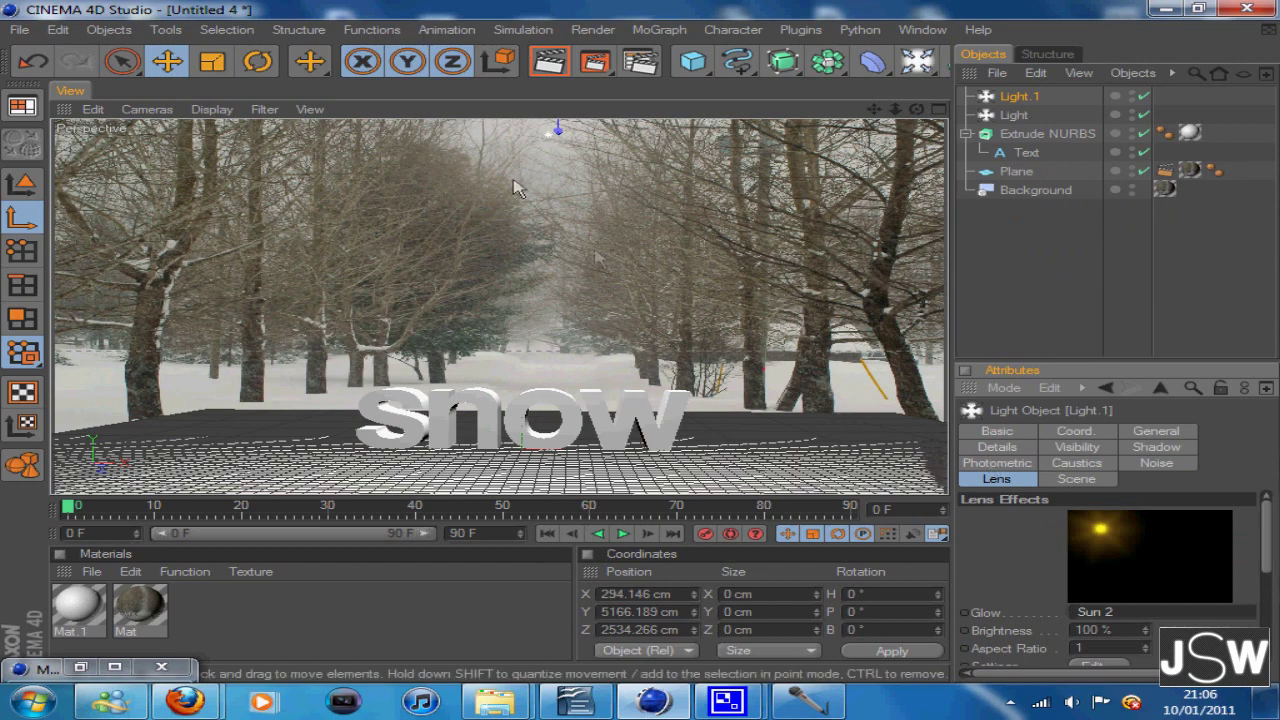
click(569, 64)
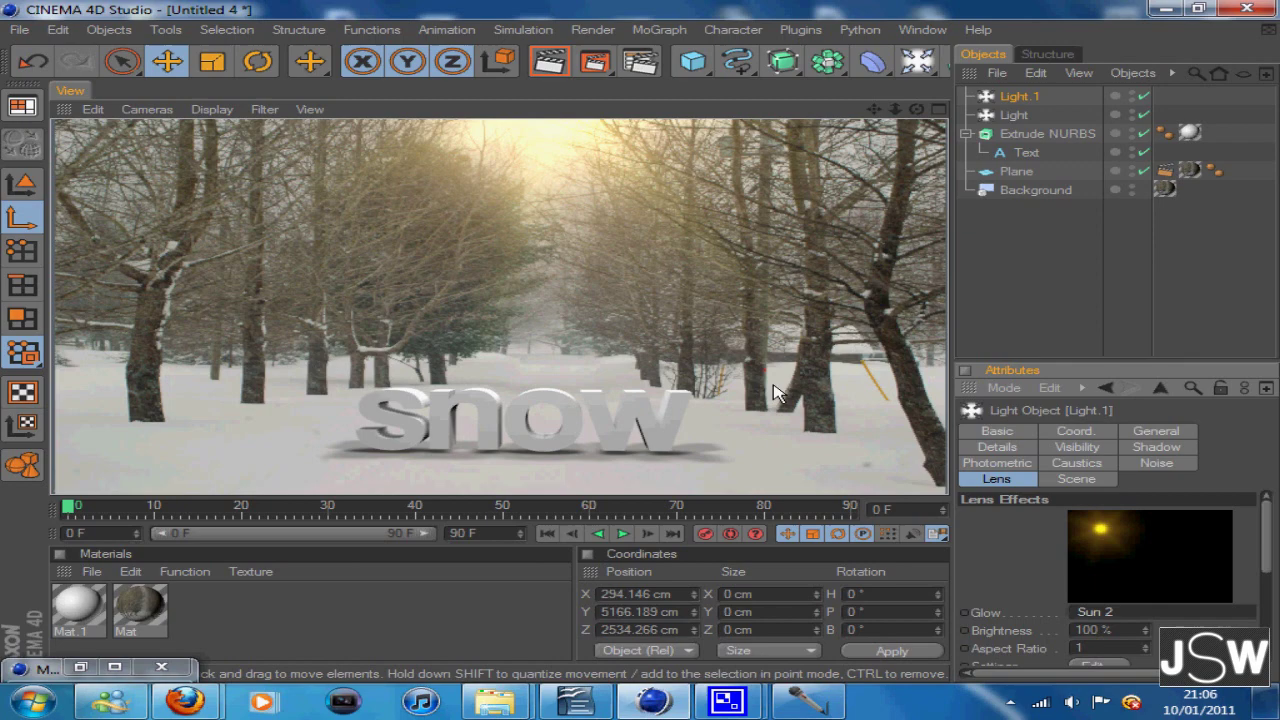
Lower the Extrude NURBS and its Text together to about Y -66 cm and render a preview.
click(622, 440)
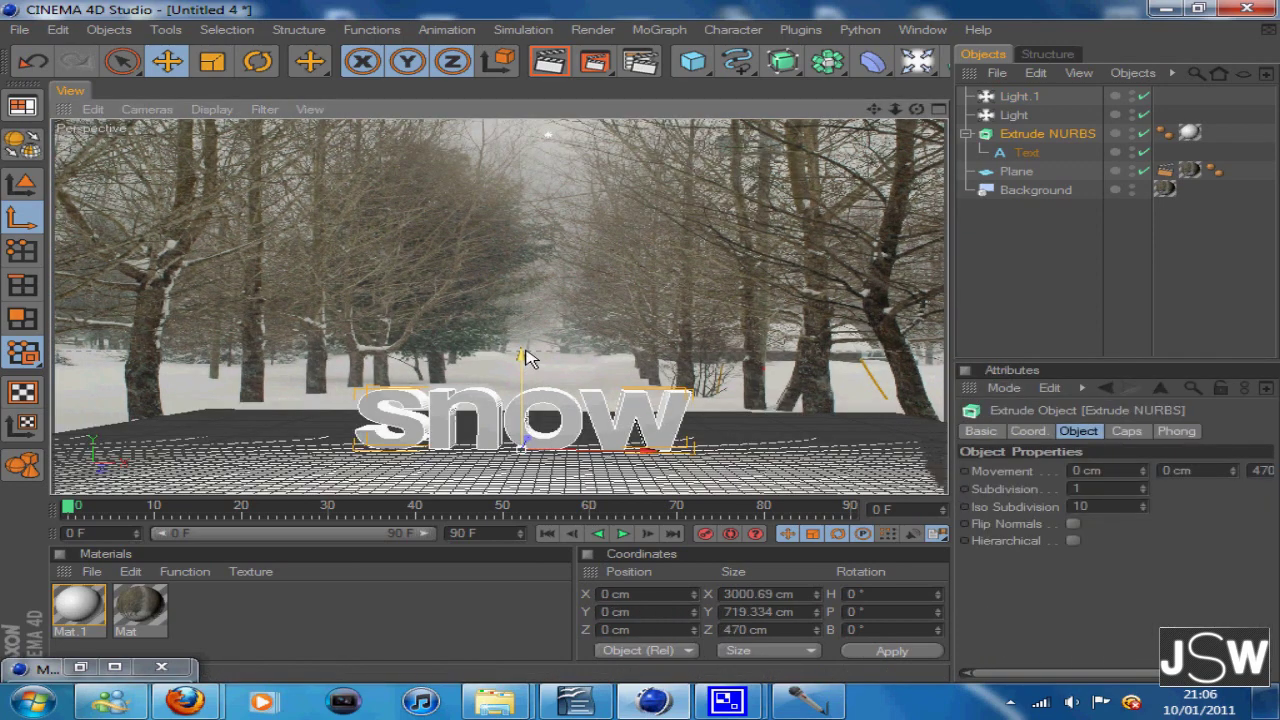
shift+click(1025, 152)
click(1025, 148)
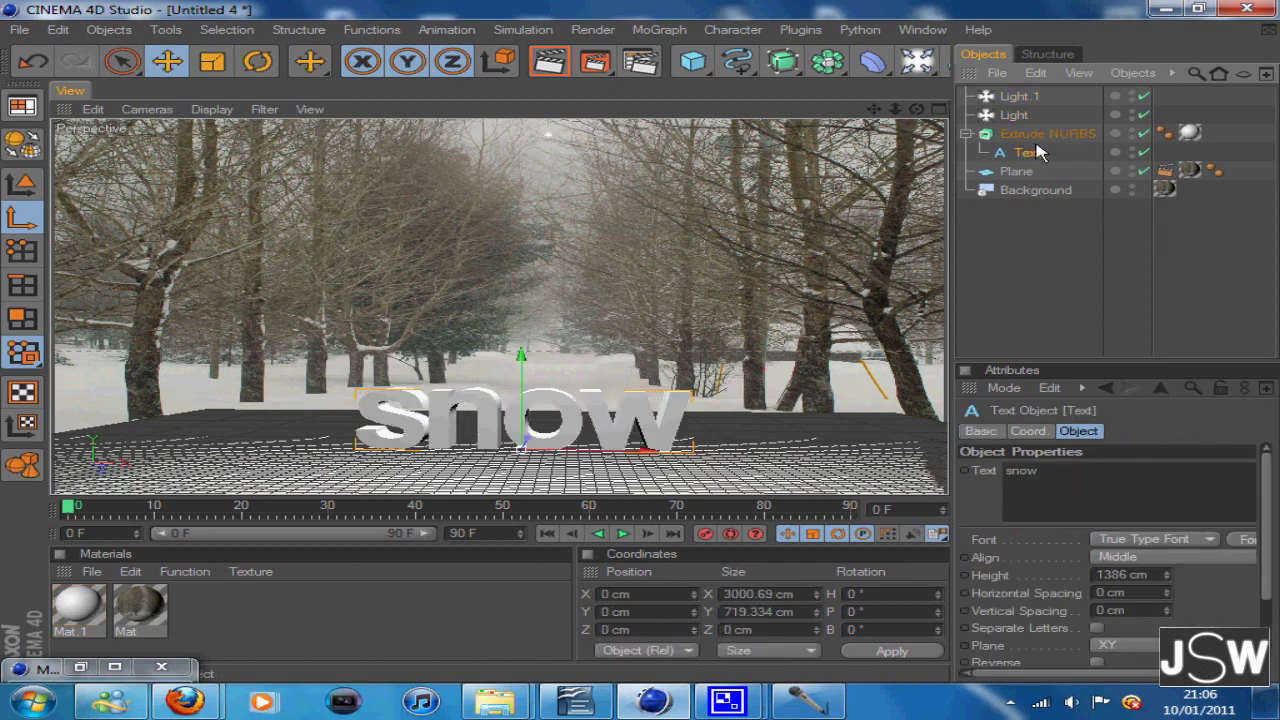
shift+click(1029, 140)
mouse_move(521, 356)
mouse_down()
mouse_move(643, 351)
mouse_move(523, 361)
mouse_up()
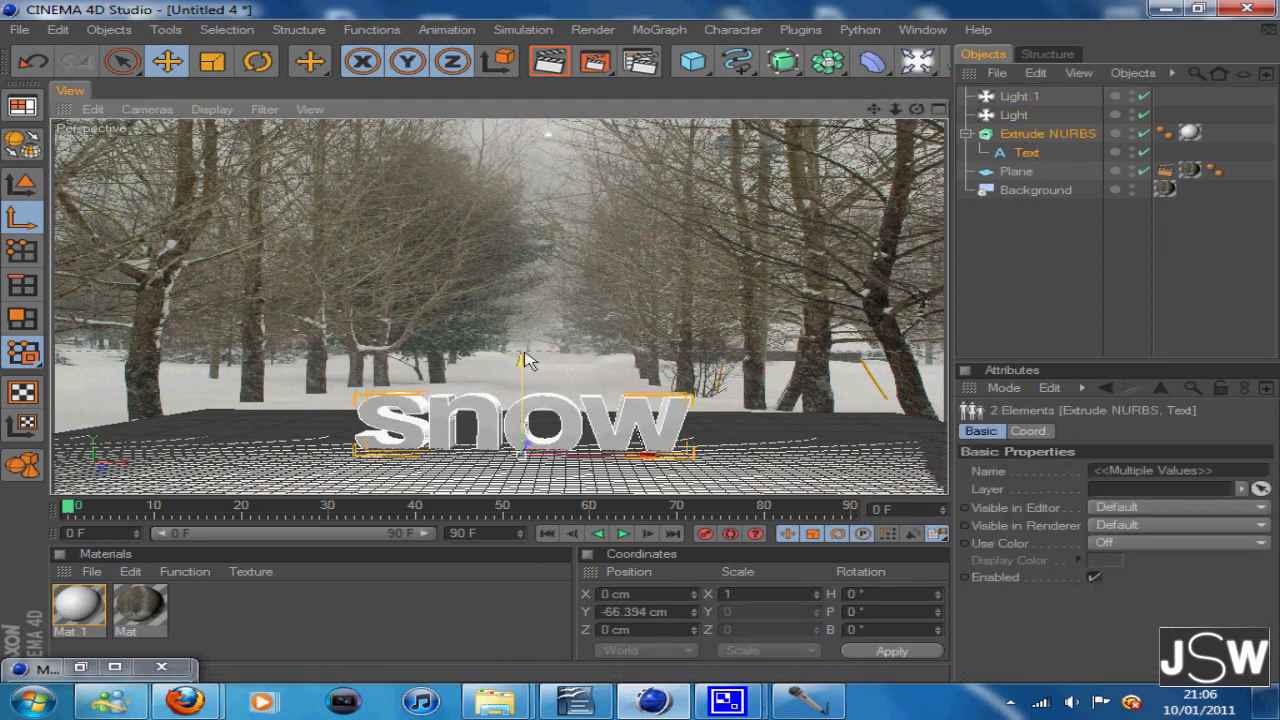
click(553, 66)
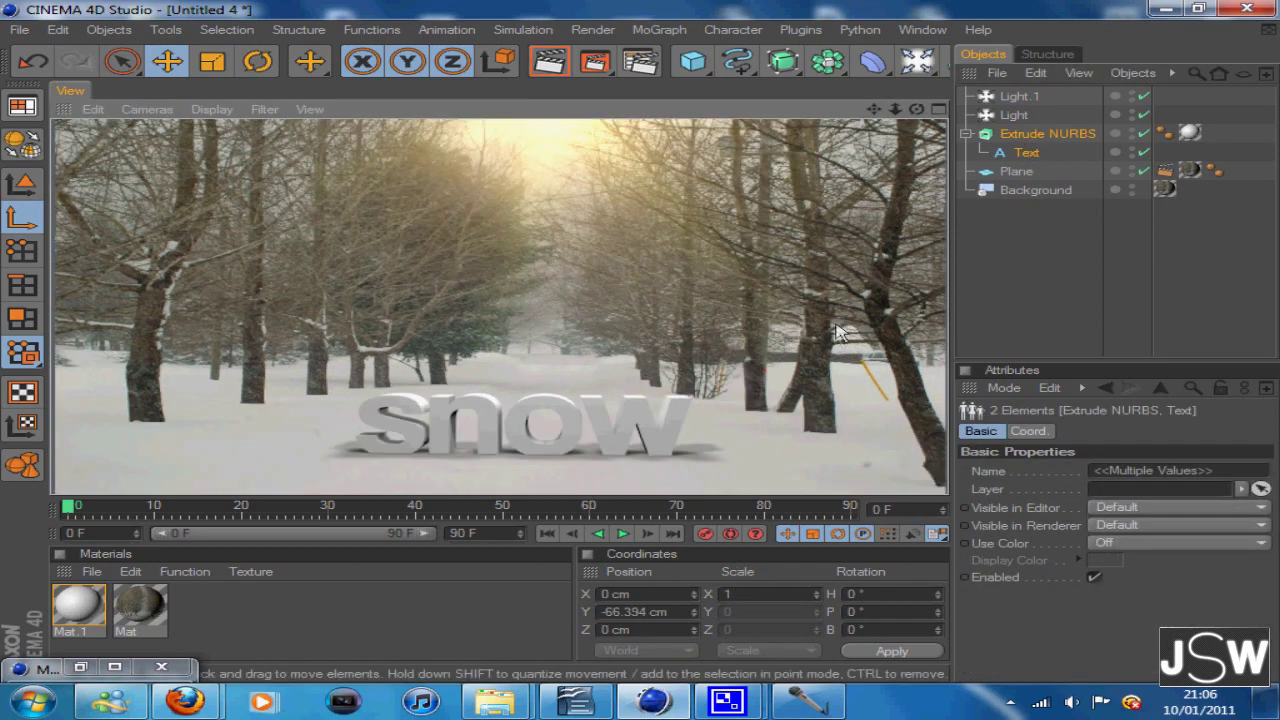
Raise the Extrude NURBS and its Text to about Y 44 cm and render a preview.
click(1027, 152)
click(1047, 133)
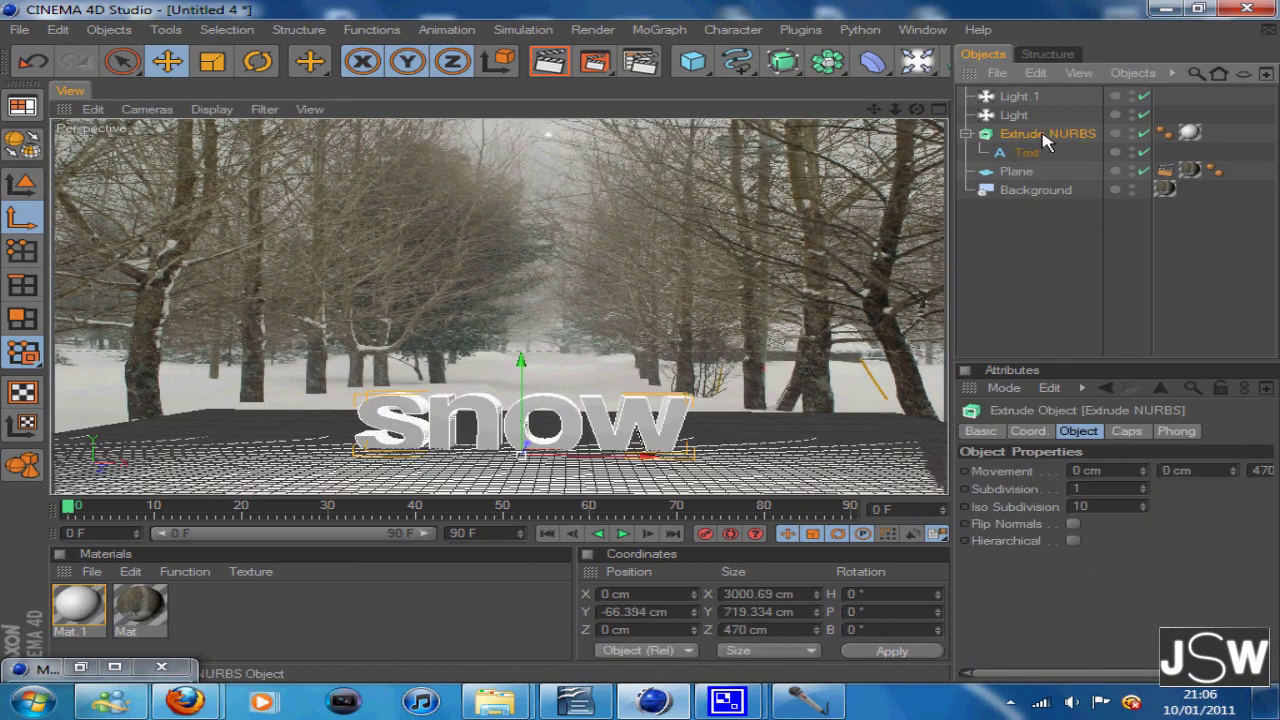
mouse_move(529, 365)
mouse_down()
mouse_move(643, 349)
mouse_move(529, 363)
mouse_up()
drag(643, 349, 643, 349)
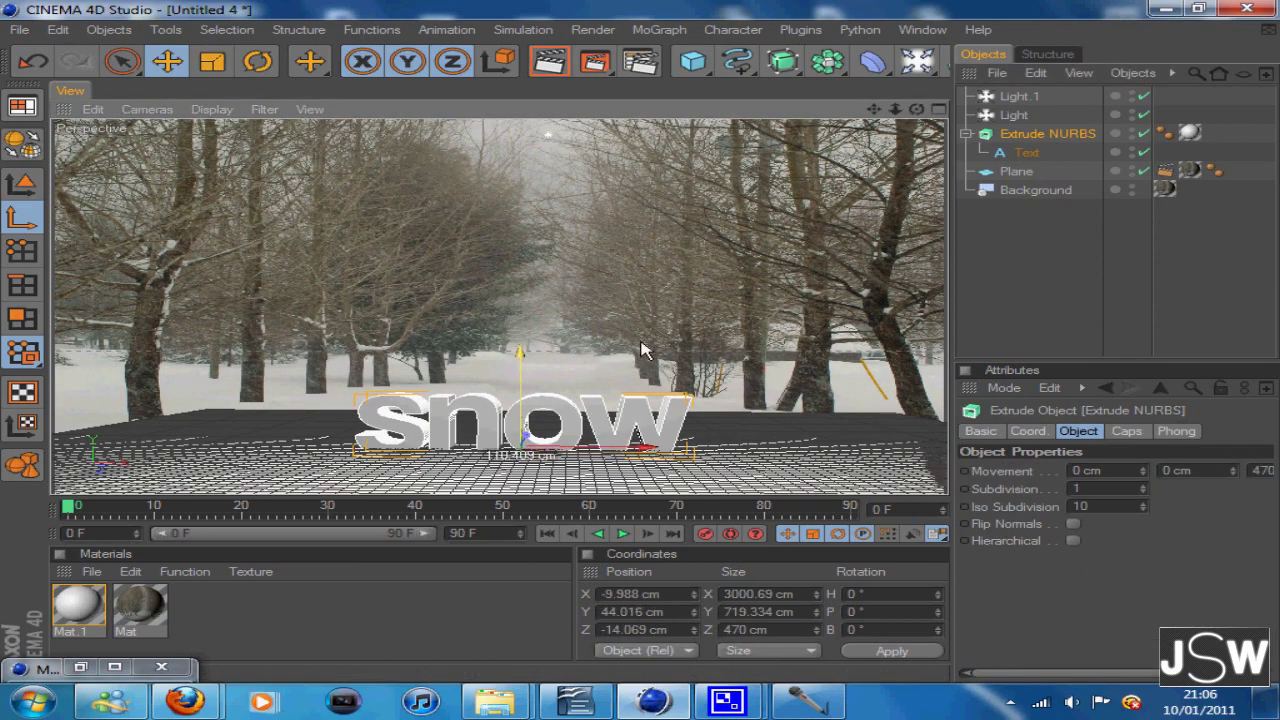
ctrl+click(1028, 153)
drag(520, 362, 648, 351)
click(562, 72)
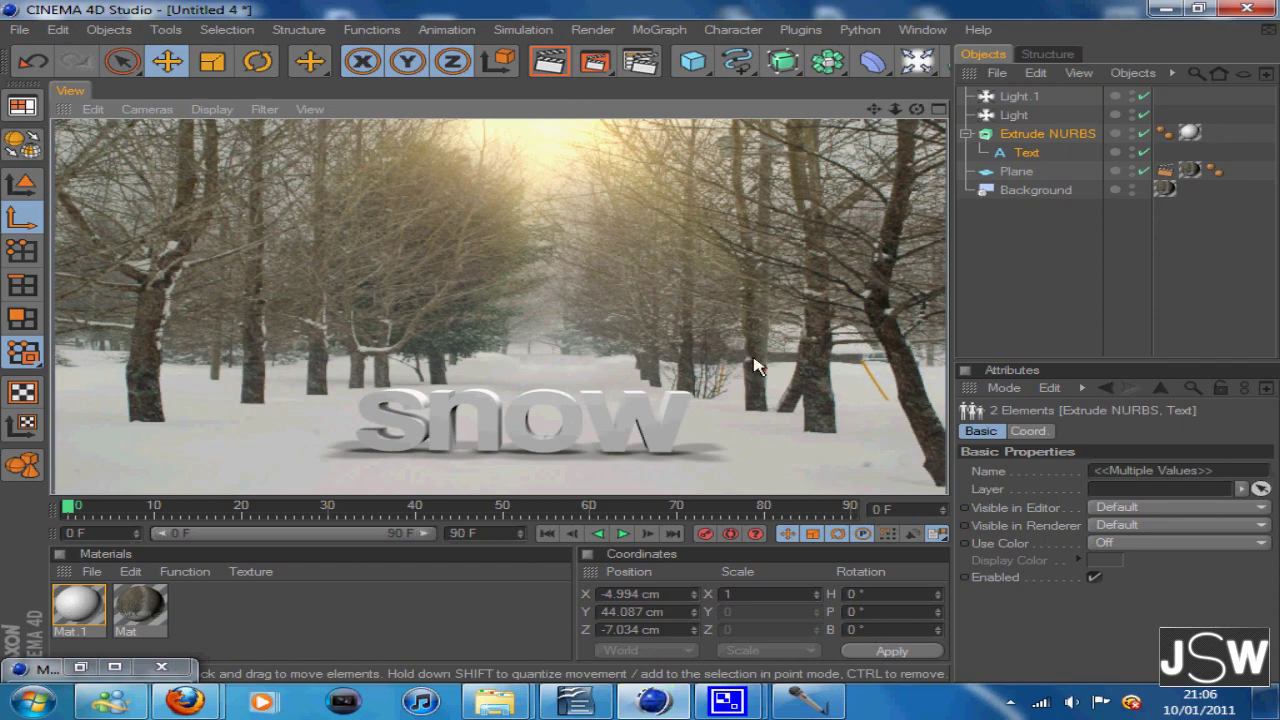
Move the Extrude NURBS and its Text vertically to about Y 11 cm and render a preview.
click(1027, 152)
click(1050, 133)
click(1027, 152)
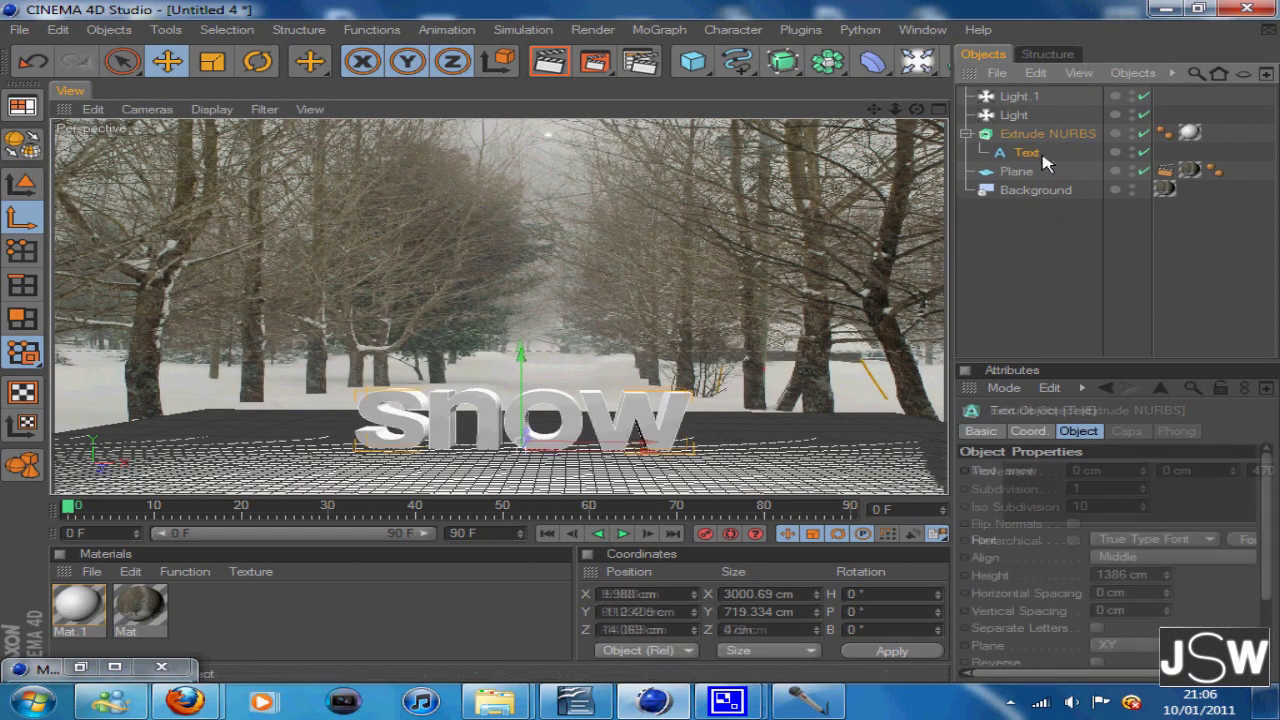
shift+click(1047, 133)
drag(521, 352, 645, 338)
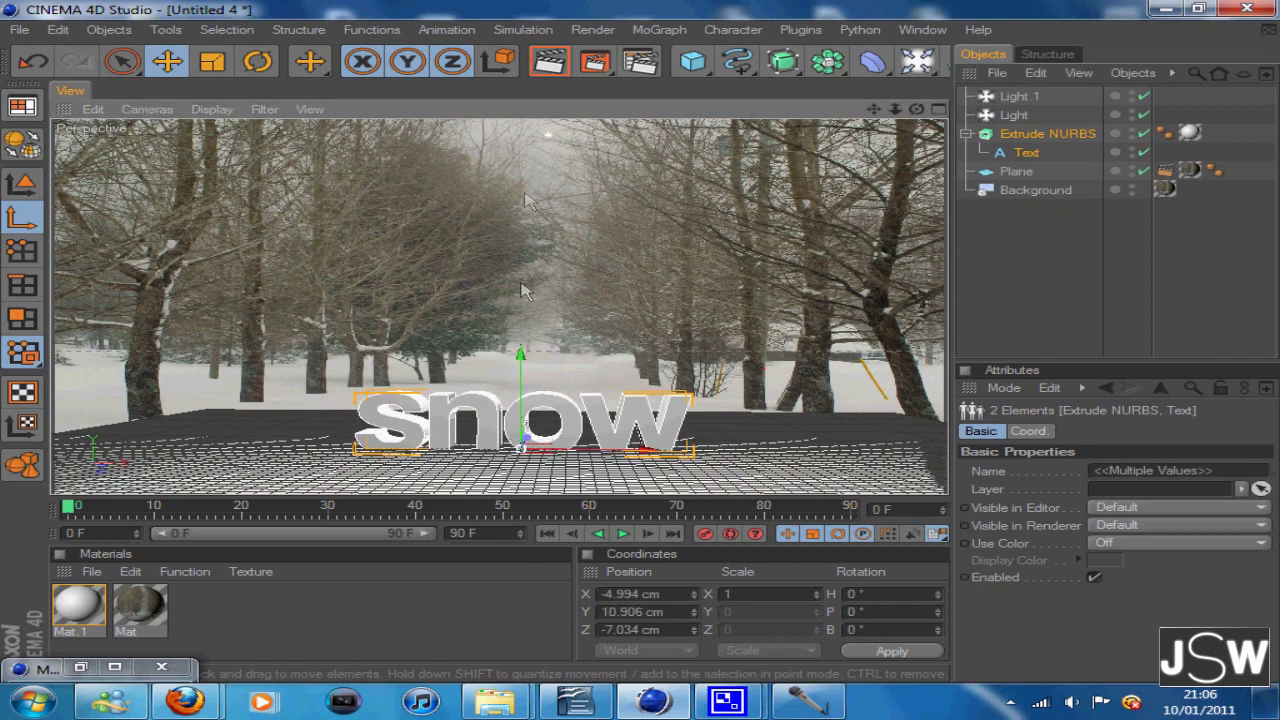
click(550, 63)
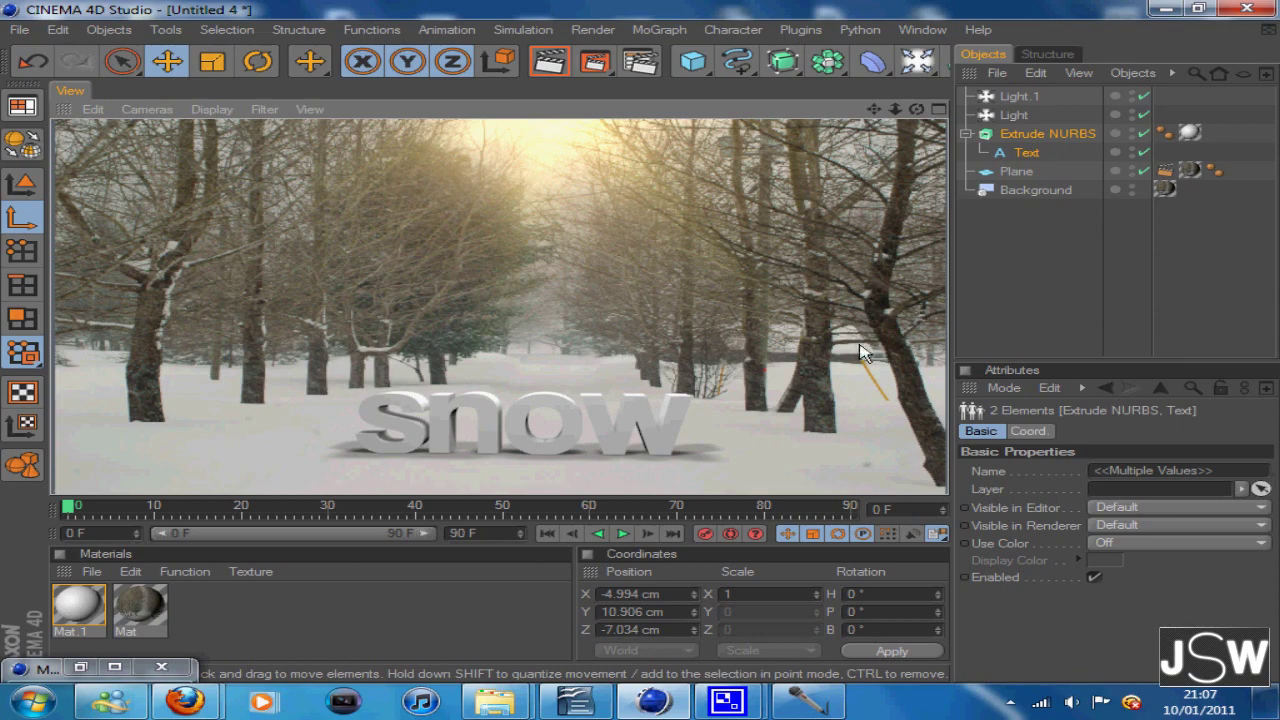
Disable the original light in front of the text and render a preview of the view.
click(1143, 115)
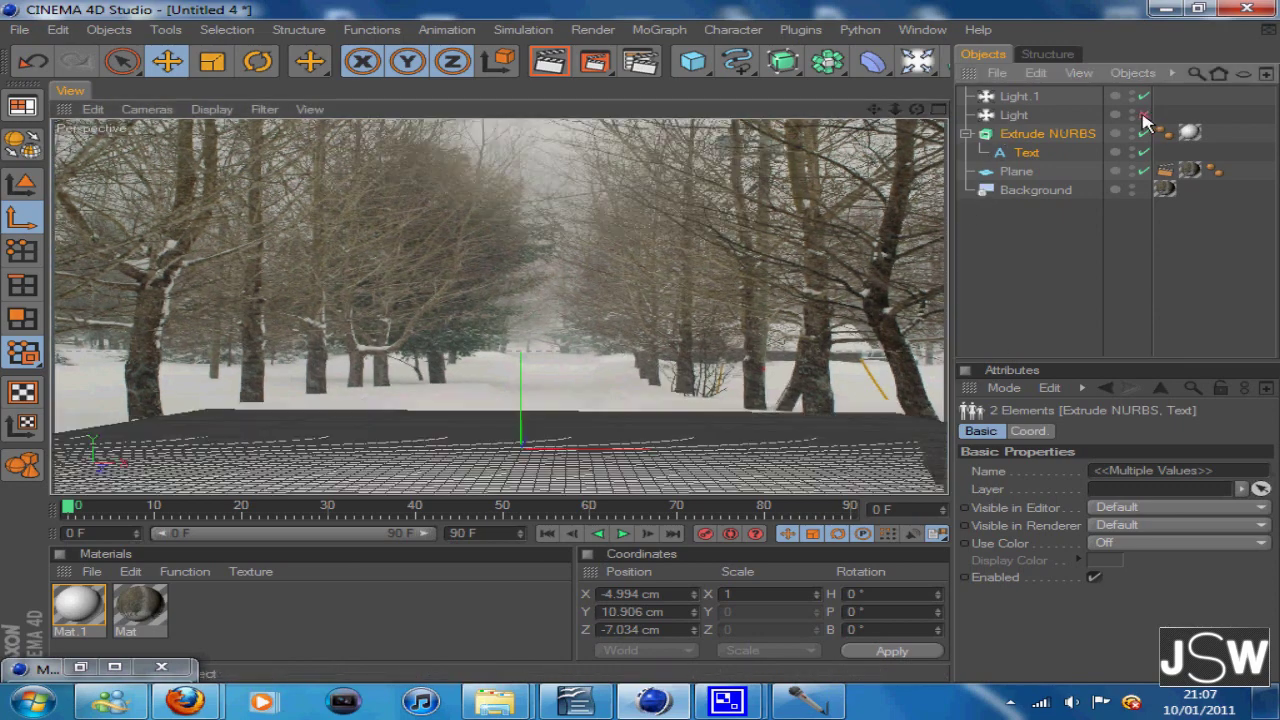
click(1143, 115)
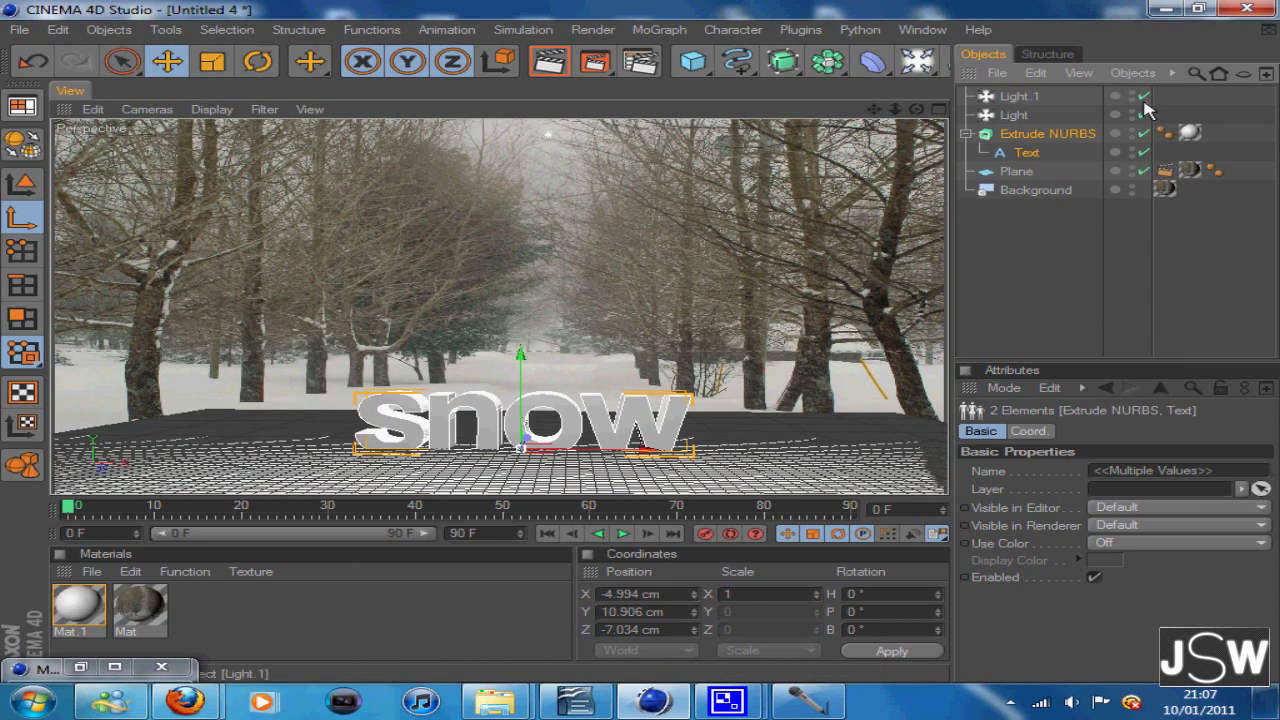
click(1143, 115)
click(549, 63)
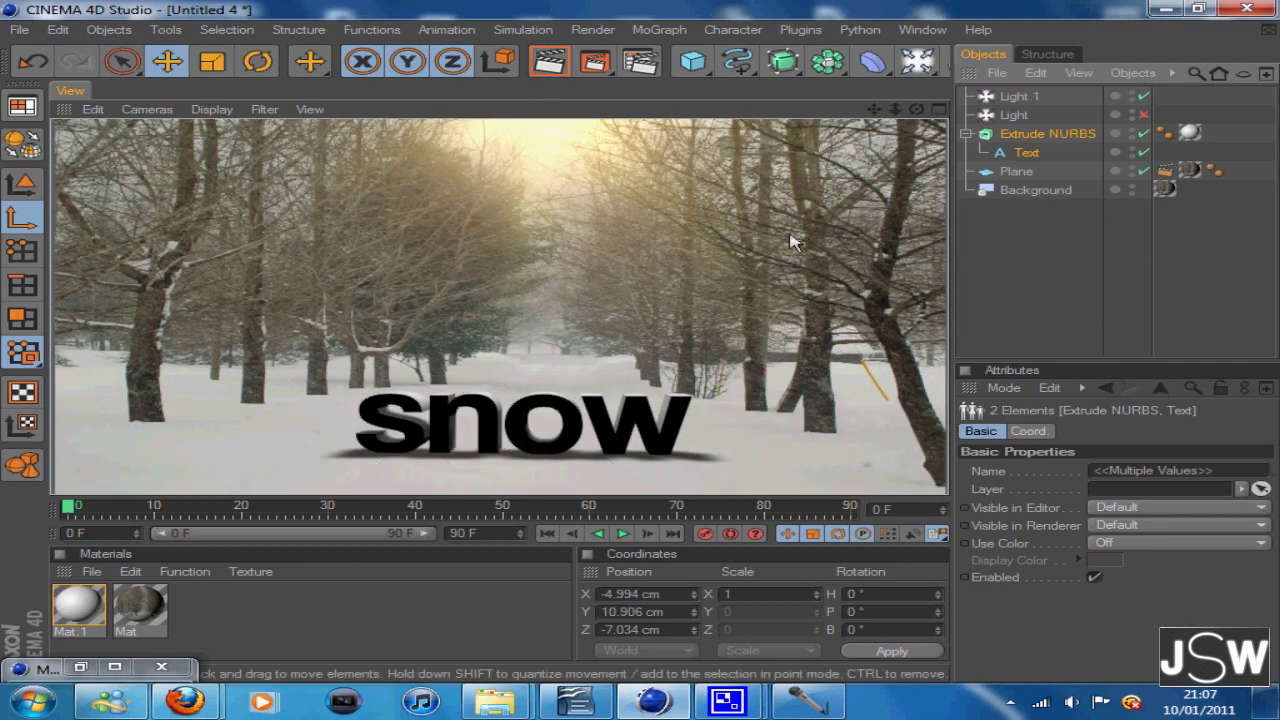
Add an Ambient Occlusion render effect with minimum and maximum ray lengths of 150 cm and render a preview.
click(641, 64)
click(221, 339)
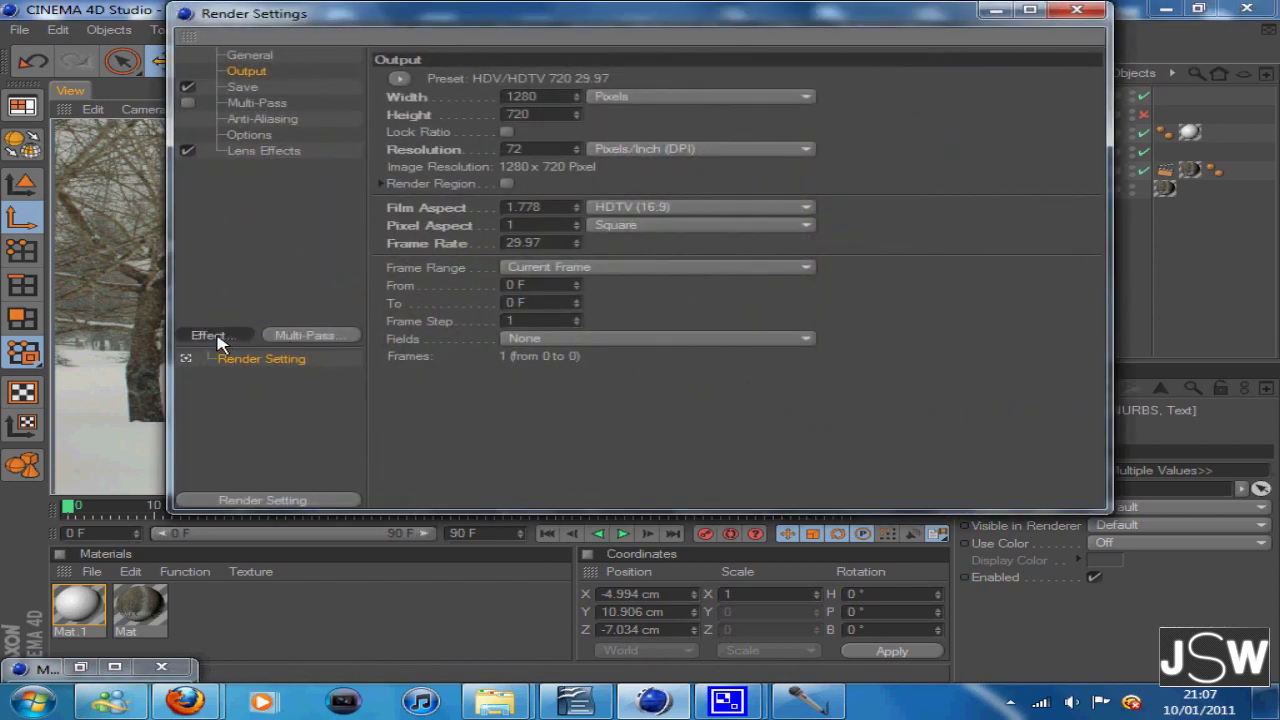
click(264, 349)
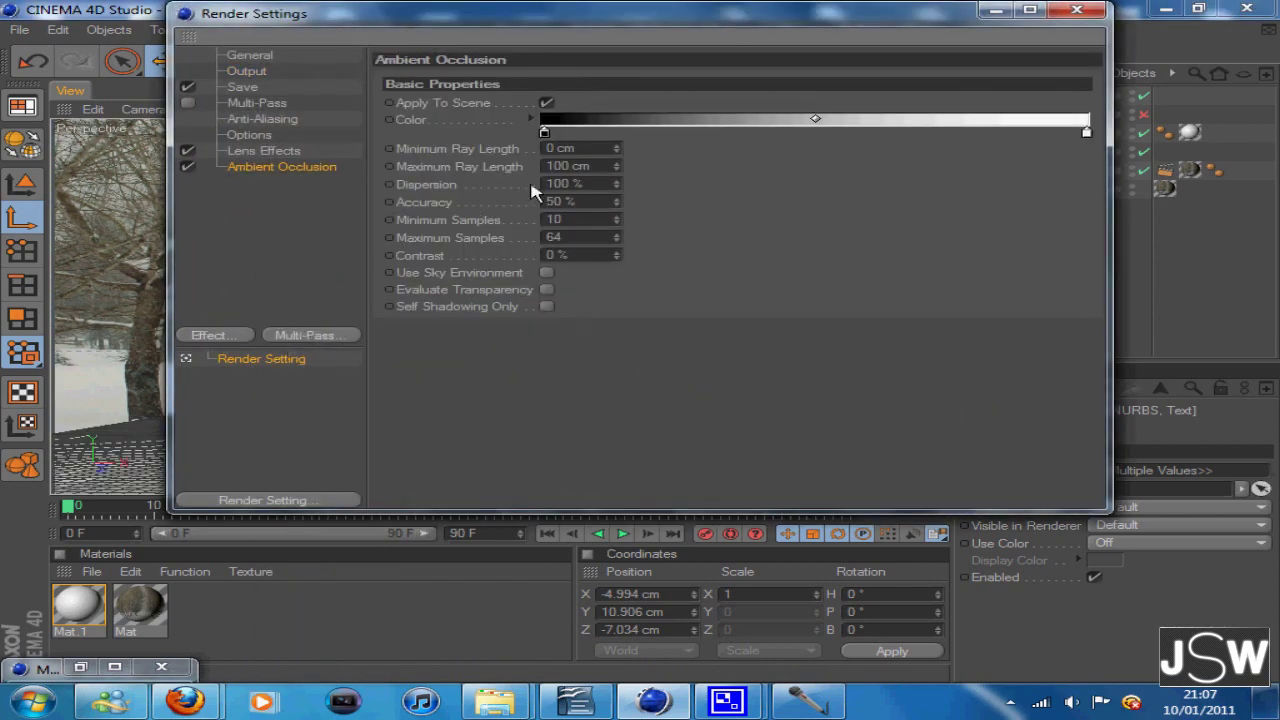
double_click(546, 148)
double_click(557, 256)
drag(566, 254, 539, 238)
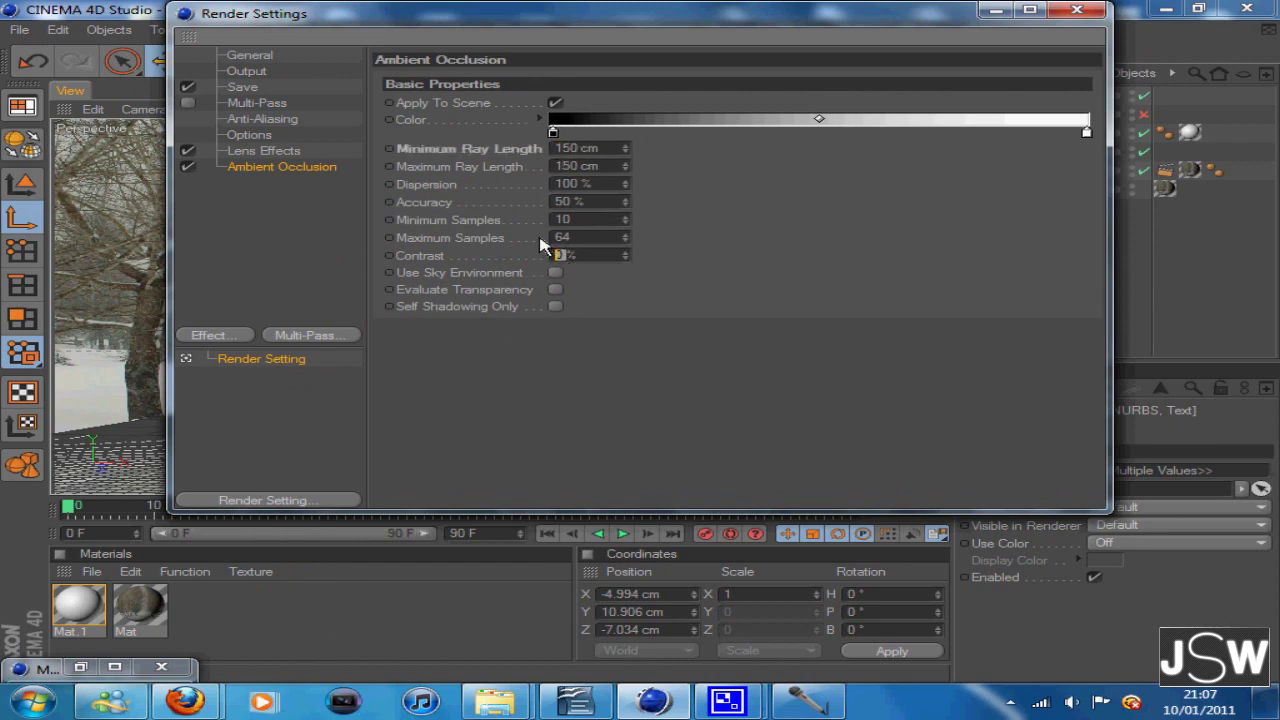
click(995, 10)
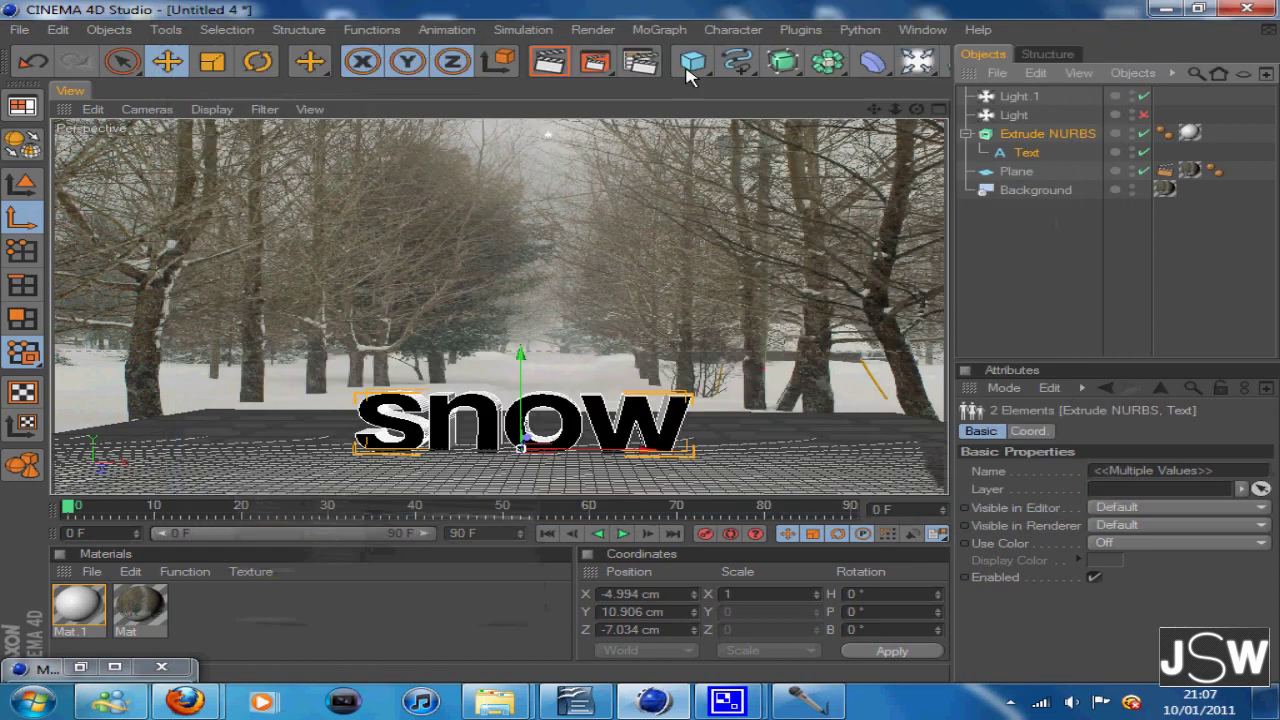
click(552, 66)
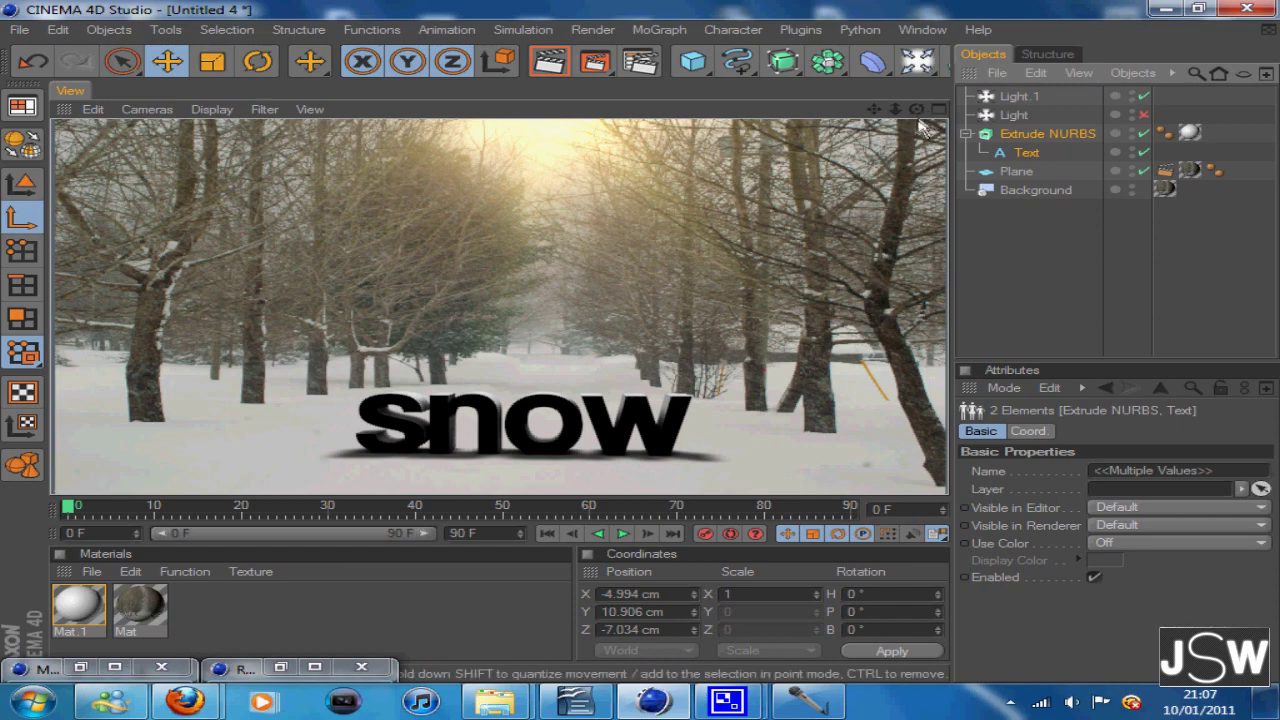
Move the Sun 2 glow light in front of the text to about Z -7000 cm and reframe the scene.
click(1028, 98)
drag(916, 109, 623, 349)
drag(480, 140, 677, 357)
drag(917, 109, 642, 342)
drag(877, 111, 640, 346)
drag(917, 109, 641, 344)
drag(874, 109, 637, 347)
drag(916, 109, 630, 342)
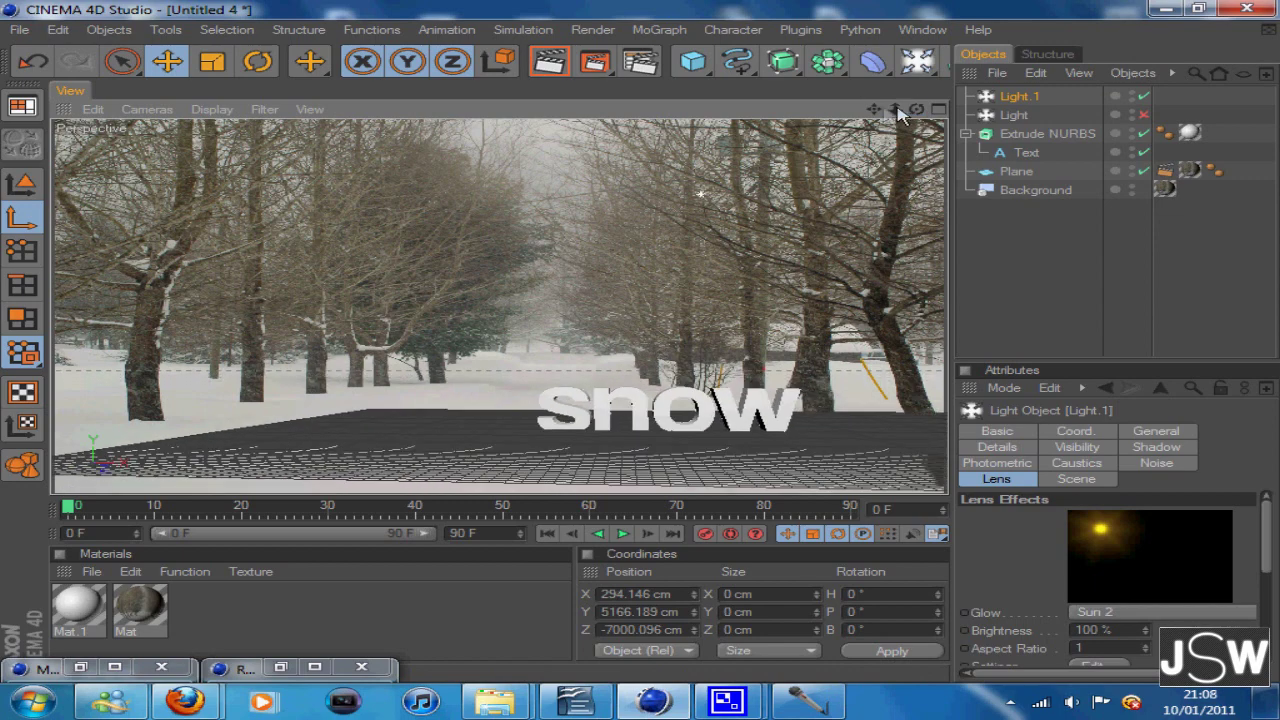
drag(874, 109, 643, 349)
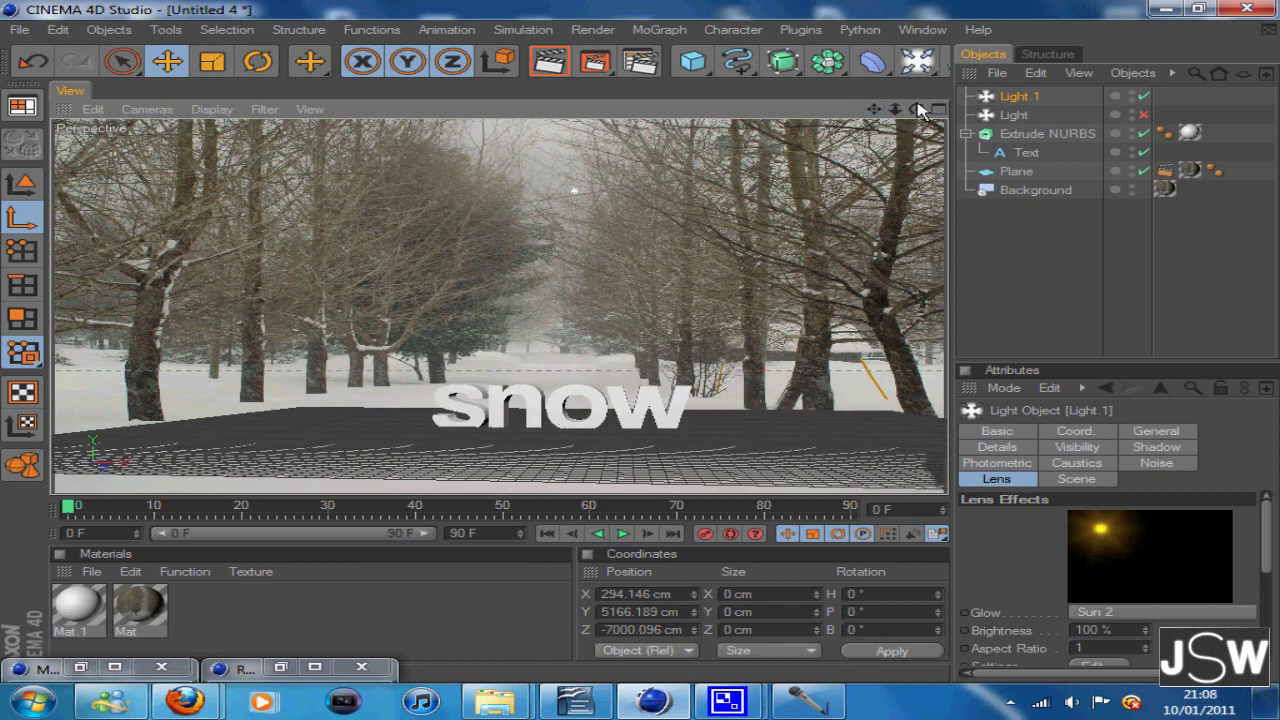
Reframe the perspective view so the "snow" text sits low and centred on the snowy path, and render a preview.
drag(916, 110, 641, 342)
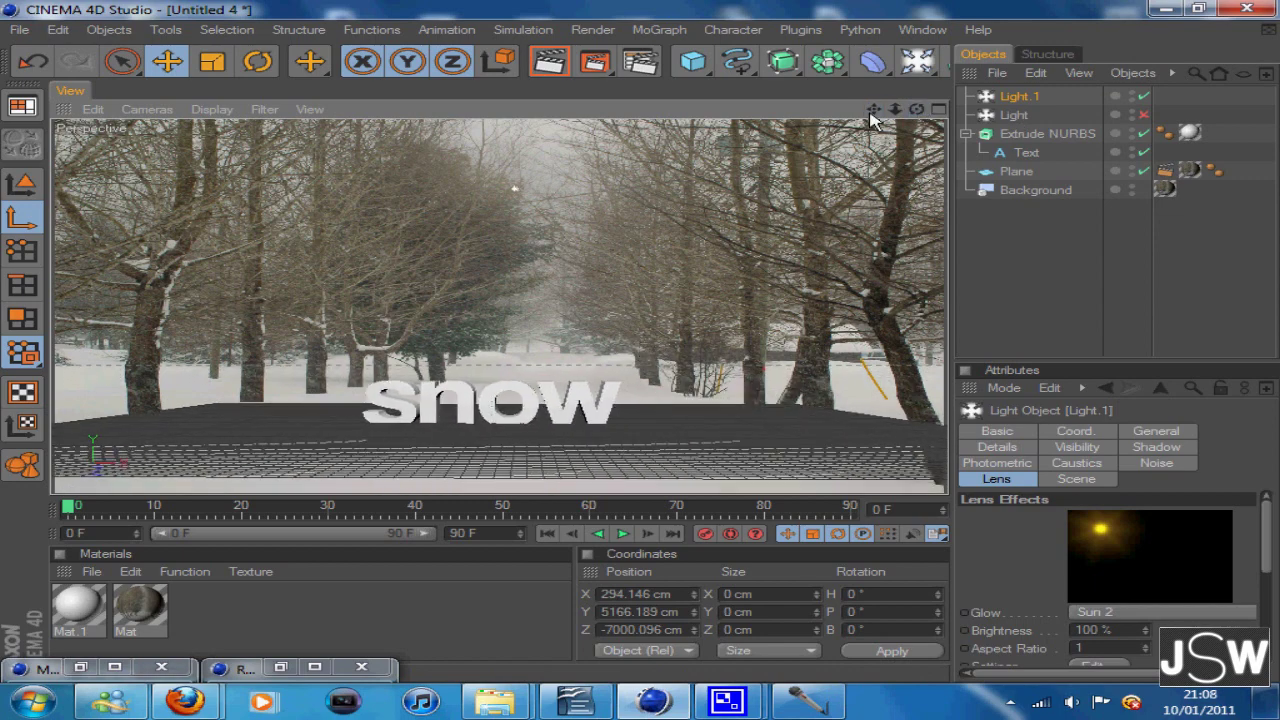
drag(874, 109, 643, 346)
drag(895, 109, 651, 388)
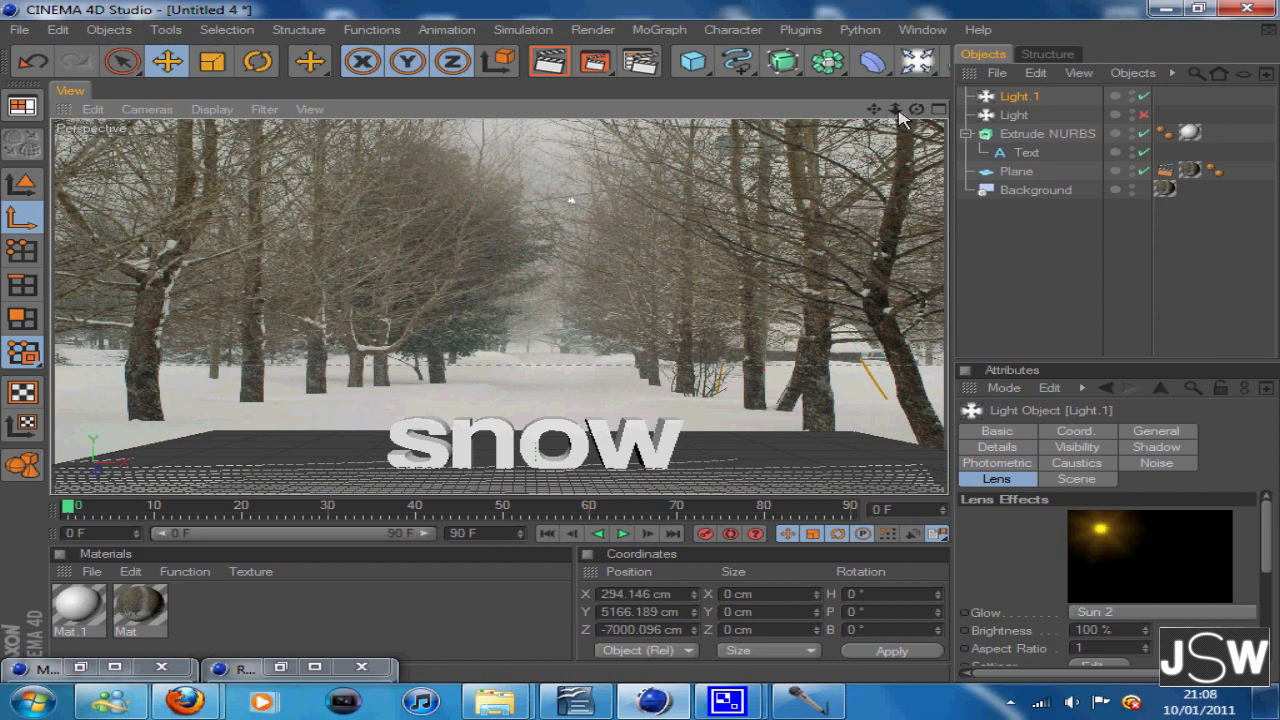
drag(874, 108, 641, 340)
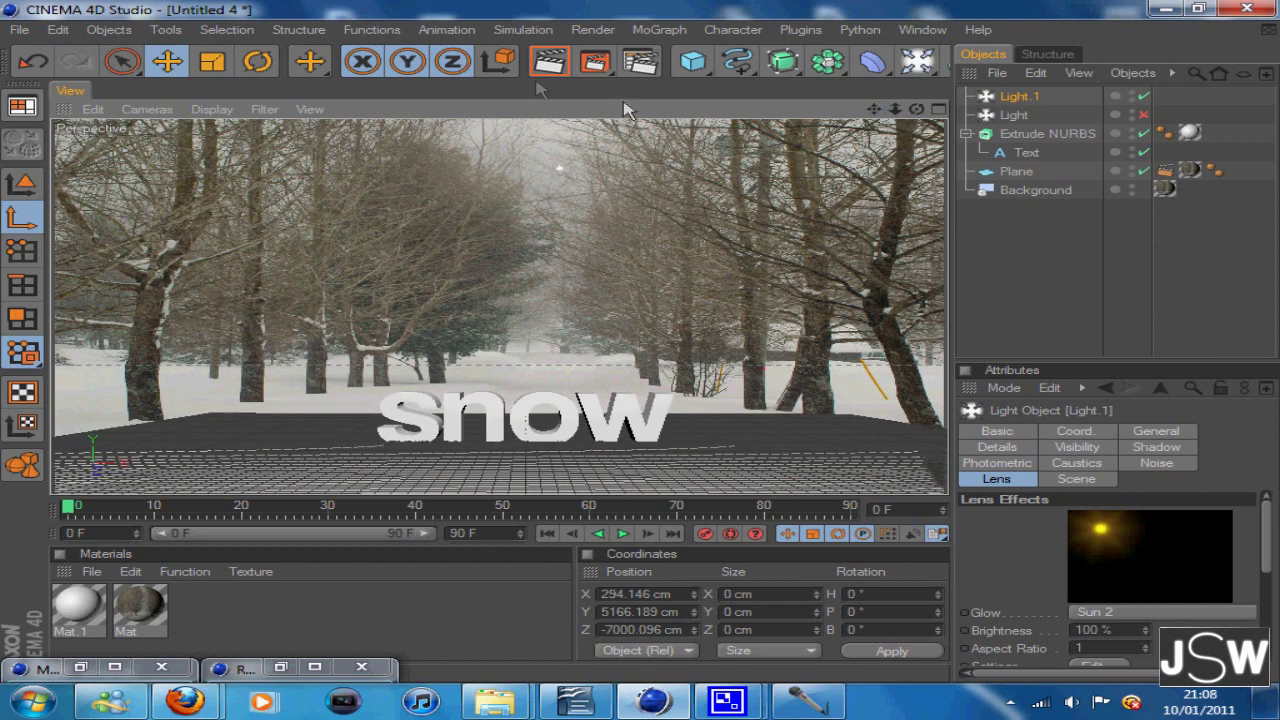
click(548, 58)
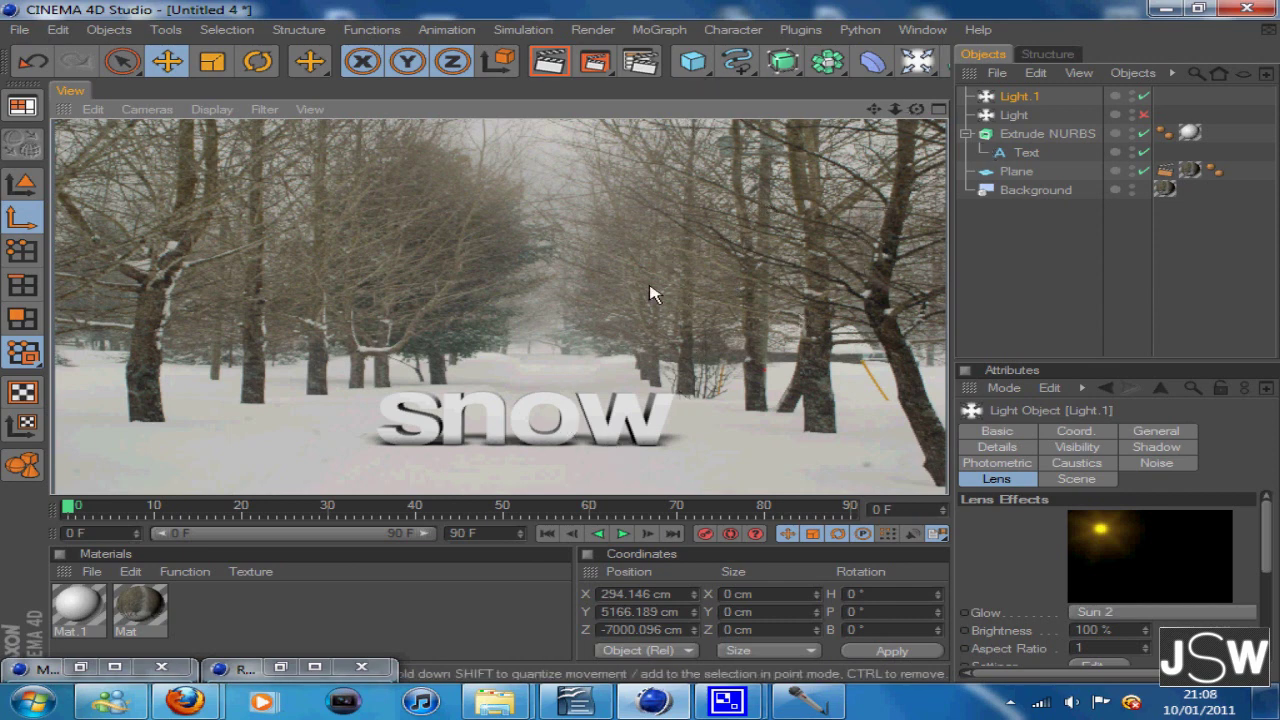
Check the Ambient Occlusion ray length values in the render settings and render another preview of the view.
click(641, 62)
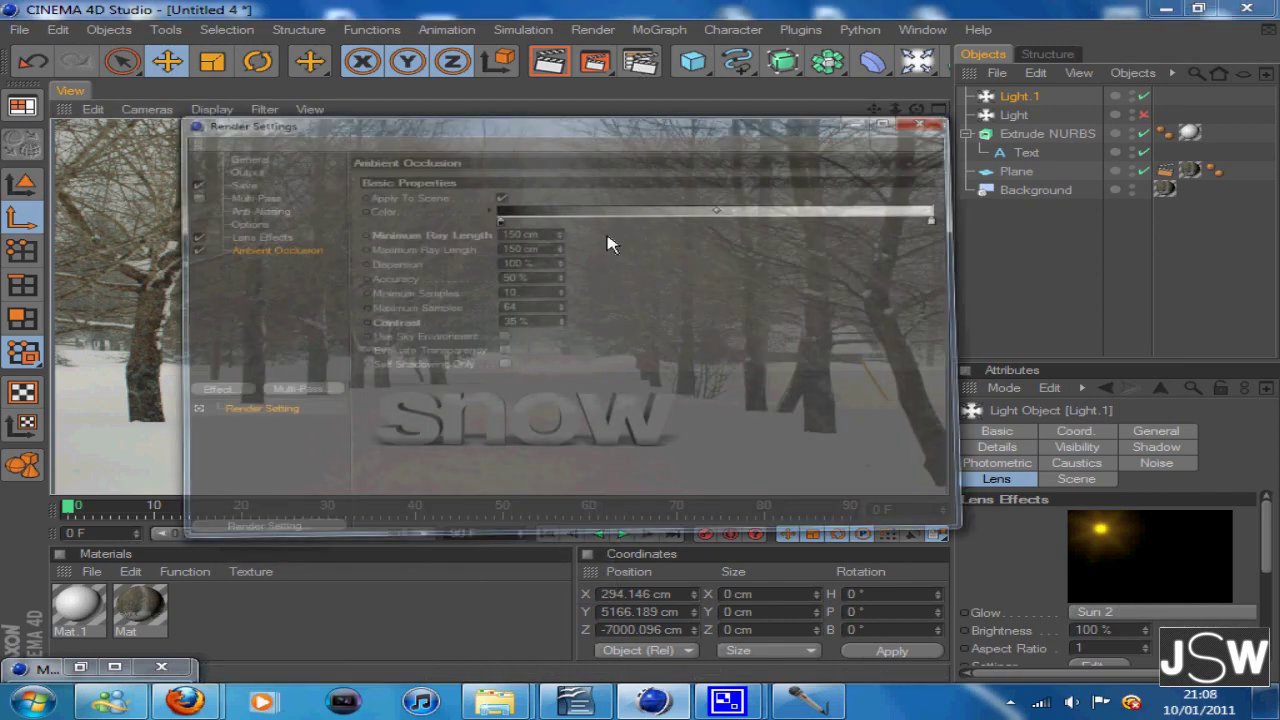
double_click(577, 150)
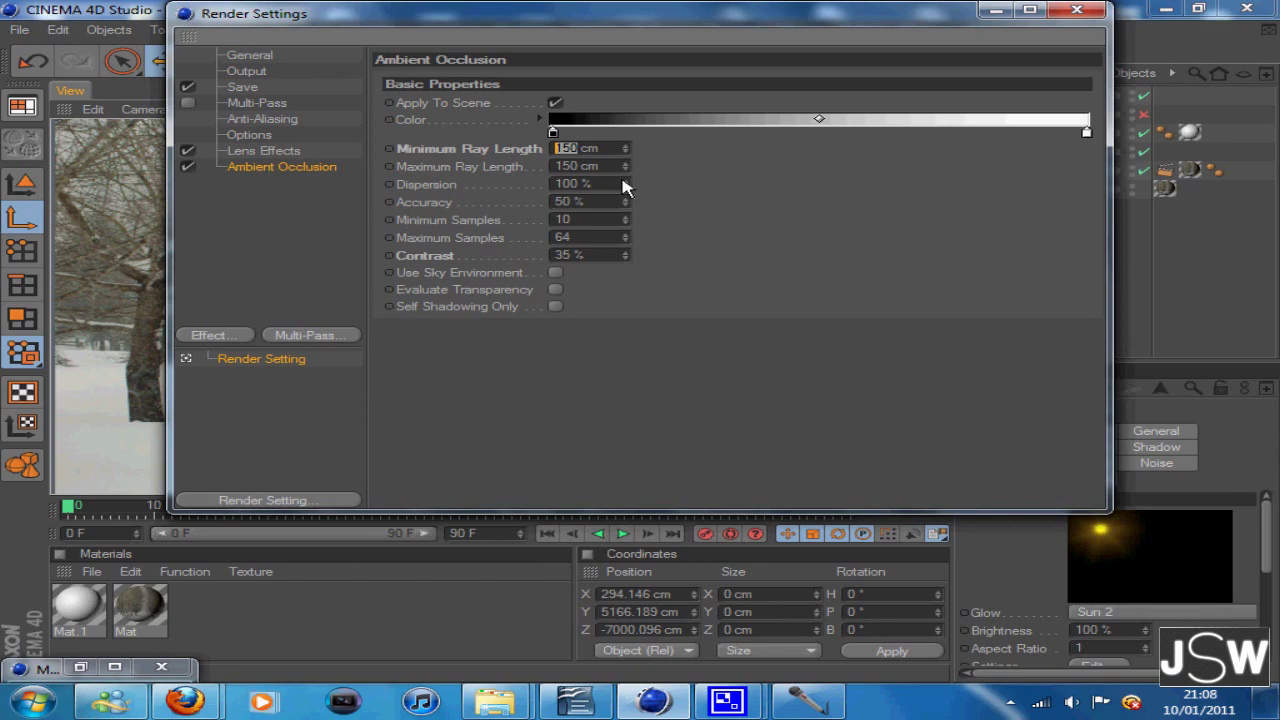
click(995, 9)
key(ctrl+r)
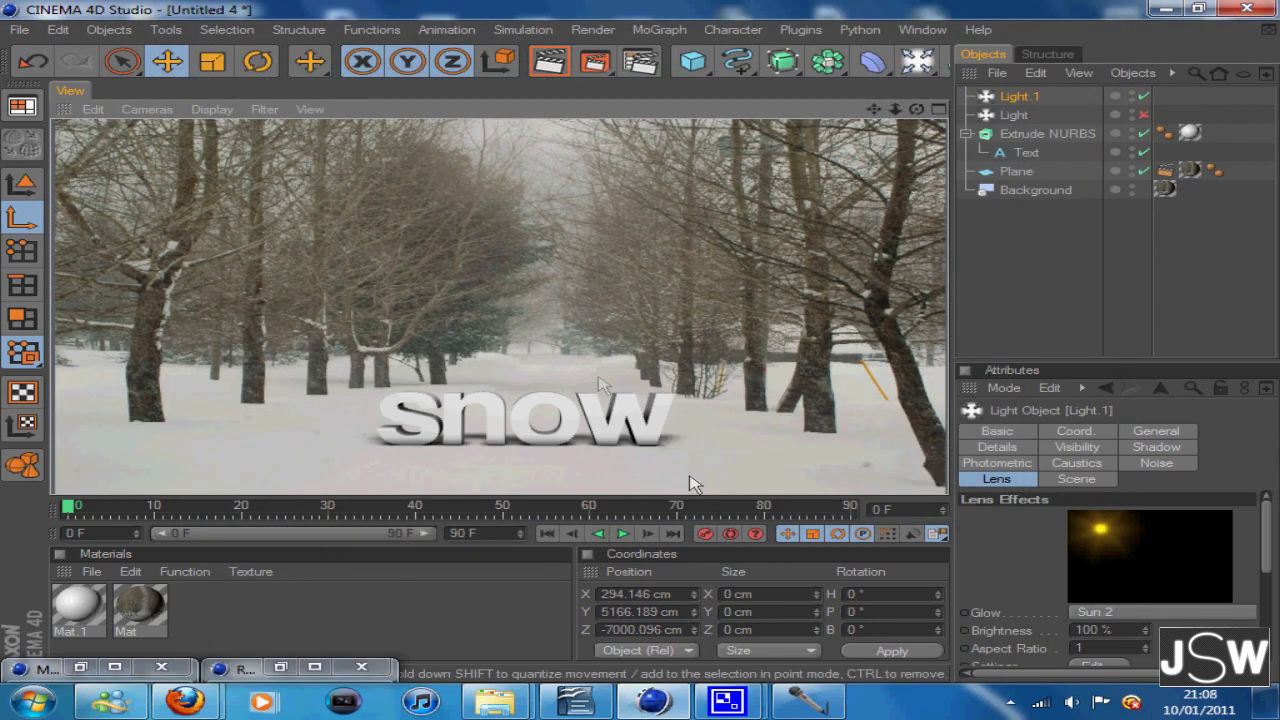